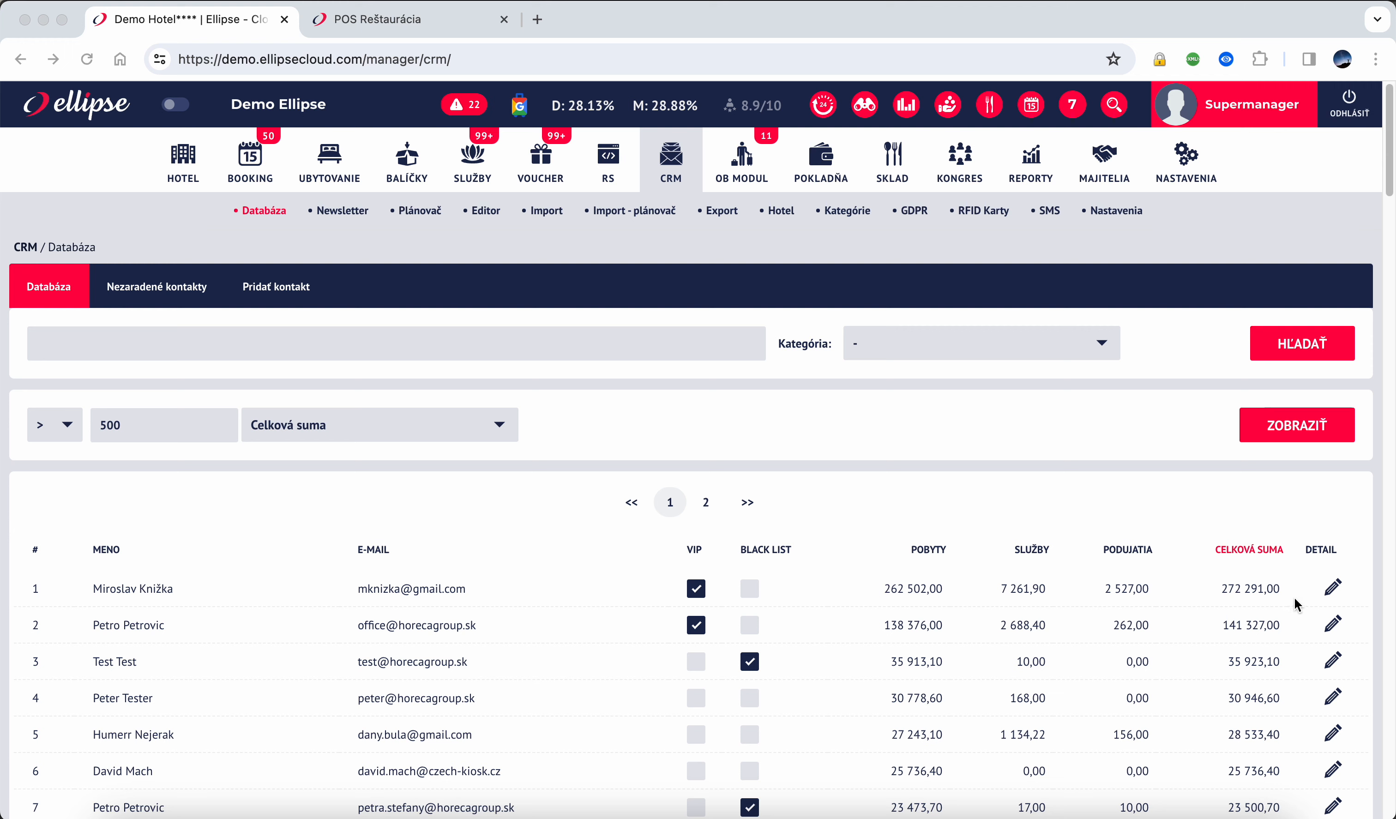
Open the first contact's detail in the CRM database and review the dashboard's spending figures and the Pobyty, Služby and Podujatia charts
{"action": "left_click", "coordinate": [1332, 591]}
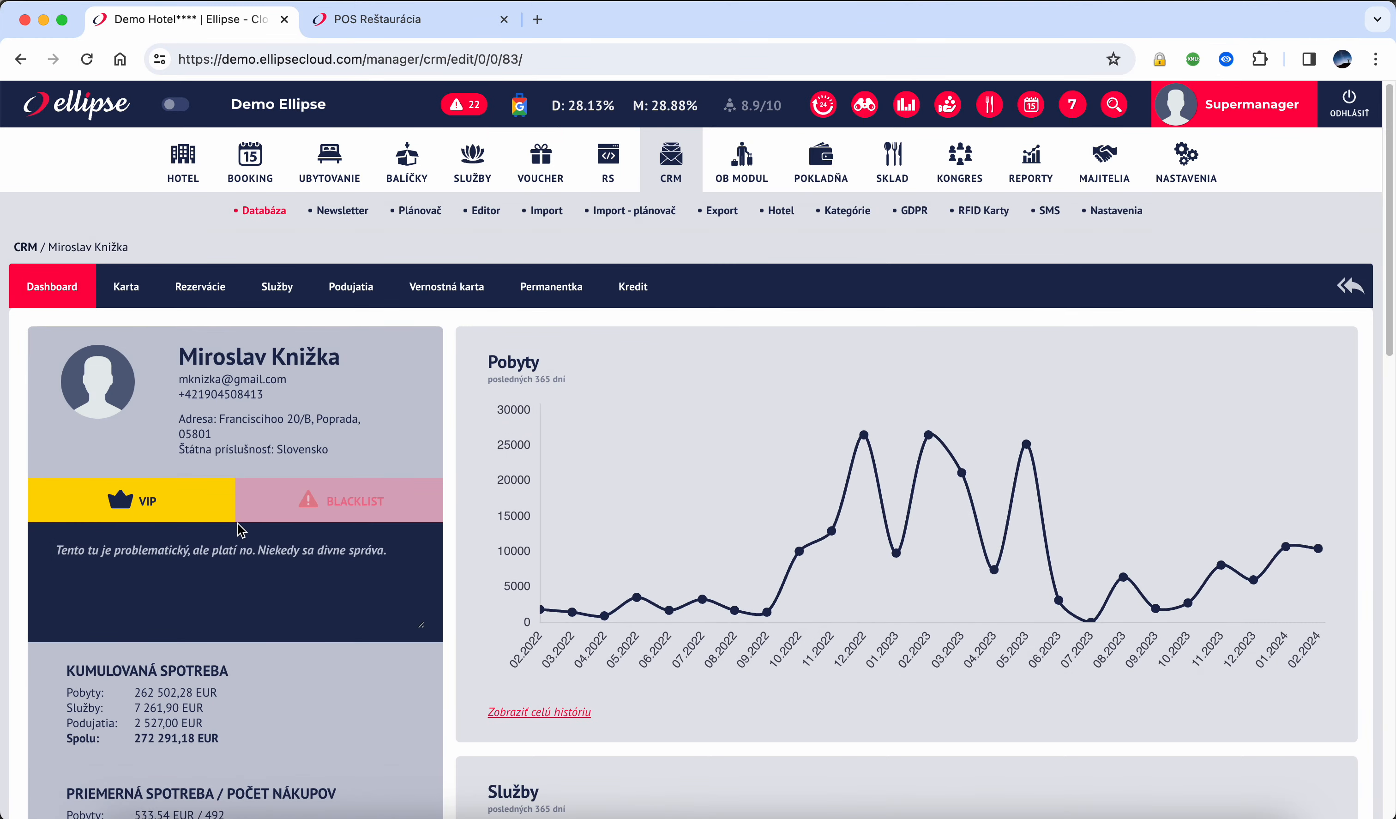
{"action": "scroll", "coordinate": [613, 518], "scroll_direction": "down", "scroll_amount": 3}
{"action": "scroll", "coordinate": [611, 512], "scroll_direction": "down", "scroll_amount": 8}
{"action": "scroll", "coordinate": [611, 512], "scroll_direction": "up", "scroll_amount": 7}
{"action": "scroll", "coordinate": [610, 512], "scroll_direction": "up", "scroll_amount": 4}
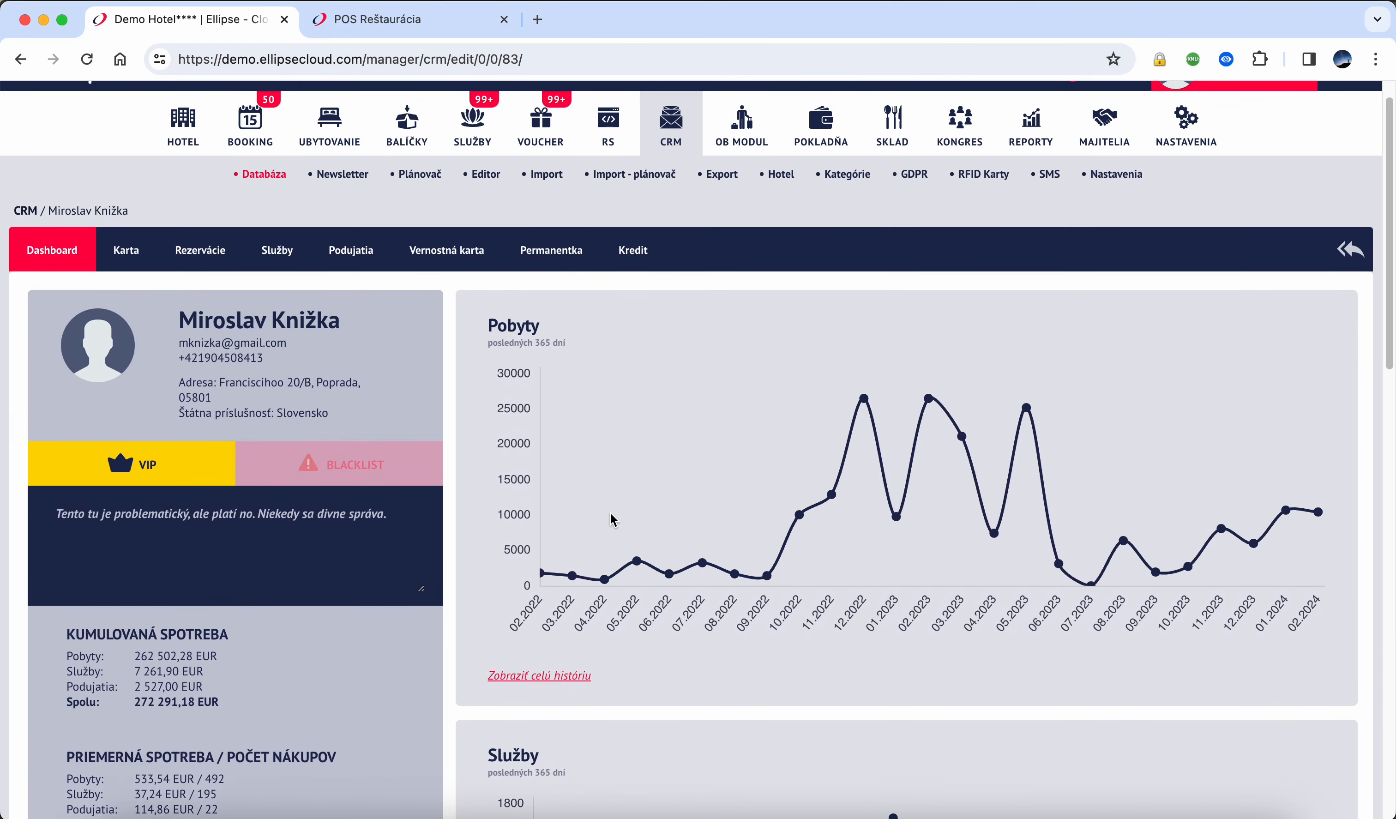
{"action": "scroll", "coordinate": [1111, 534], "scroll_direction": "down", "scroll_amount": 10}
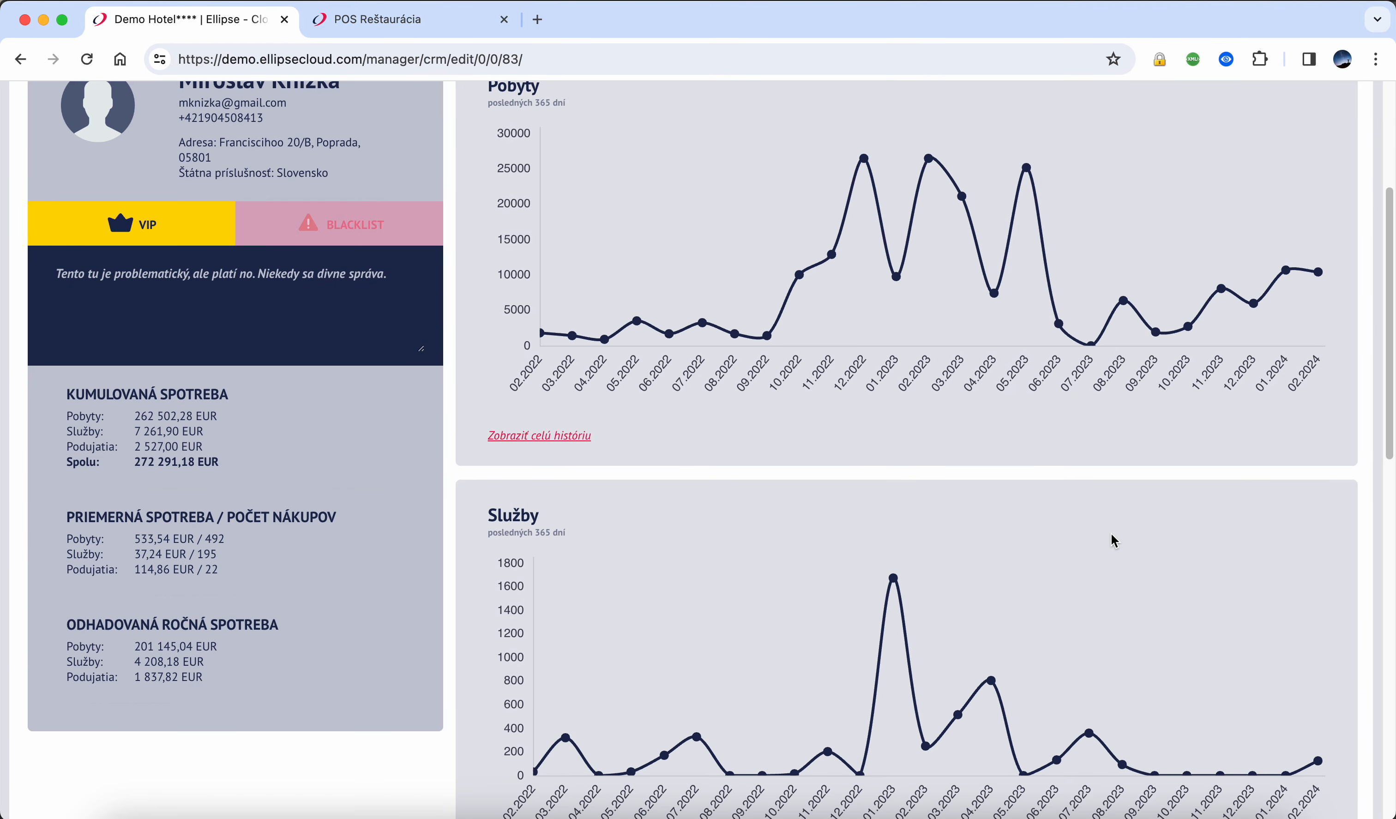
{"action": "scroll", "coordinate": [1114, 544], "scroll_direction": "down", "scroll_amount": 4}
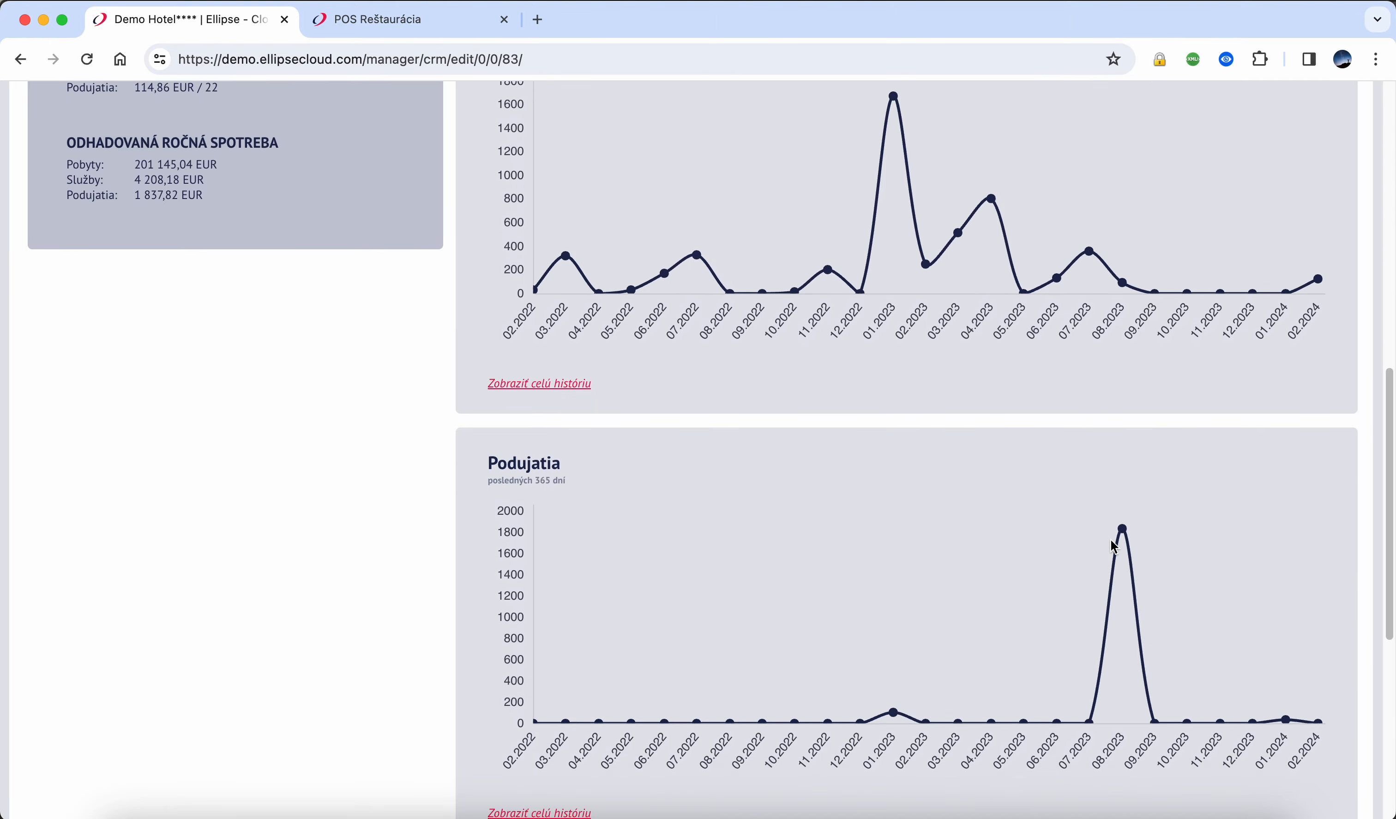
{"action": "scroll", "coordinate": [1114, 544], "scroll_direction": "up", "scroll_amount": 14}
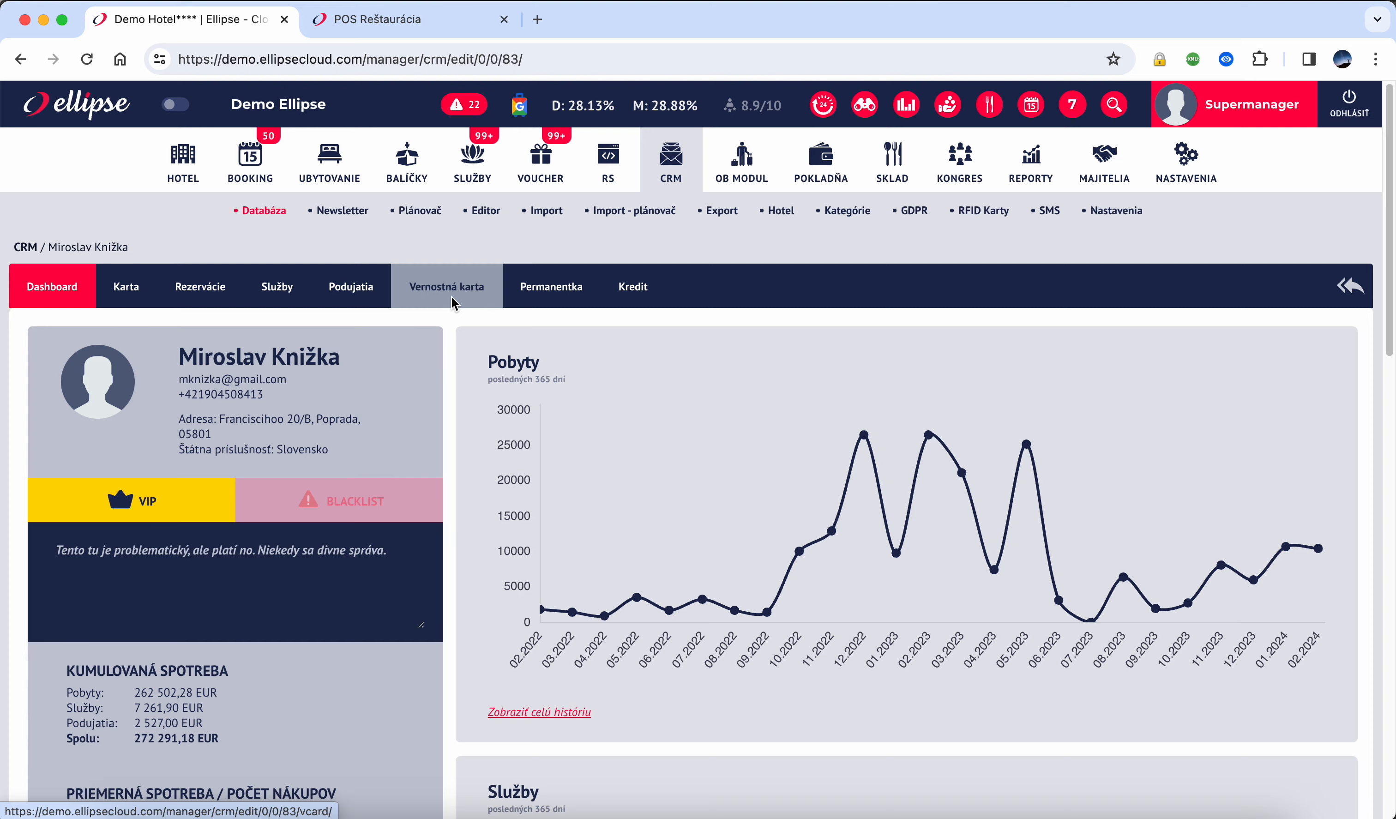
View the guest's current credit balance, and look up the Id pokladne pre kredit value in the CRM base settings in a separate tab
{"action": "left_click", "coordinate": [633, 287]}
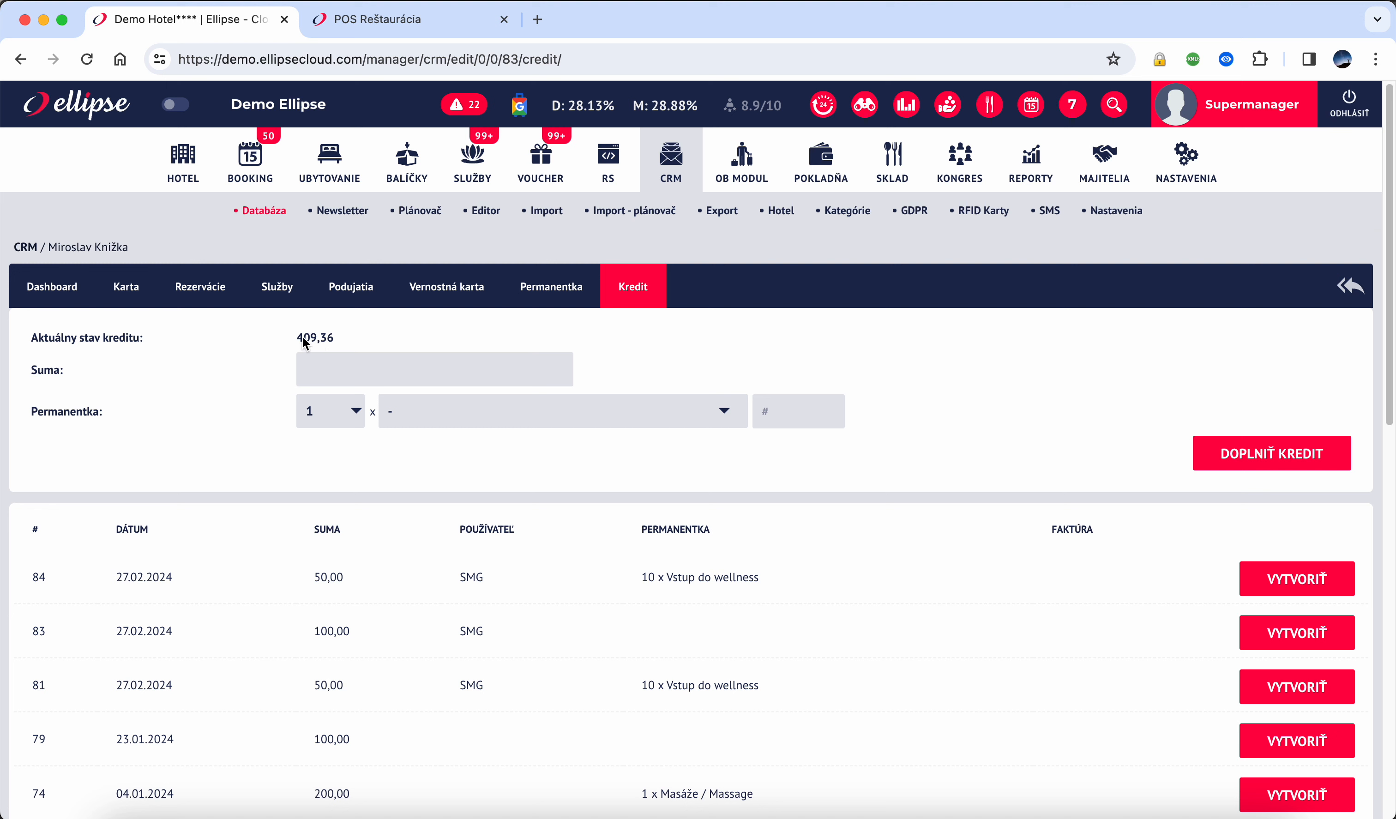
{"action": "left_click_drag", "start_coordinate": [296, 337], "coordinate": [346, 340]}
{"action": "right_click", "coordinate": [1190, 181]}
{"action": "left_click", "coordinate": [1150, 185]}
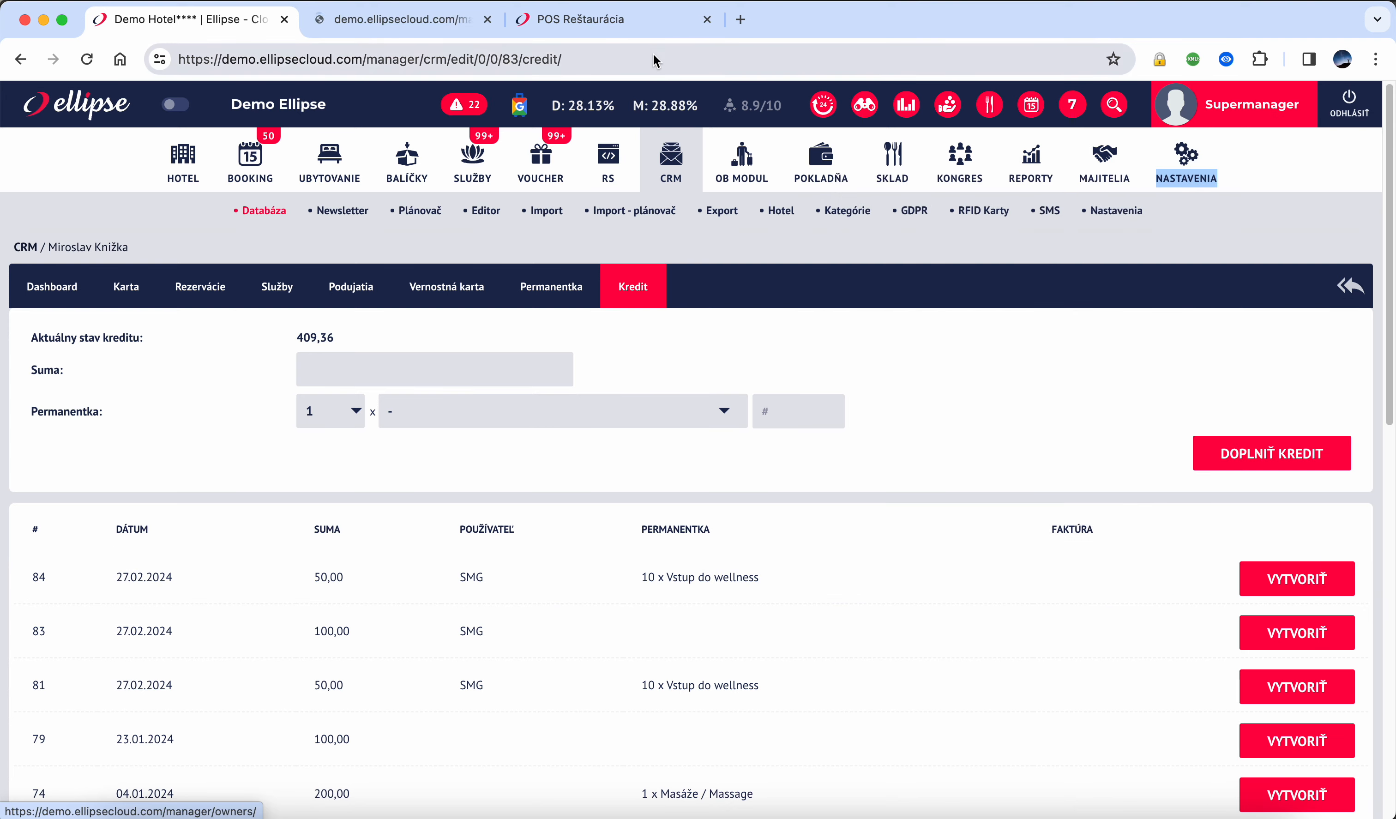
{"action": "left_click", "coordinate": [467, 22]}
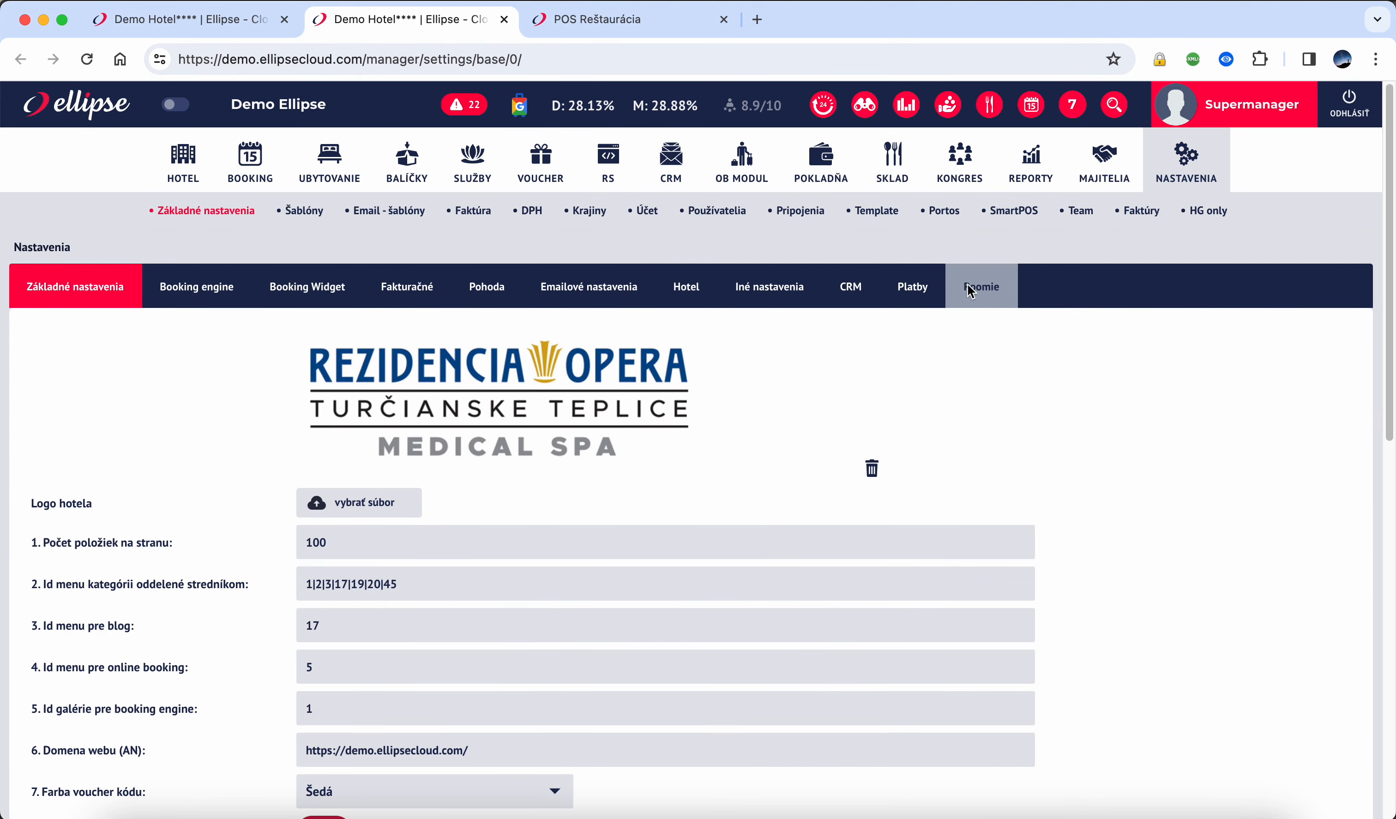
{"action": "left_click", "coordinate": [851, 287]}
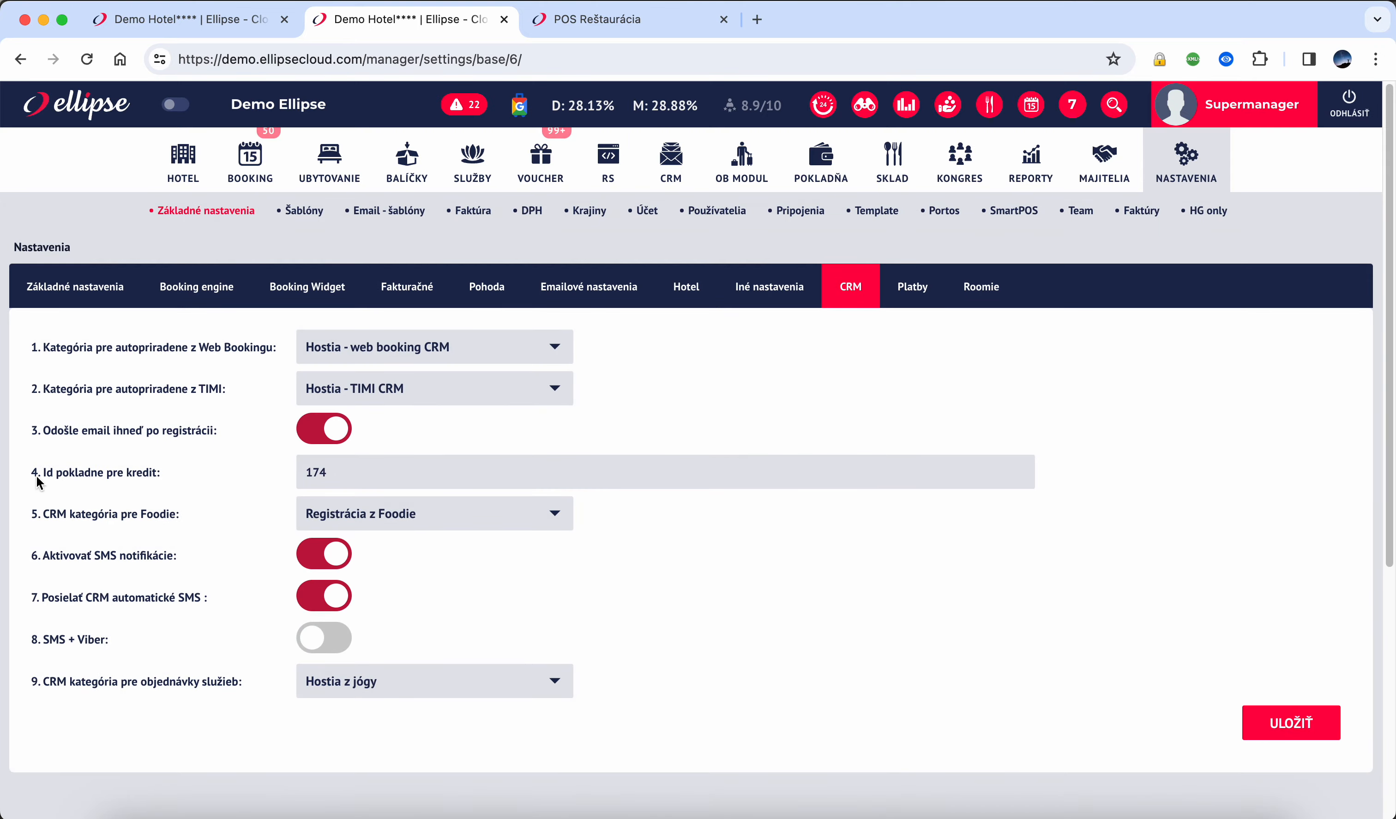
{"action": "left_click_drag", "start_coordinate": [31, 472], "coordinate": [167, 482]}
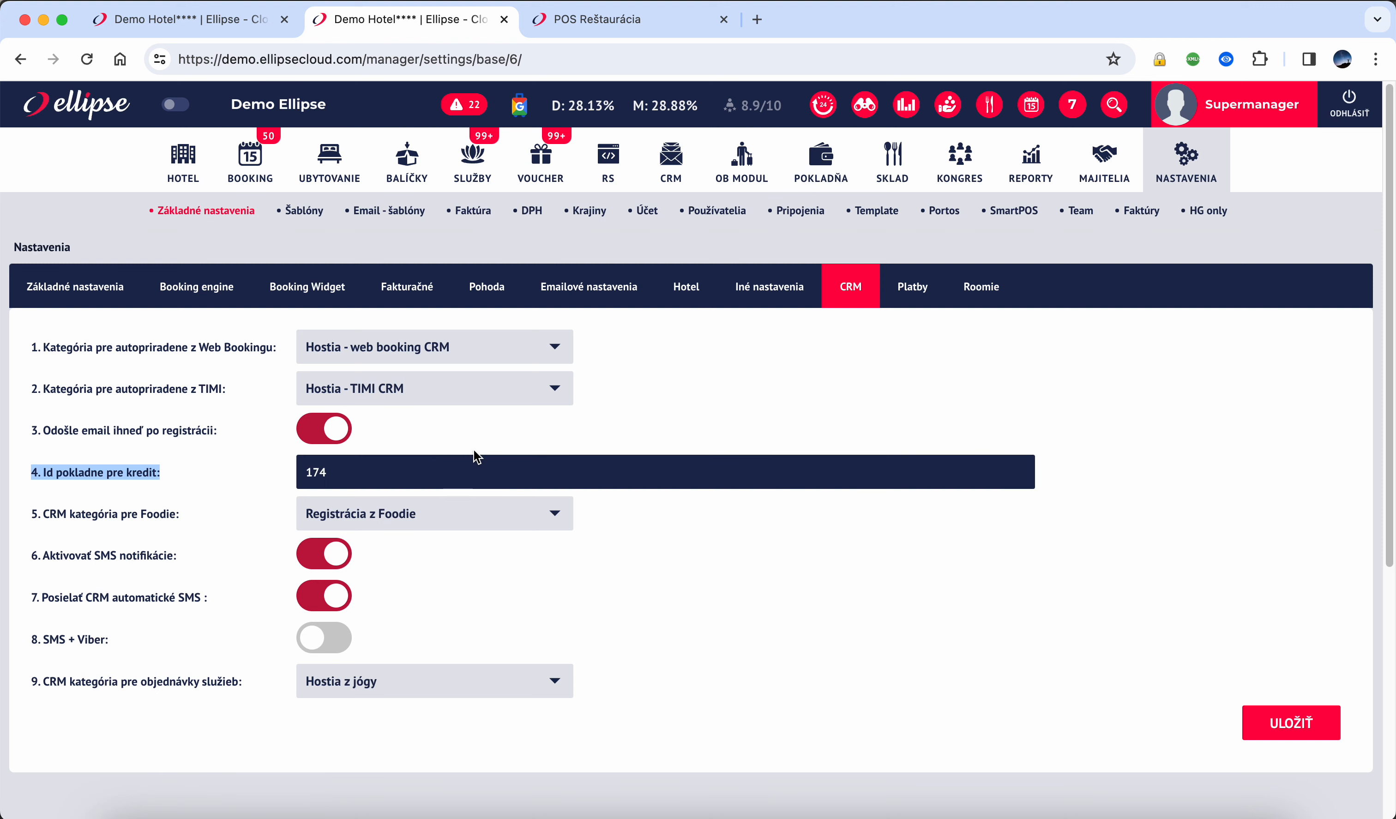
Return to the guest's record to check the credit balance and the number of entries on the Permanentka page
{"action": "left_click", "coordinate": [269, 28]}
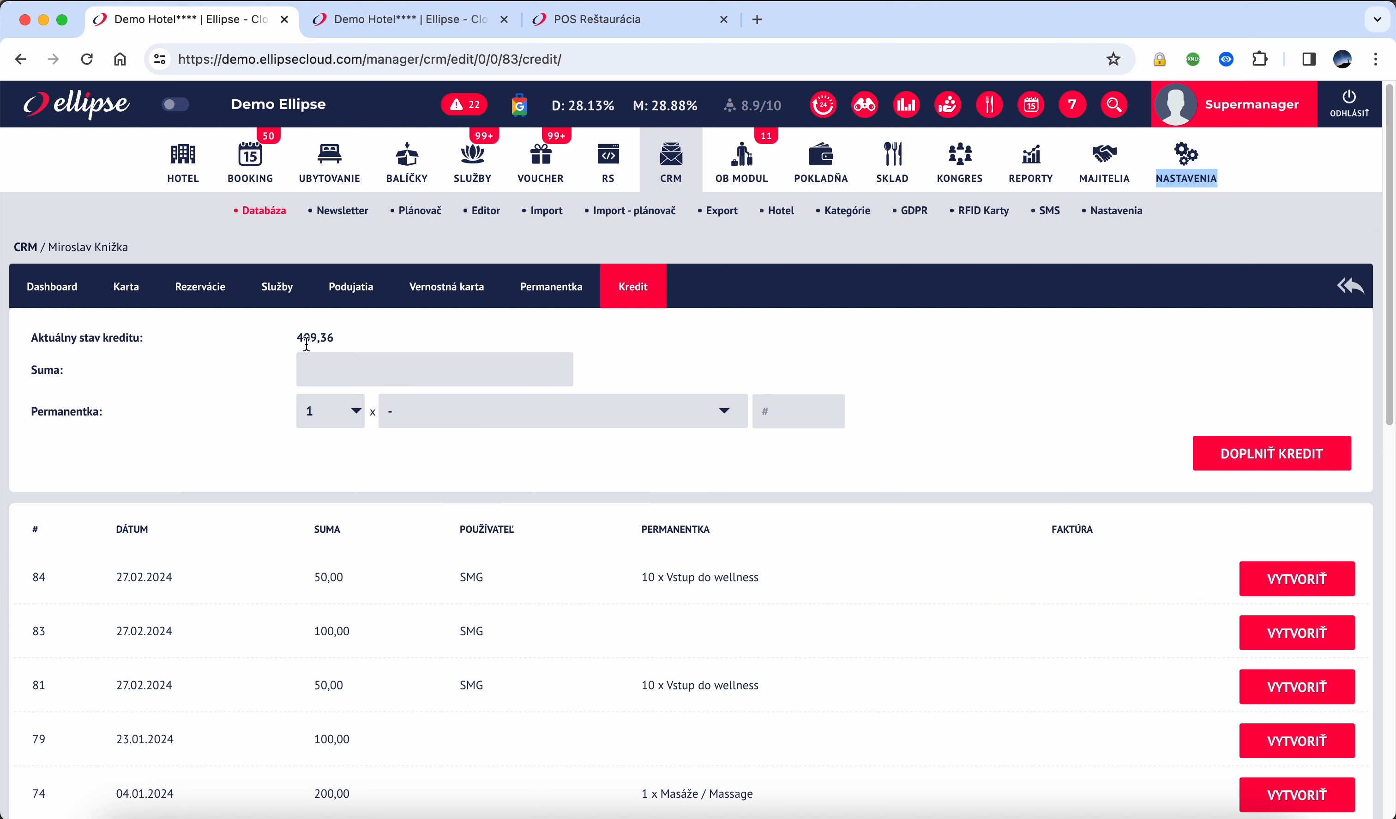
{"action": "double_click", "coordinate": [294, 337]}
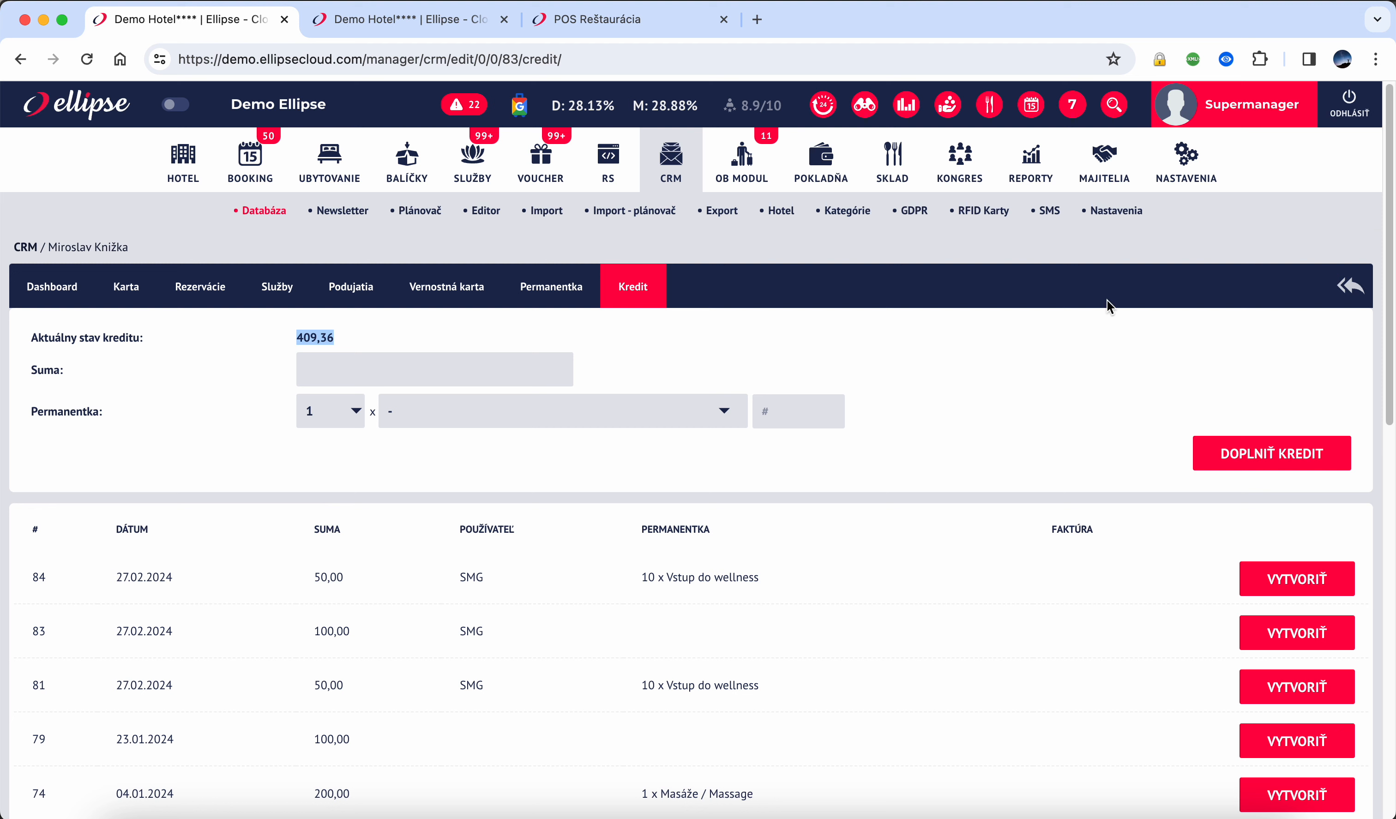
{"action": "left_click", "coordinate": [567, 284]}
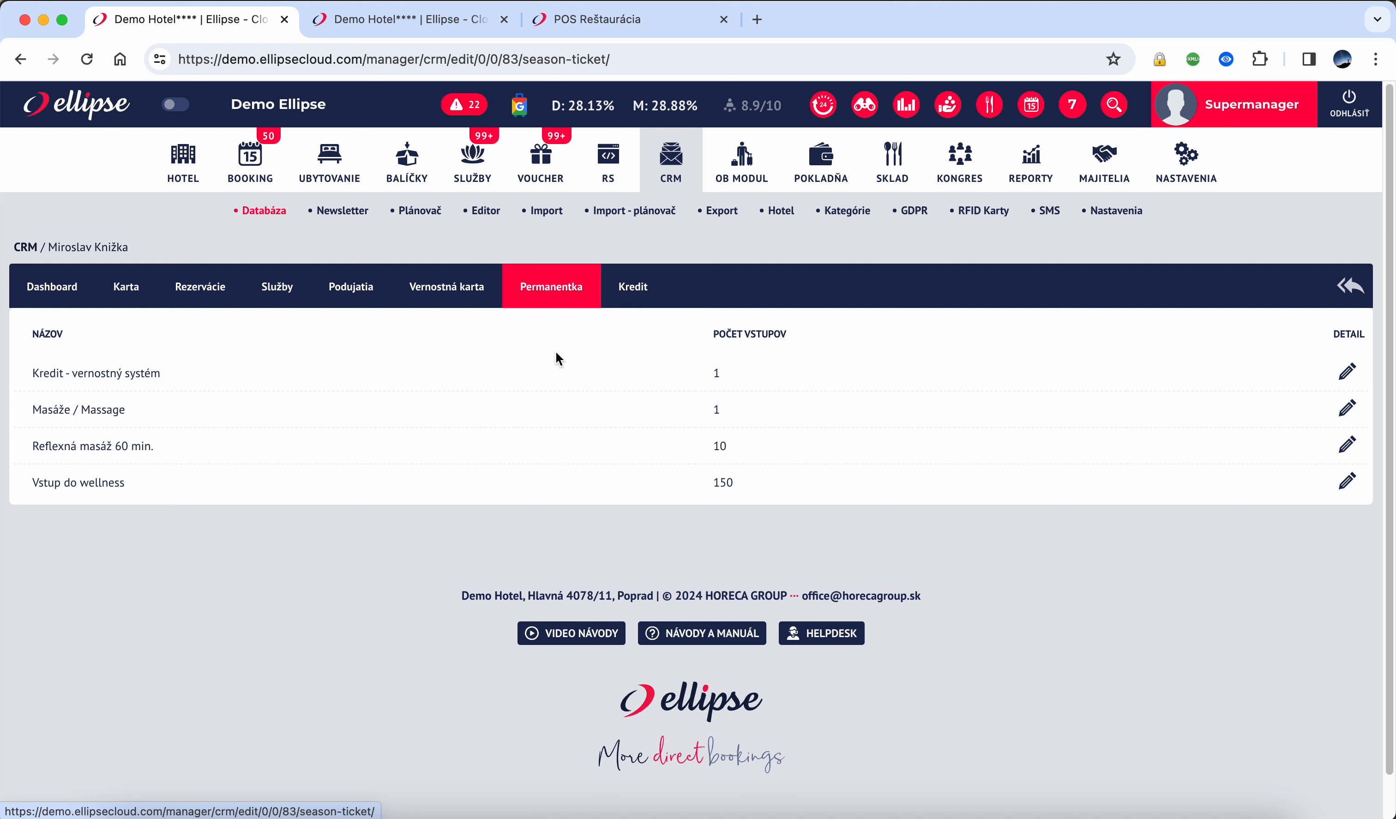
{"action": "double_click", "coordinate": [720, 447]}
Open the guest's Vernostná karta page and check whose loyalty cards are listed
{"action": "left_click", "coordinate": [447, 287]}
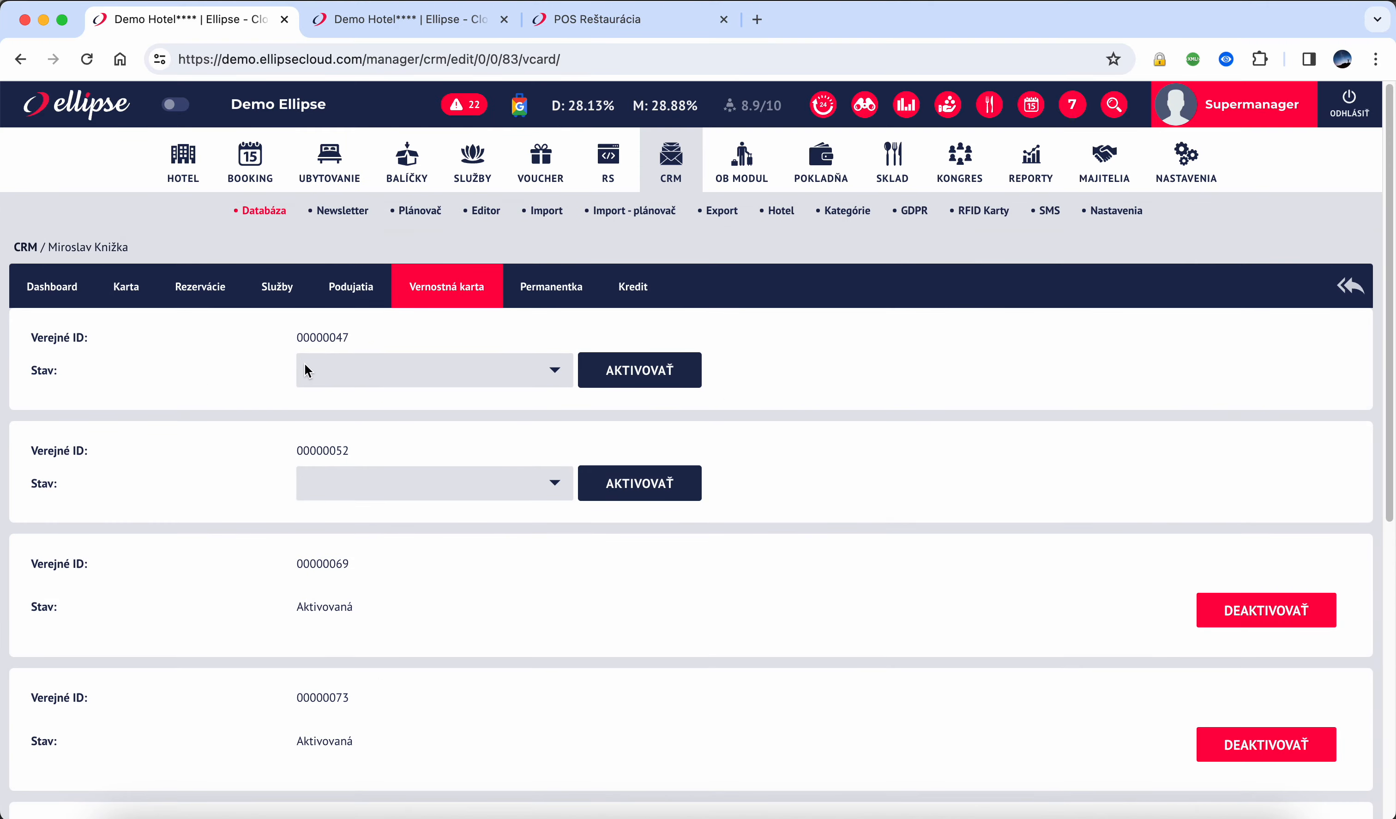
{"action": "left_click_drag", "start_coordinate": [48, 246], "coordinate": [129, 247]}
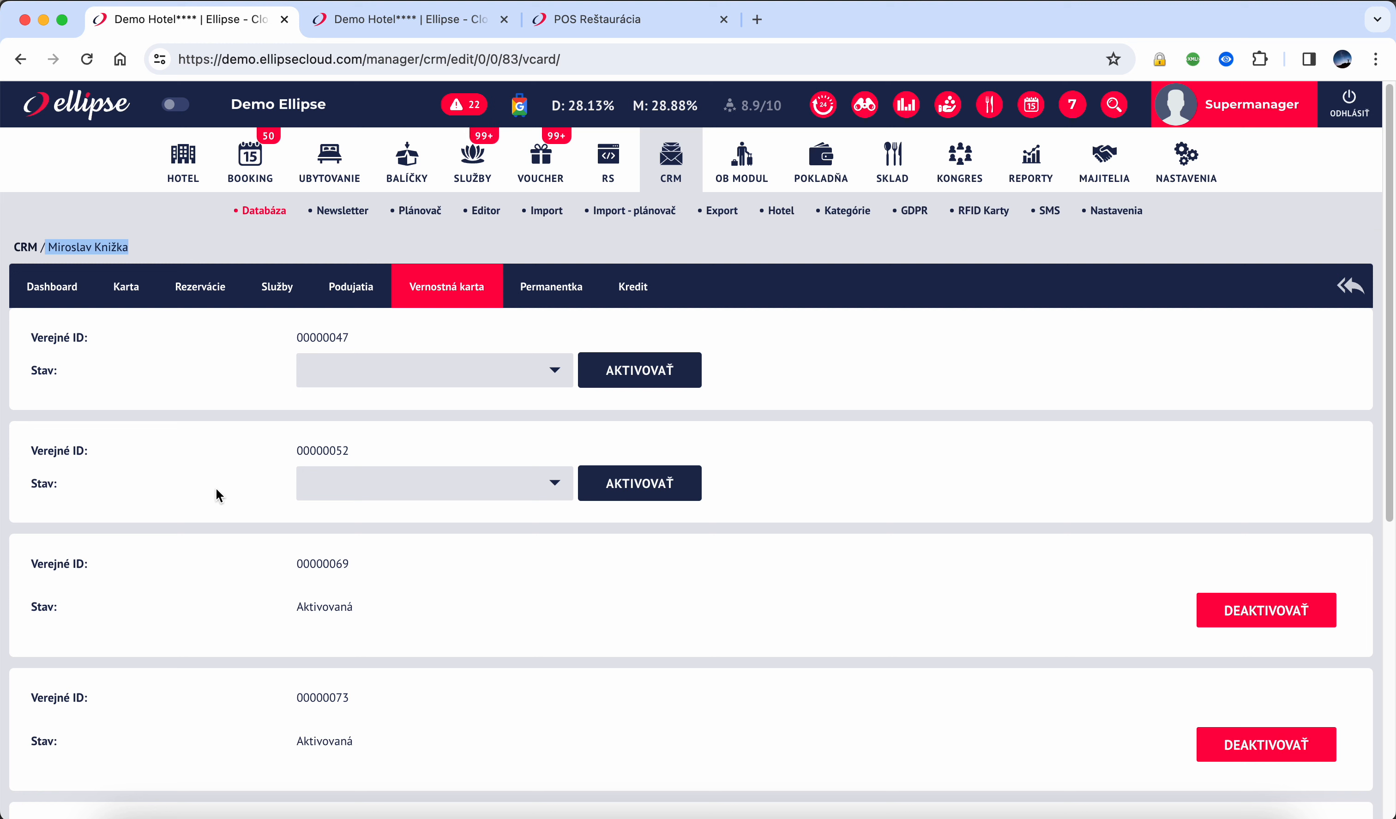
{"action": "triple_click", "coordinate": [95, 255]}
Switch to POS Reštaurácia and add Pol. slepačí vývar s domácou zeleninou 0,33l and Coca-cola 330ml to the bill of table 3
{"action": "left_click", "coordinate": [645, 25]}
{"action": "left_click", "coordinate": [726, 286]}
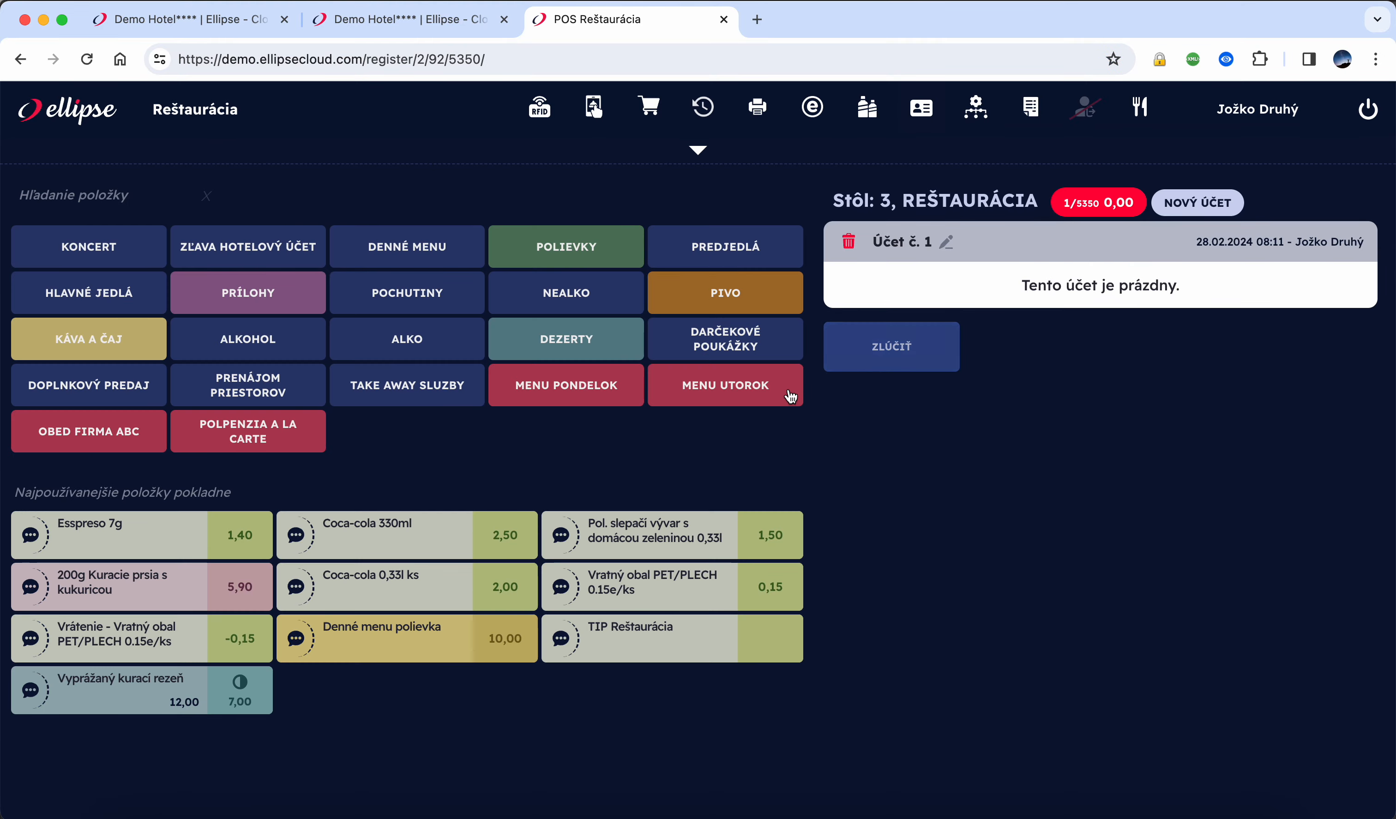
{"action": "left_click", "coordinate": [660, 537]}
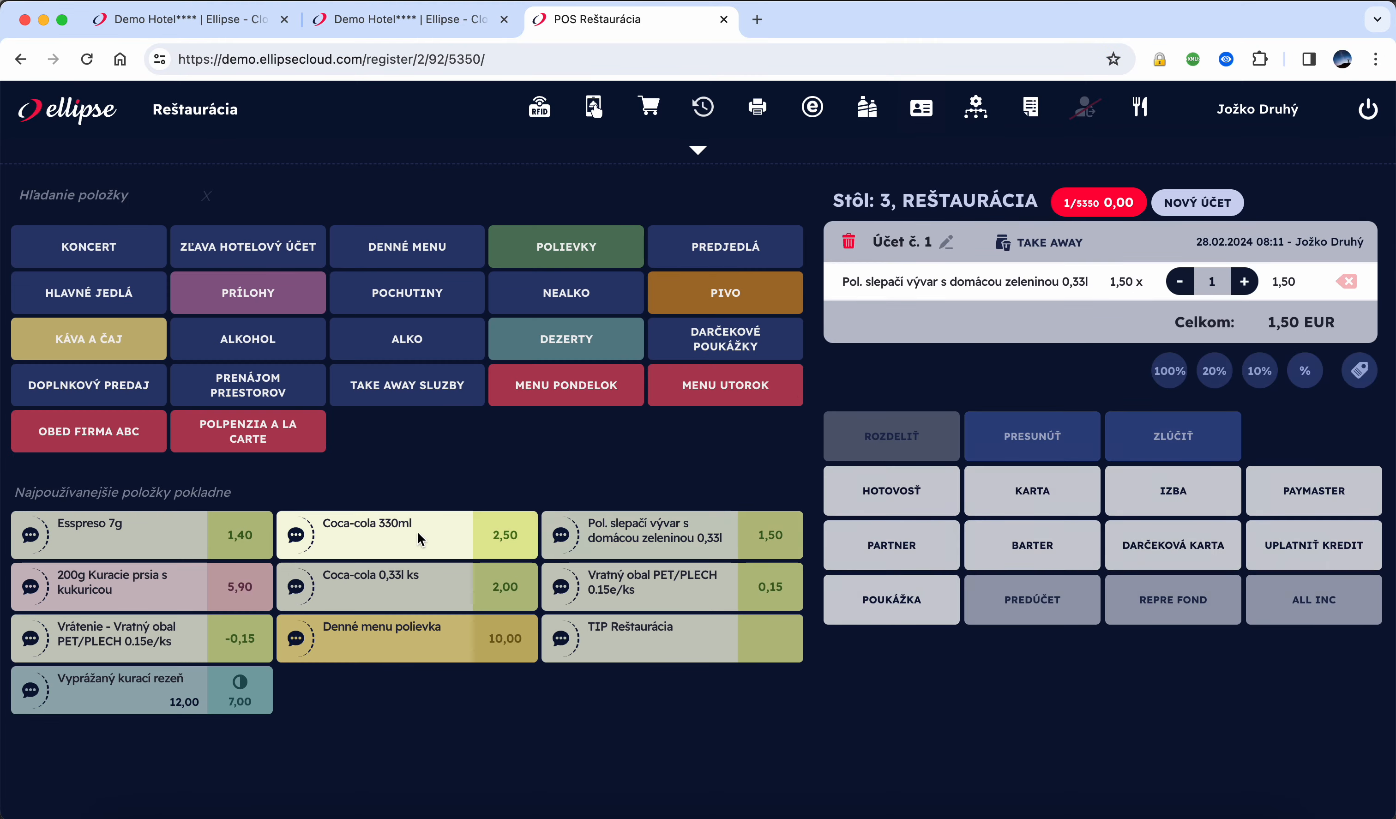
{"action": "left_click", "coordinate": [417, 532]}
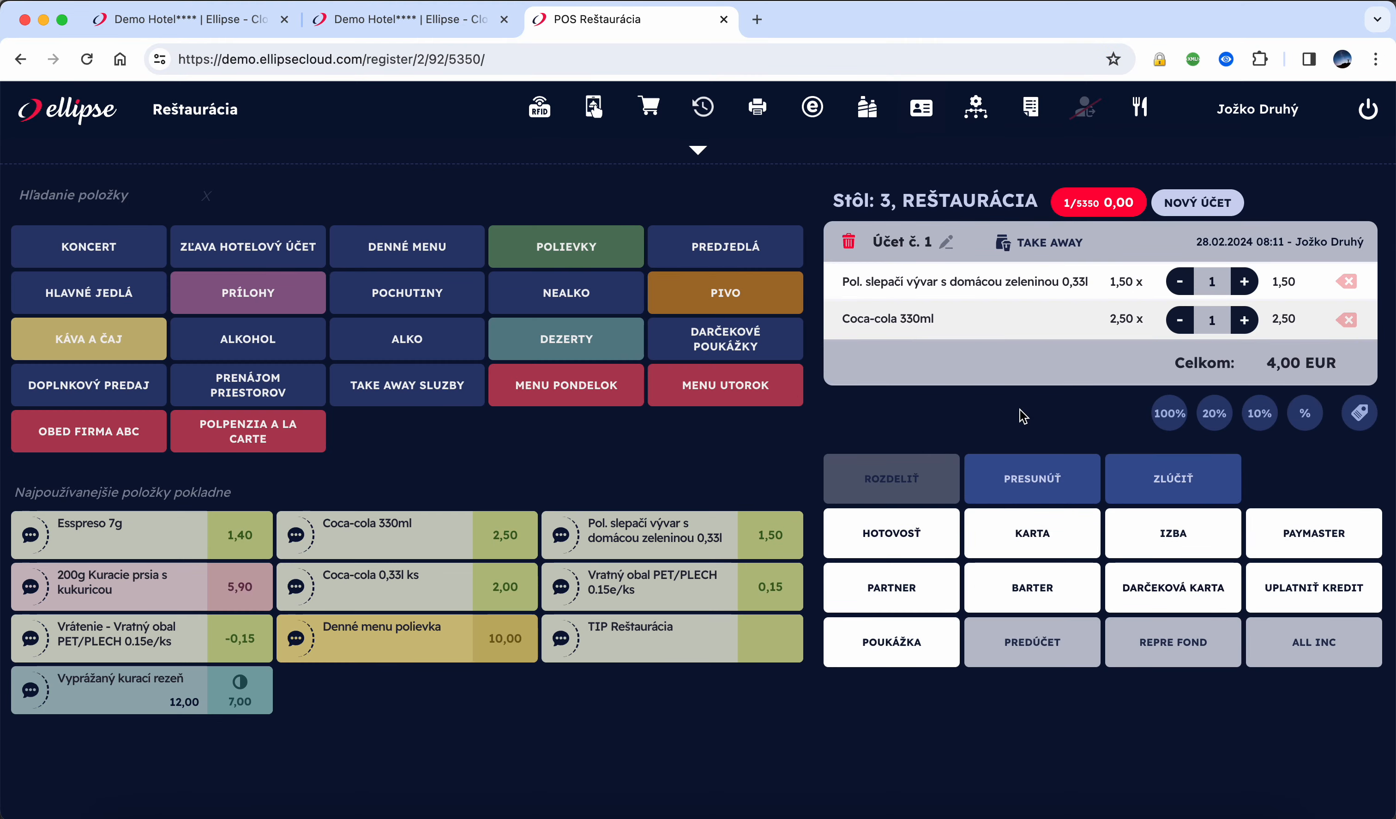
Try to pay the table's bill with the guest's credit, and dismiss the RFID card request
{"action": "left_click", "coordinate": [931, 599]}
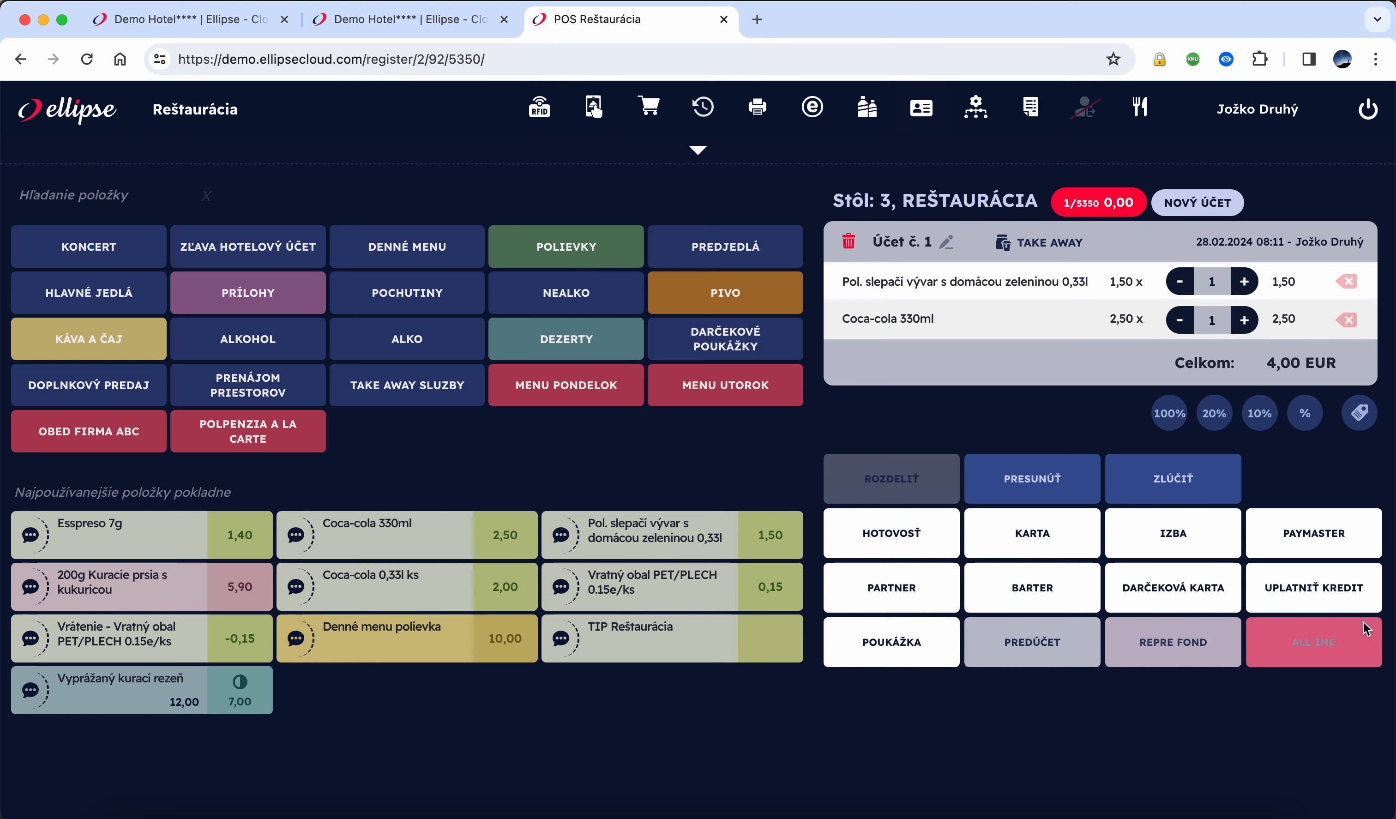
{"action": "left_click", "coordinate": [1332, 597]}
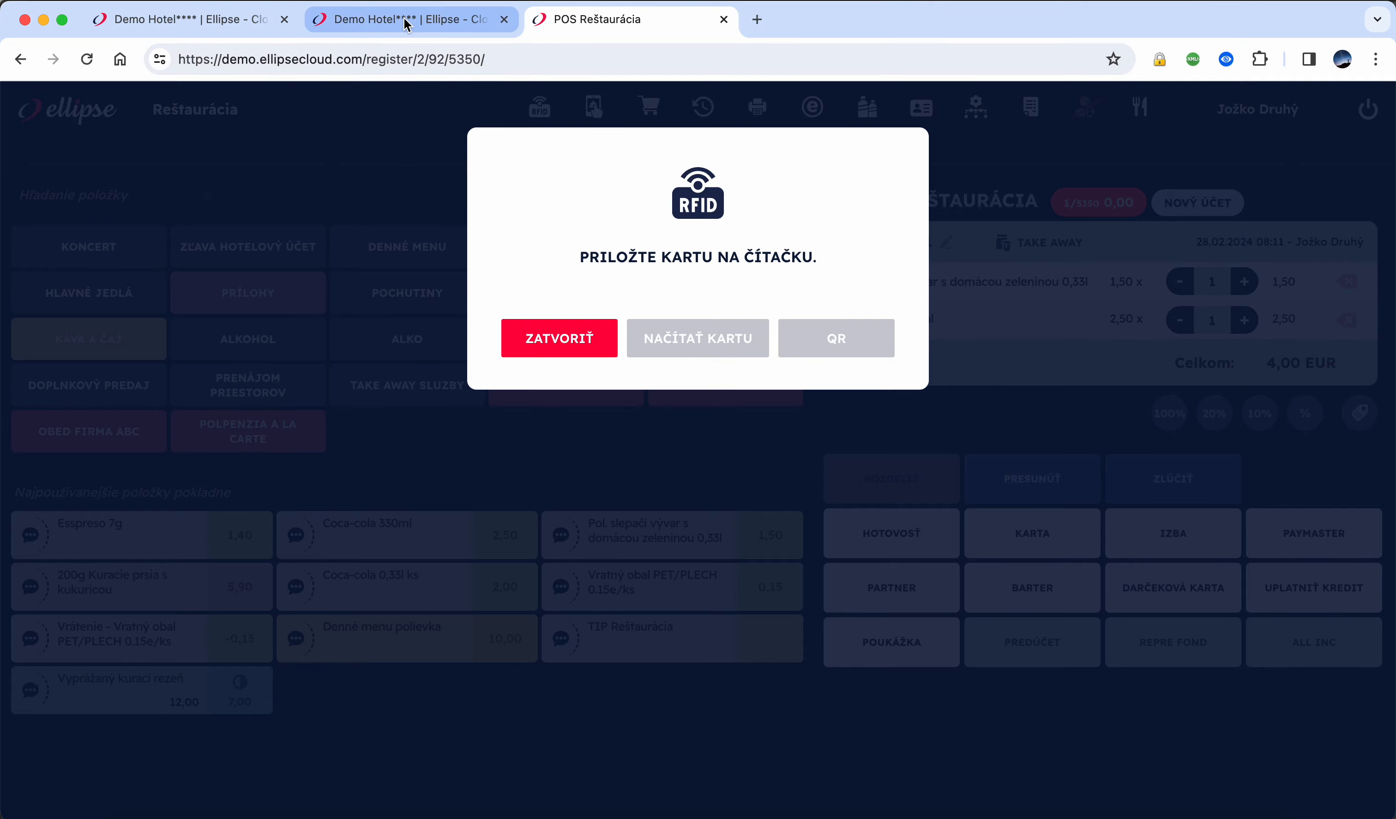
{"action": "left_click", "coordinate": [585, 340]}
Return to the guest's loyalty cards and deactivate the two activated cards
{"action": "left_click", "coordinate": [360, 19]}
{"action": "left_click", "coordinate": [210, 23]}
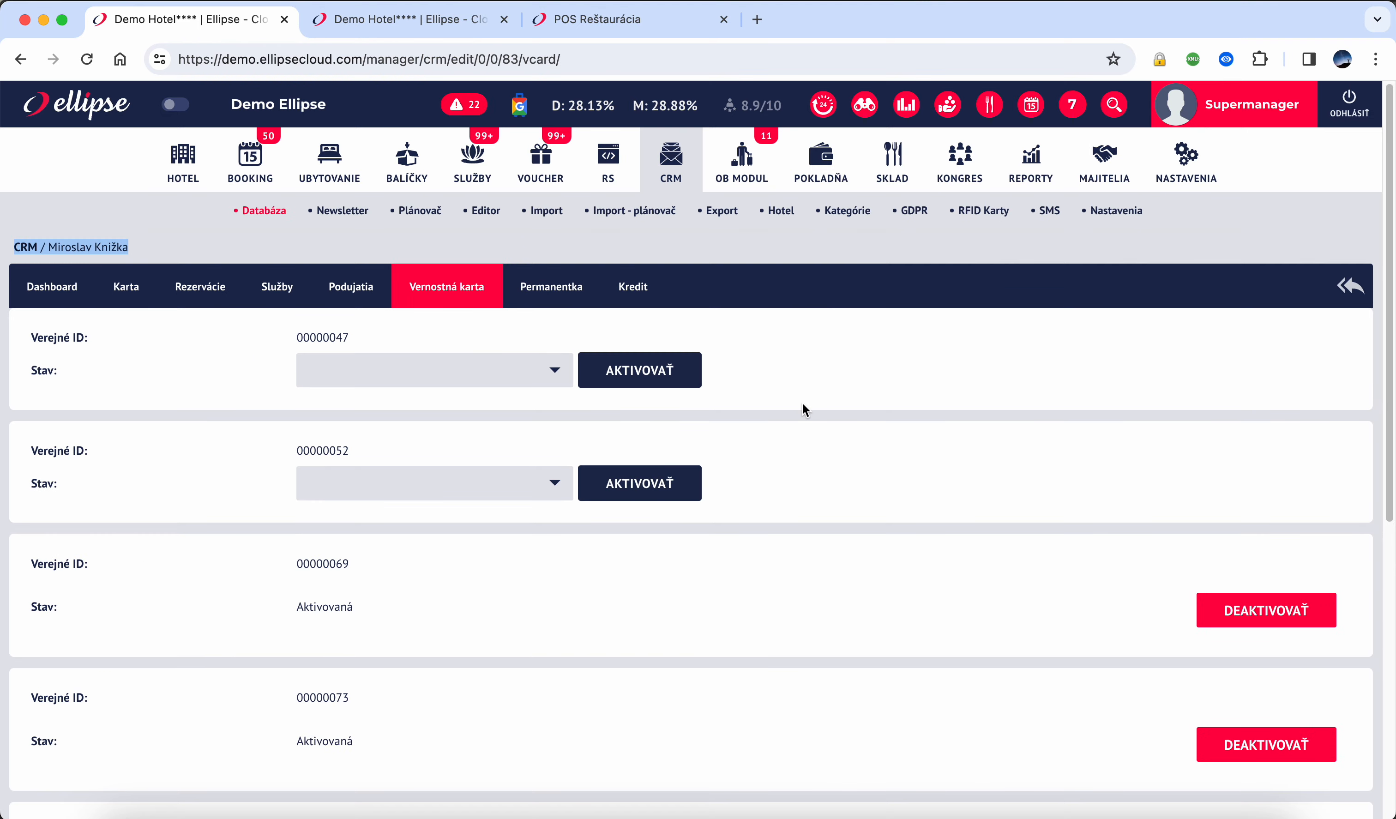
{"action": "left_click", "coordinate": [1243, 611]}
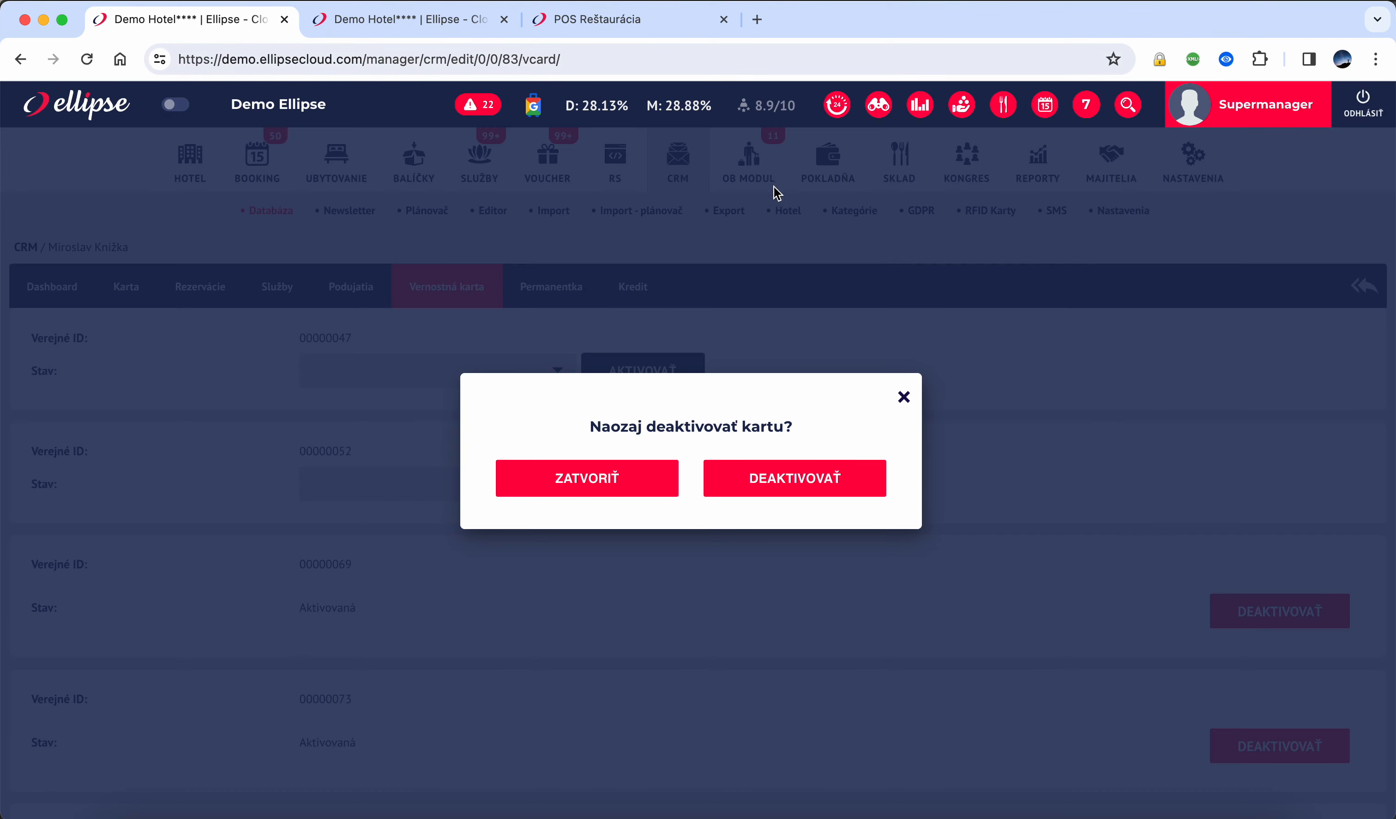
{"action": "left_click", "coordinate": [813, 478]}
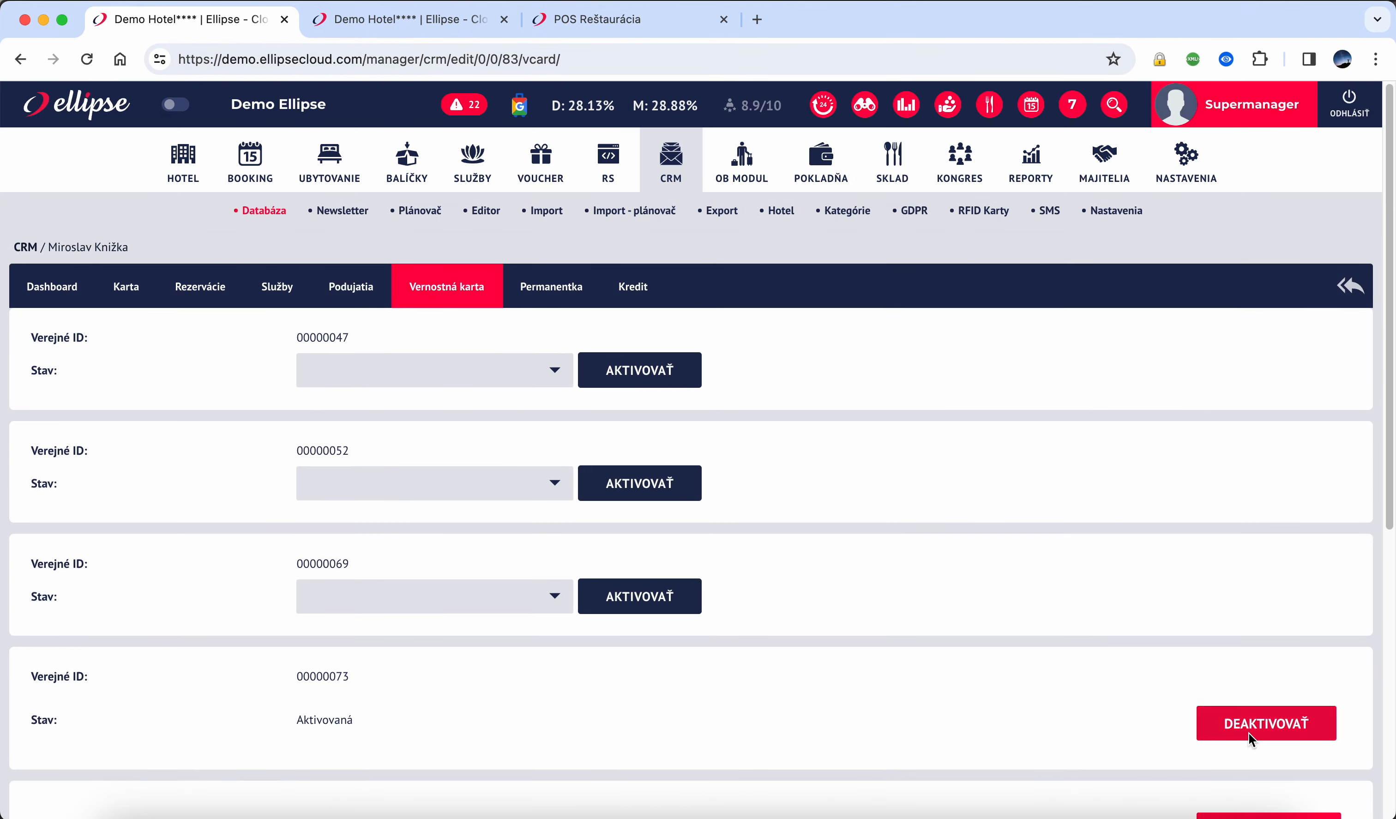
{"action": "left_click", "coordinate": [1249, 731]}
{"action": "left_click", "coordinate": [793, 479]}
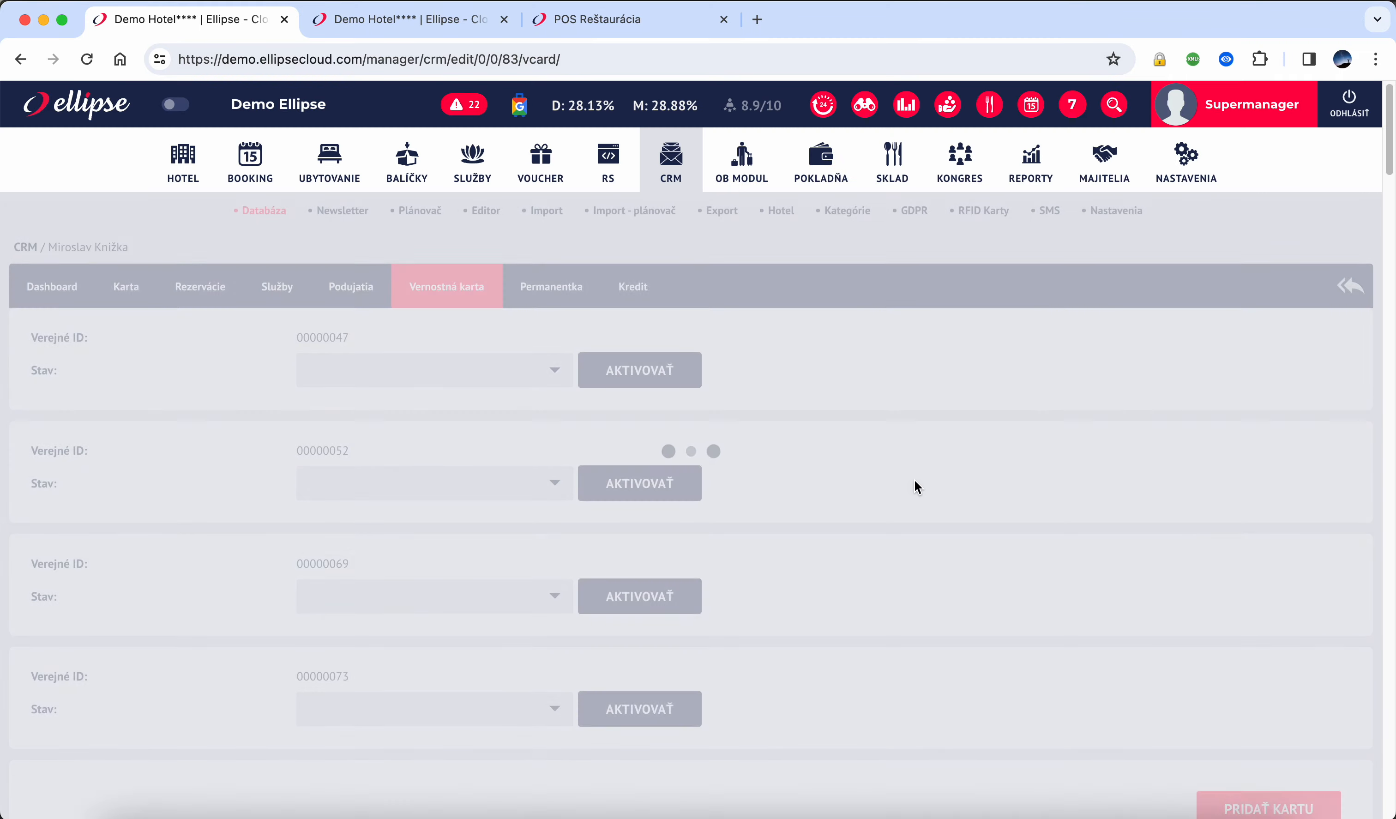
View the unassigned cards available for the guest, and examine activation and assignment statuses in the RFID Karty list
{"action": "scroll", "coordinate": [985, 506], "scroll_direction": "down", "scroll_amount": 7}
{"action": "left_click", "coordinate": [1264, 379]}
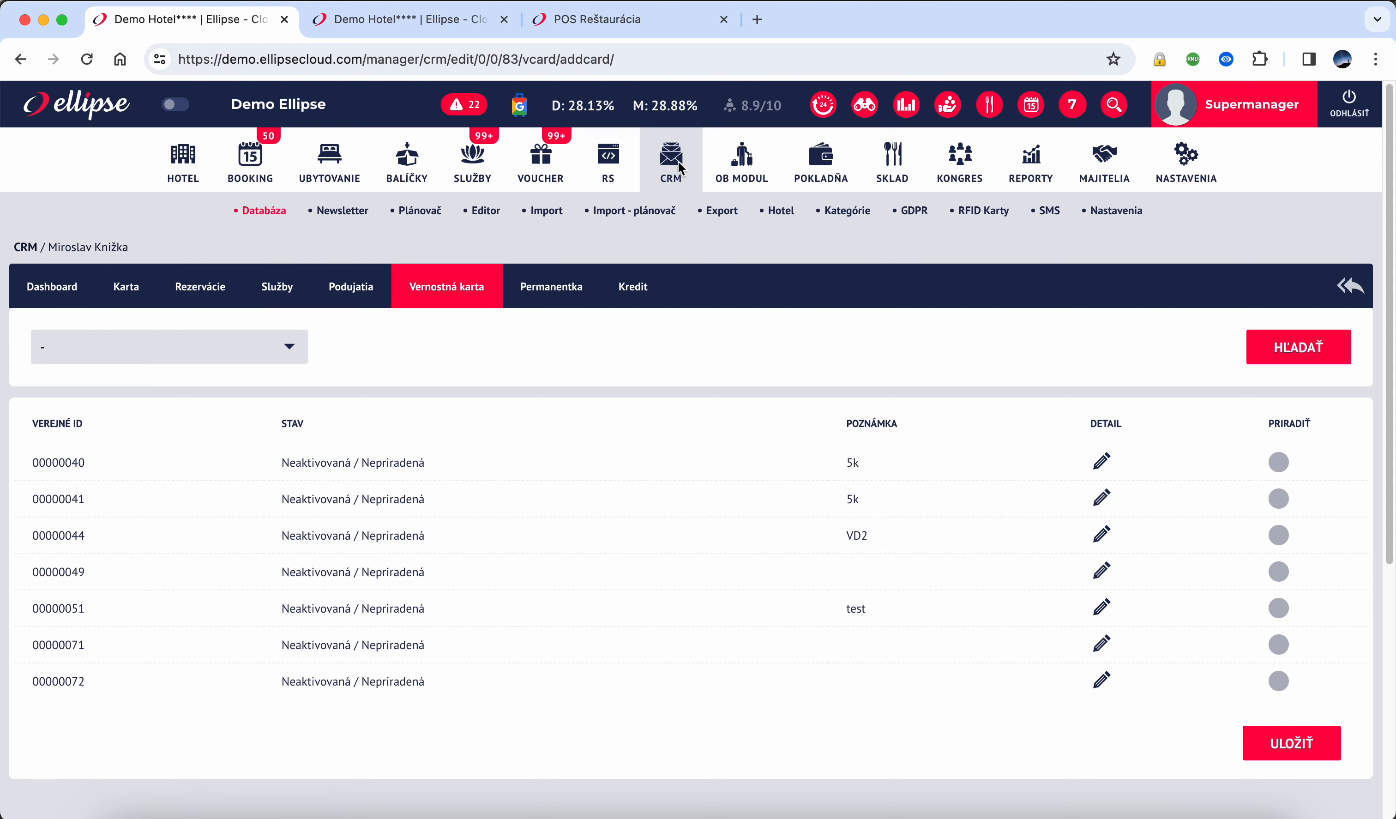
{"action": "left_click", "coordinate": [989, 213]}
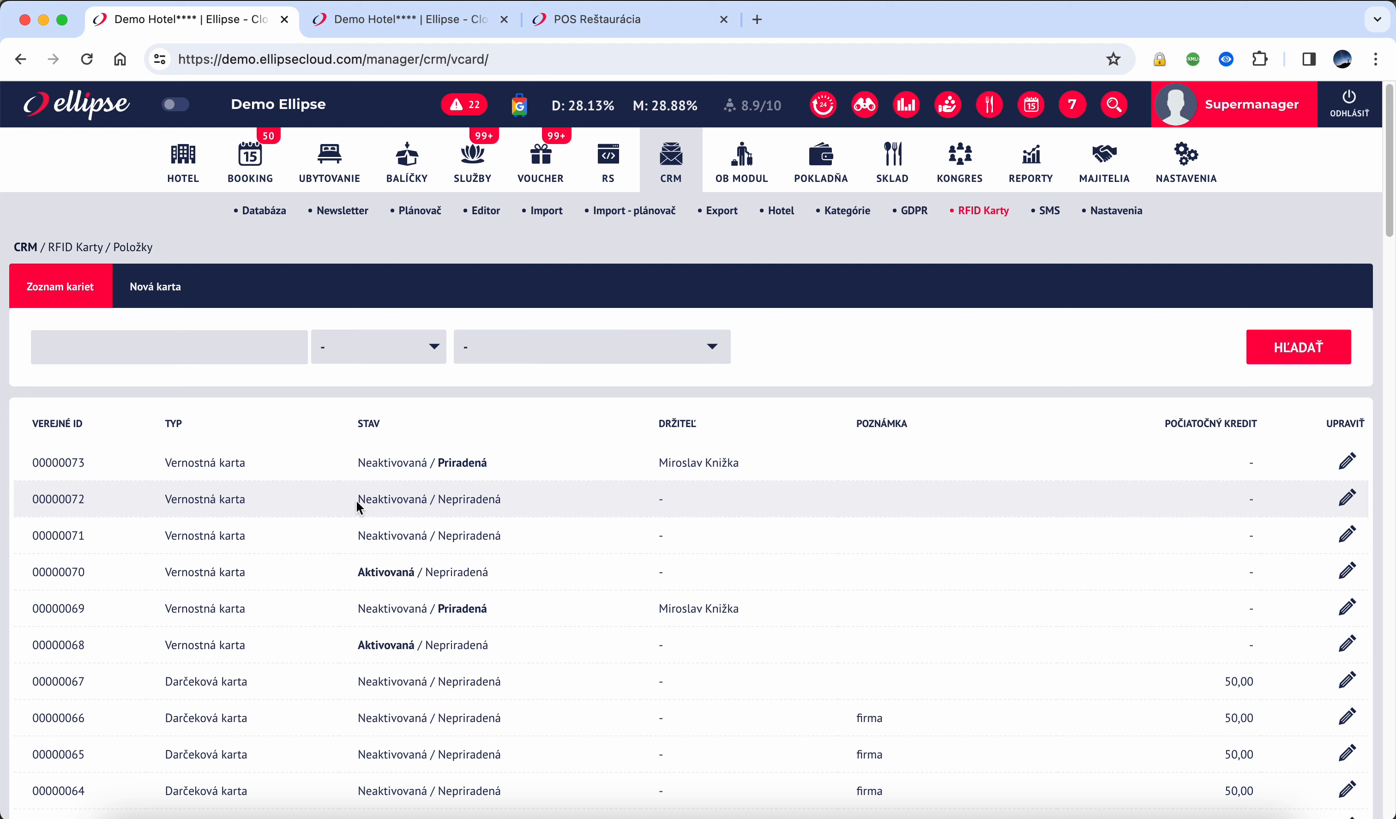
{"action": "mouse_move", "coordinate": [360, 508]}
{"action": "left_mouse_down"}
{"action": "mouse_move", "coordinate": [428, 505]}
{"action": "mouse_move", "coordinate": [358, 498]}
{"action": "left_mouse_up"}
{"action": "left_click", "coordinate": [428, 506]}
{"action": "left_click_drag", "start_coordinate": [446, 500], "coordinate": [500, 501]}
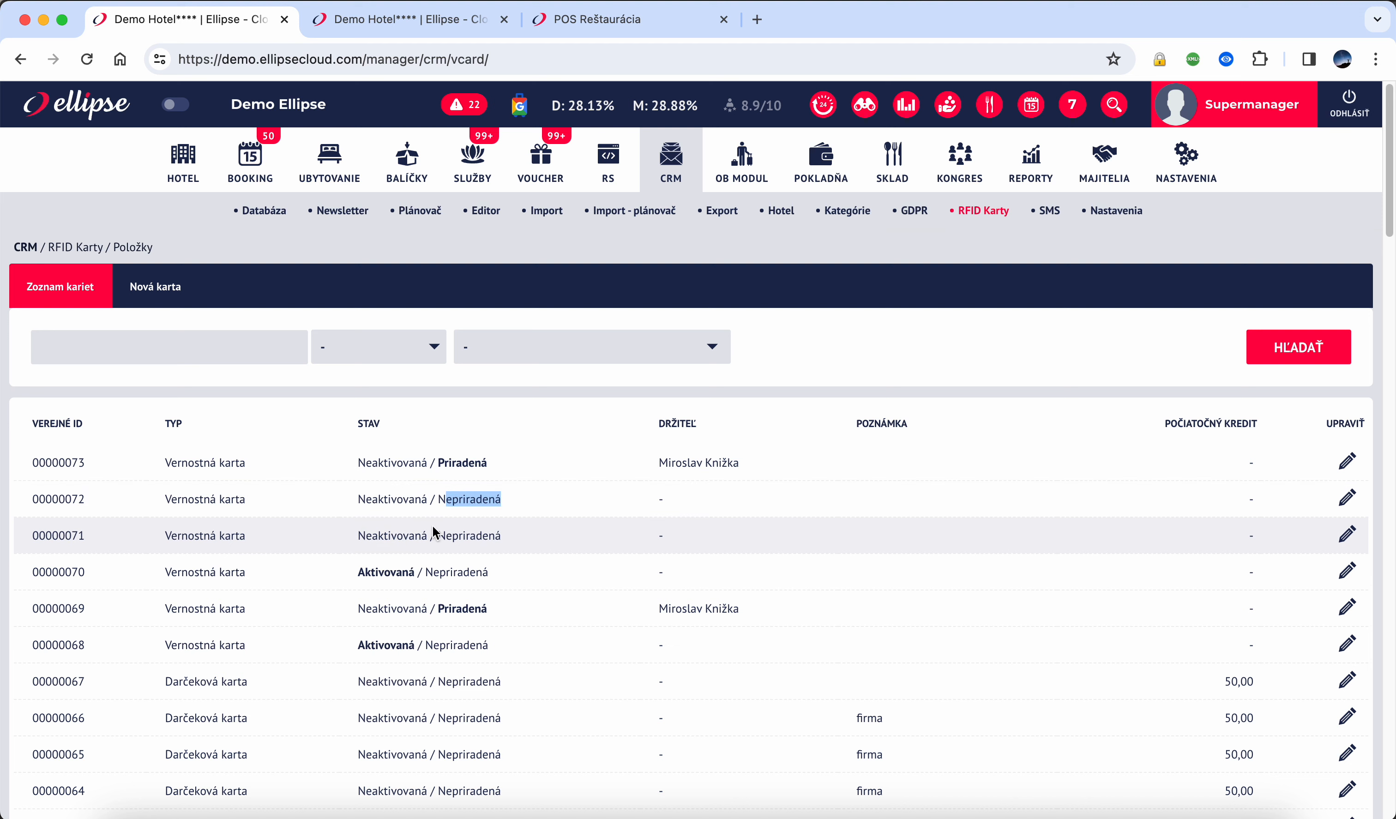
Create 1 new RFID card of type Vernostná karta without a note and return to the card list
{"action": "left_click", "coordinate": [160, 286]}
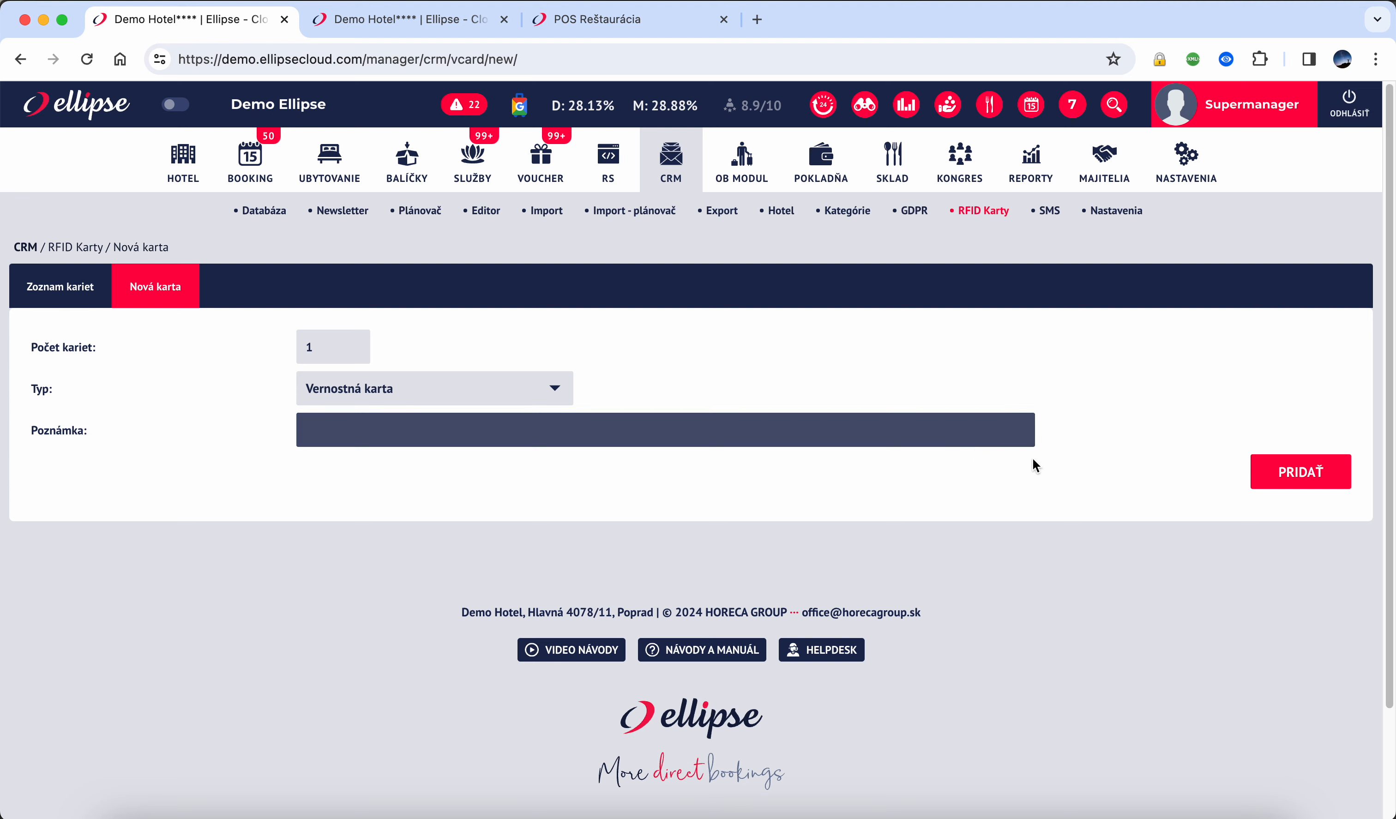
{"action": "left_click", "coordinate": [1275, 487]}
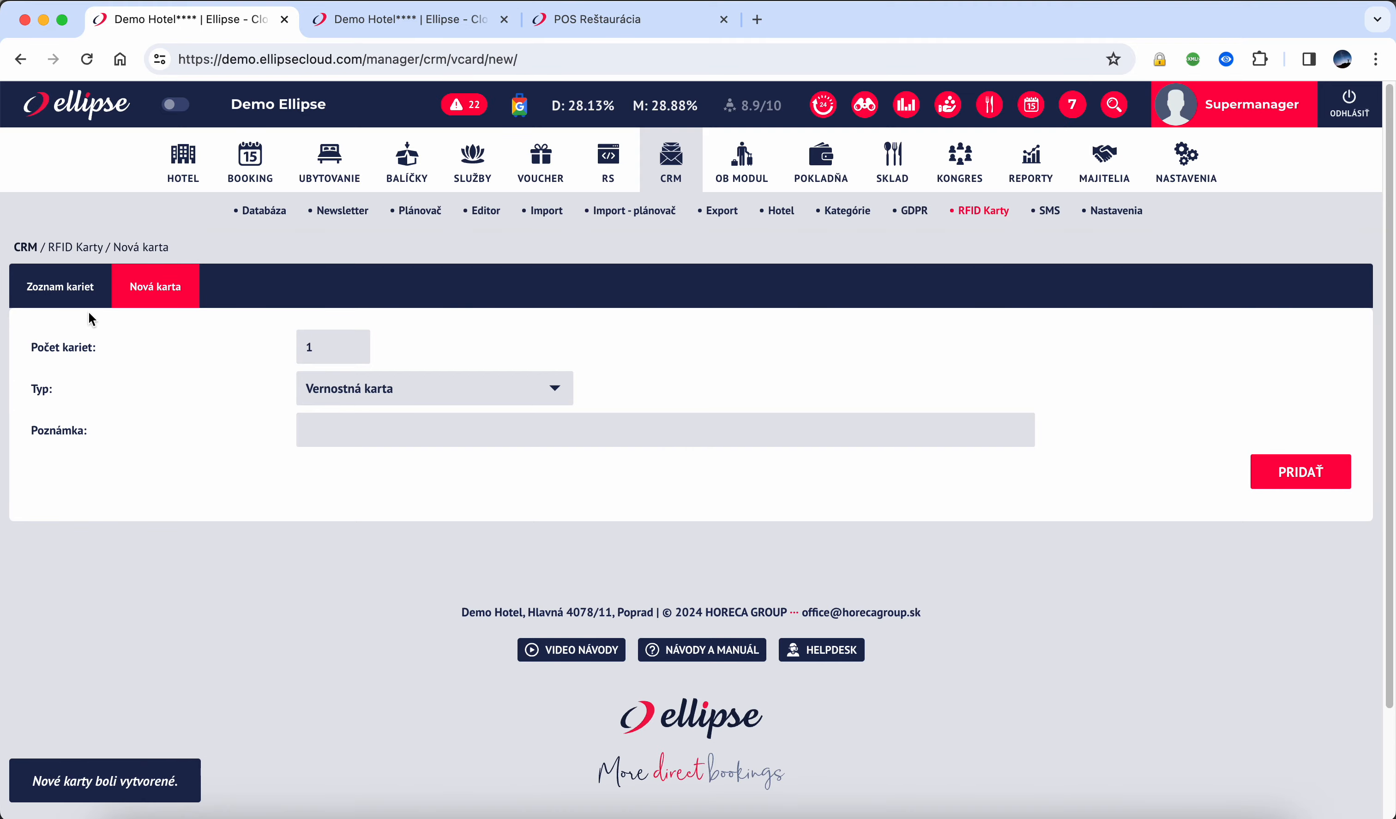
{"action": "left_click", "coordinate": [84, 298]}
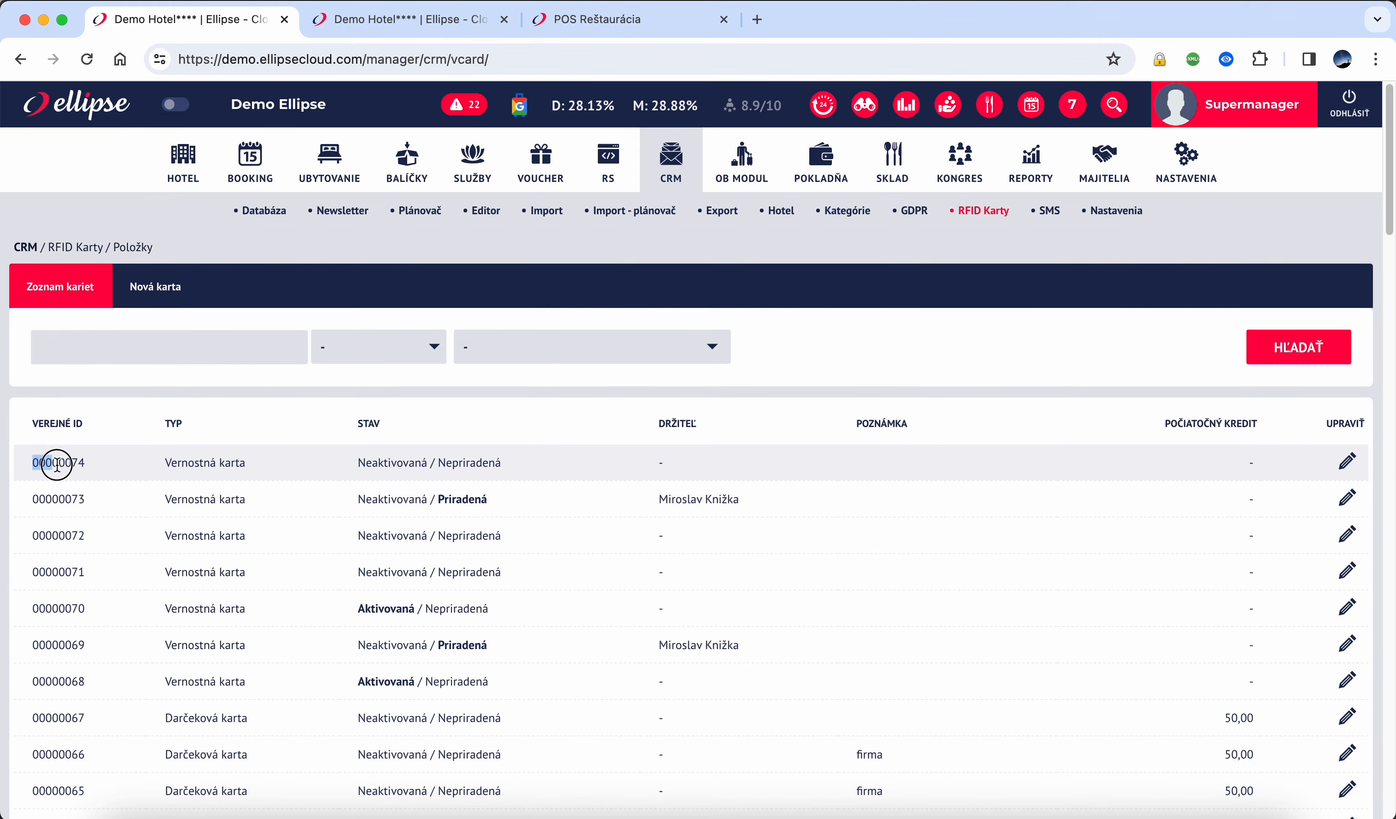
Check the public ID and the activation and assignment status of the newly created card
{"action": "double_click", "coordinate": [57, 464]}
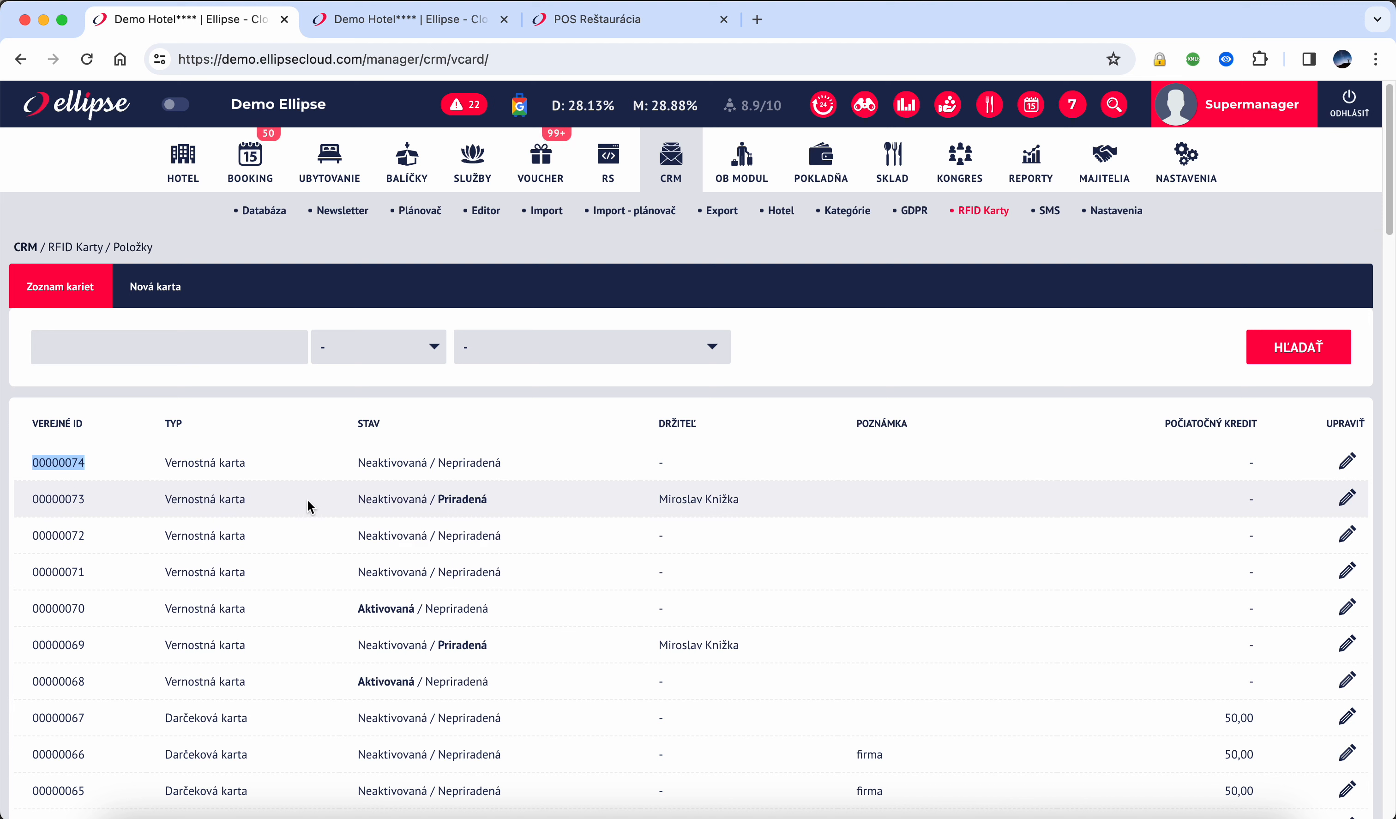
{"action": "left_click_drag", "start_coordinate": [356, 464], "coordinate": [423, 466]}
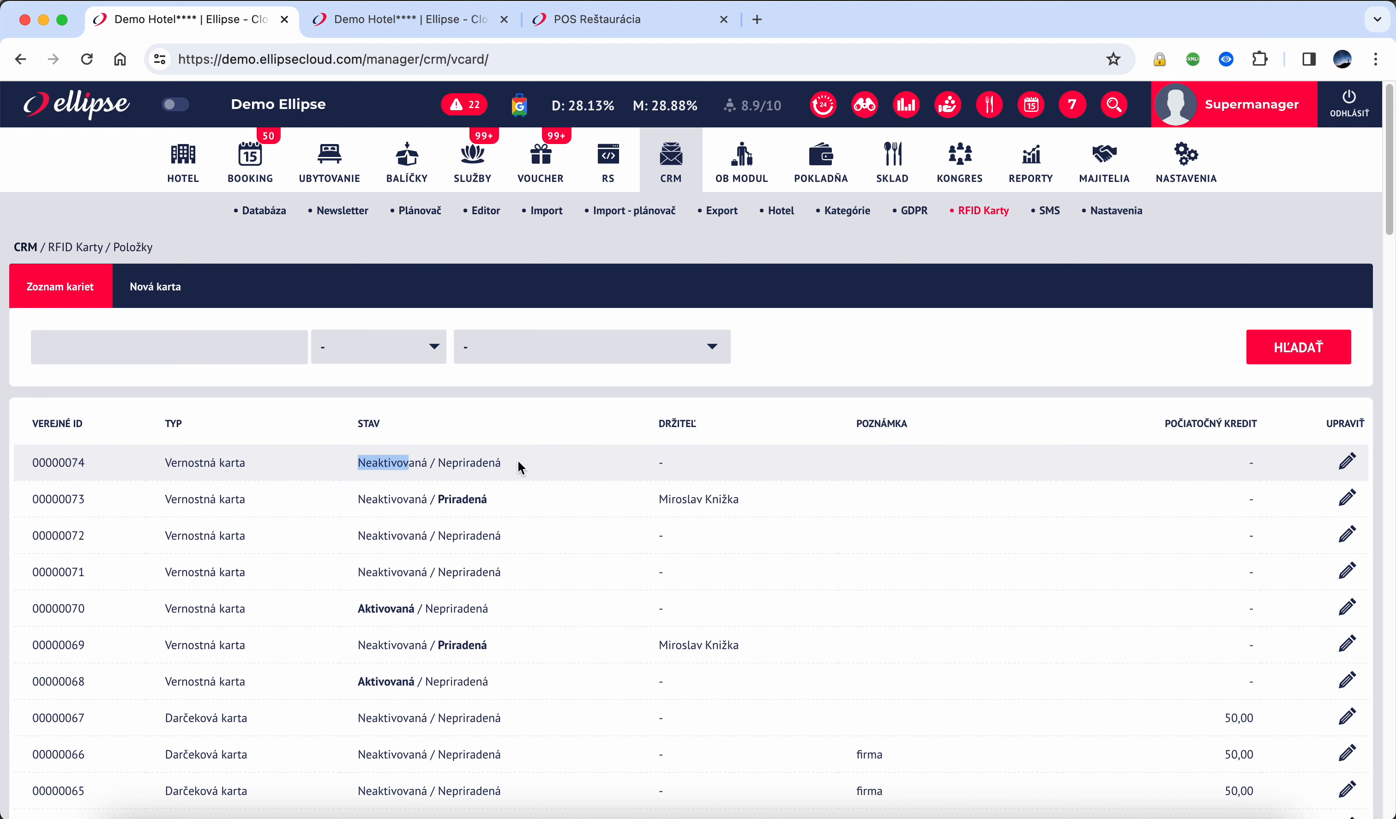
{"action": "double_click", "coordinate": [394, 463]}
{"action": "double_click", "coordinate": [455, 466]}
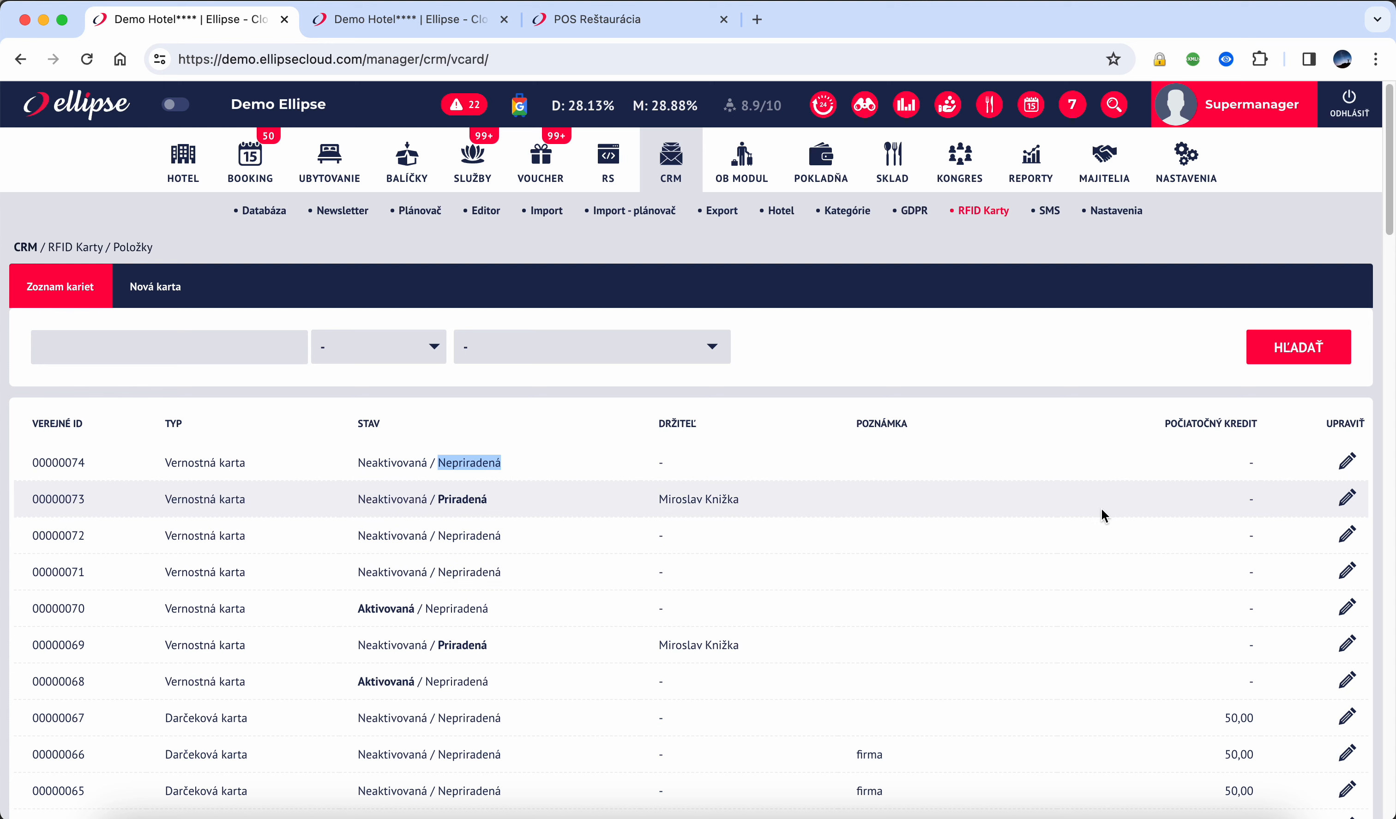
Open the newly created loyalty card for editing and activate it by loading the card from the RFID reader
{"action": "left_click", "coordinate": [1341, 469]}
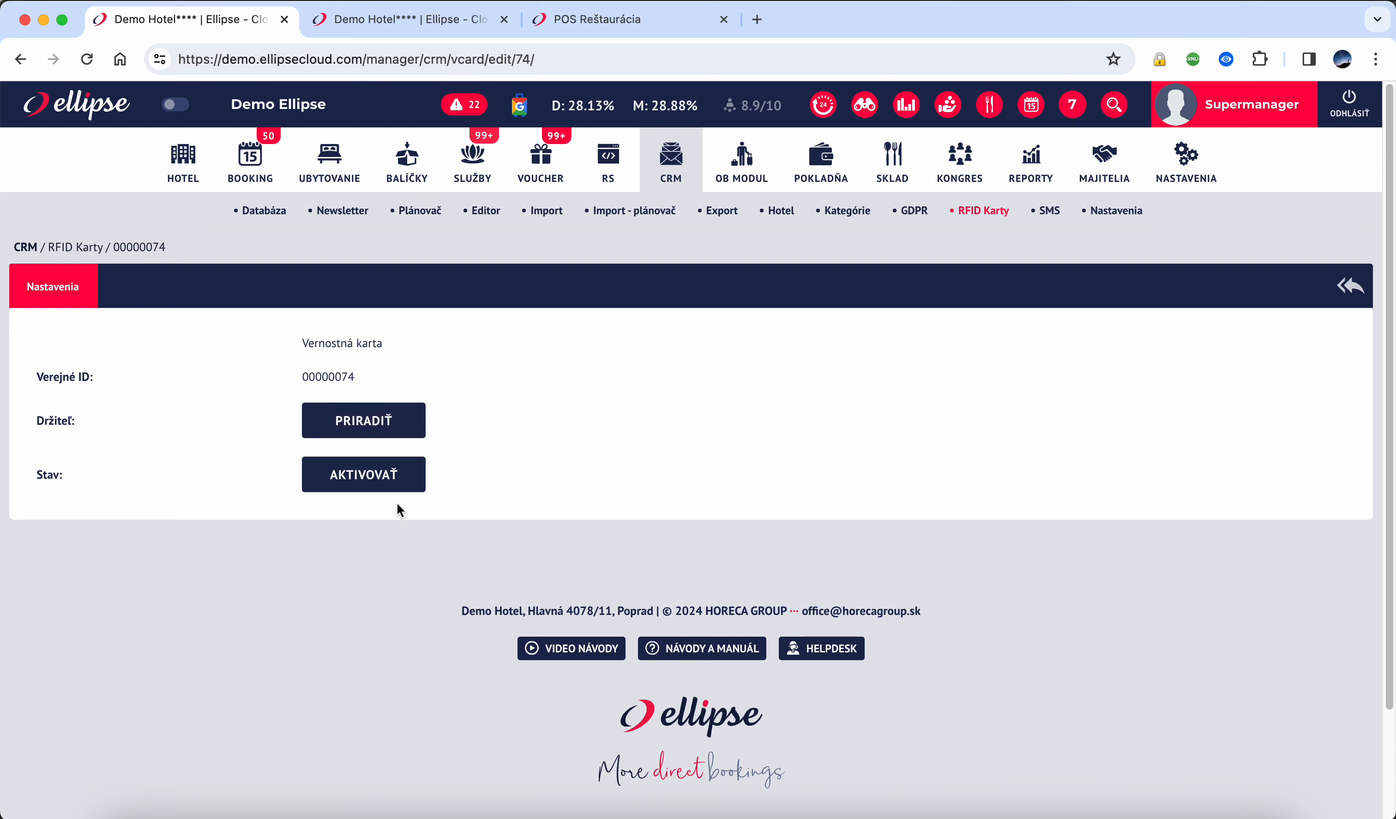
{"action": "left_click", "coordinate": [384, 482]}
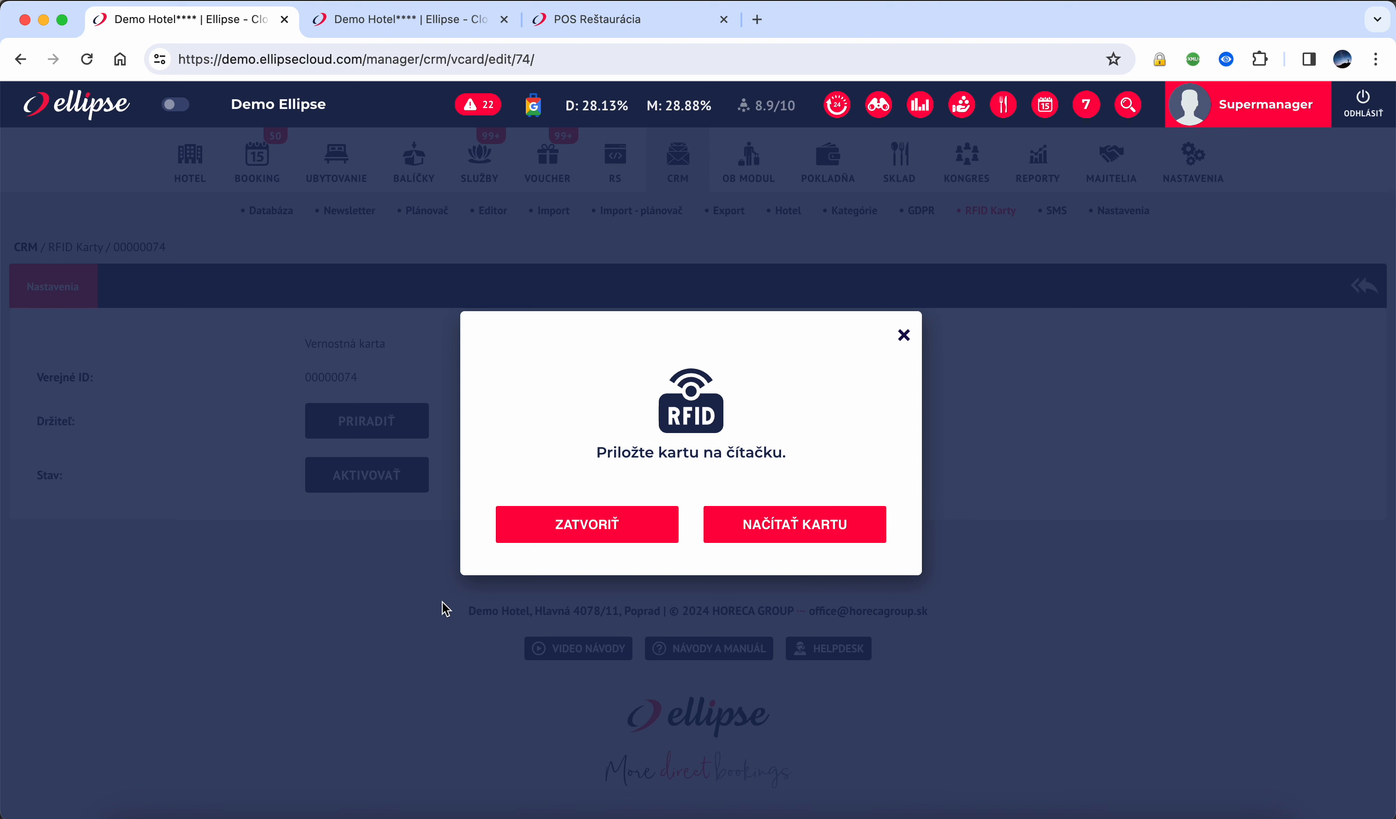
{"action": "left_click", "coordinate": [810, 541]}
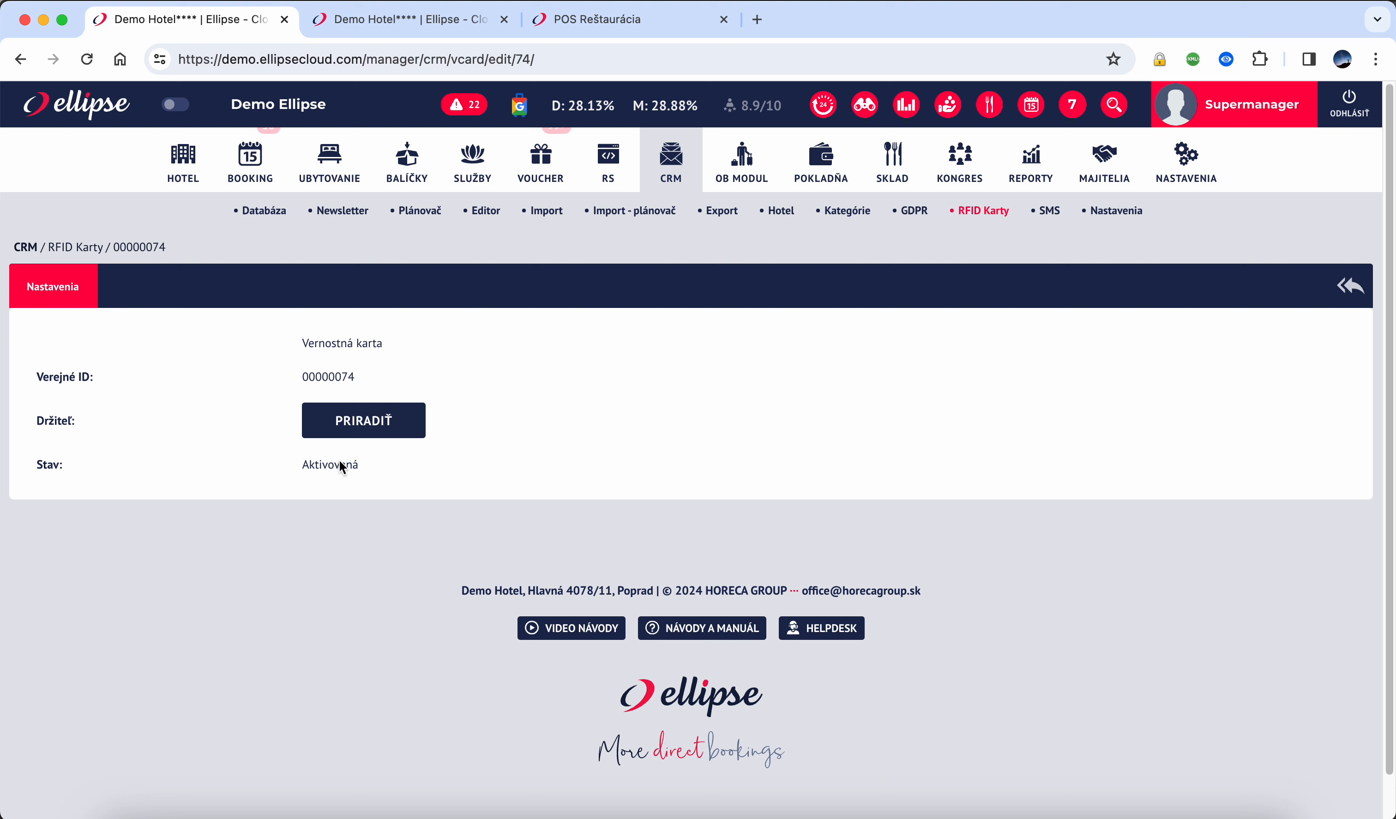
Assign the card to its holder by searching contacts with part of the guest's e-mail and choosing the matching guest
{"action": "left_click_drag", "start_coordinate": [36, 424], "coordinate": [82, 427]}
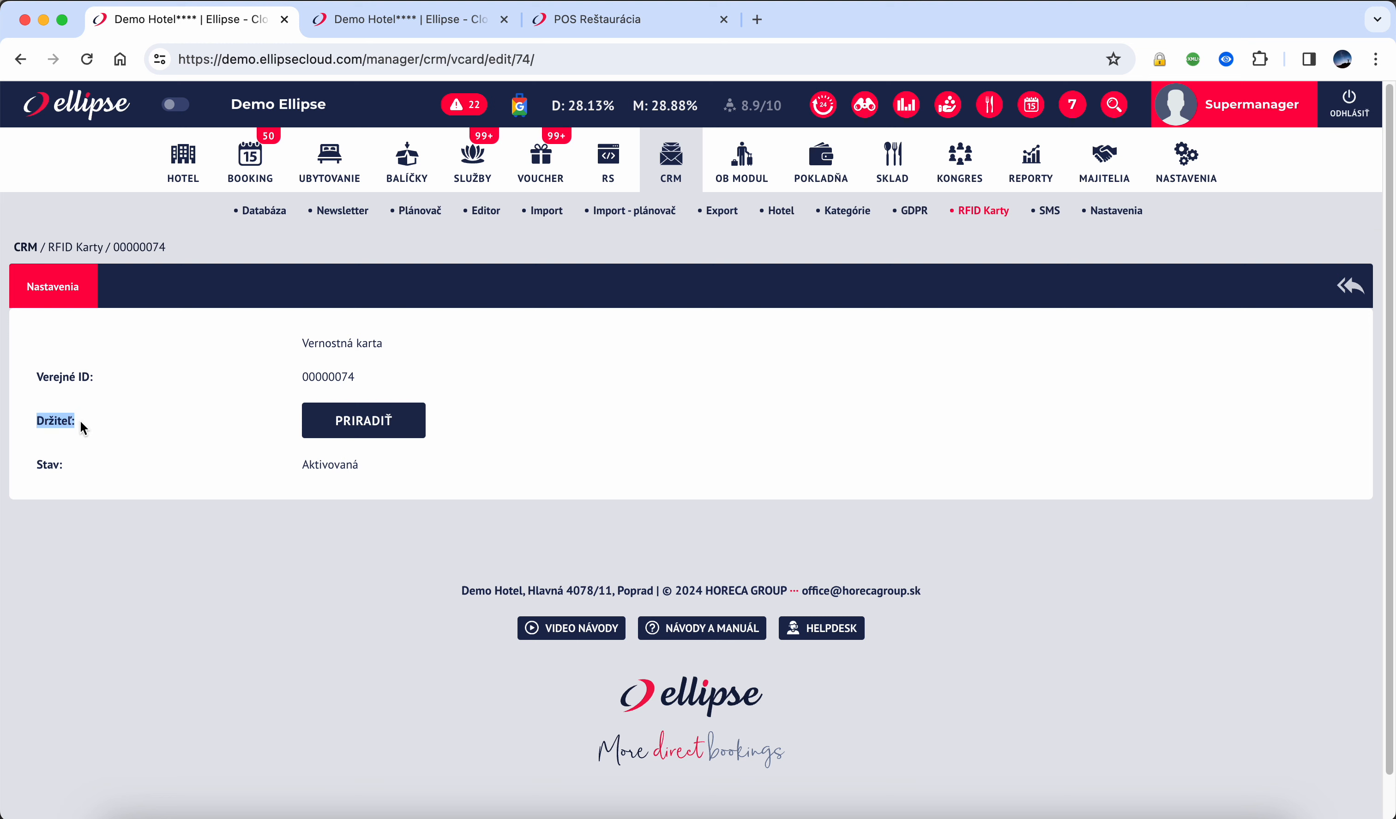
{"action": "left_click", "coordinate": [338, 417]}
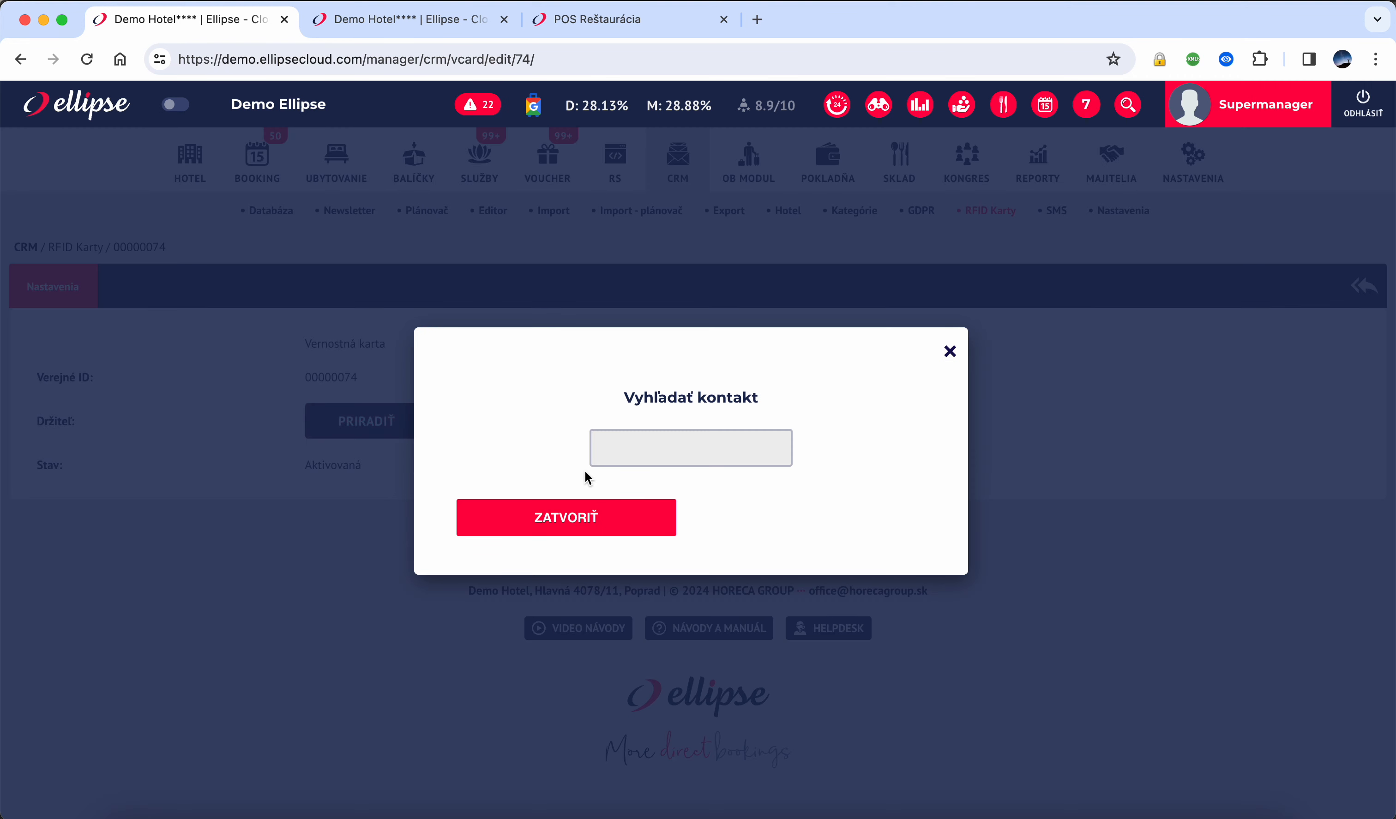
{"action": "type", "text": "mknizka"}
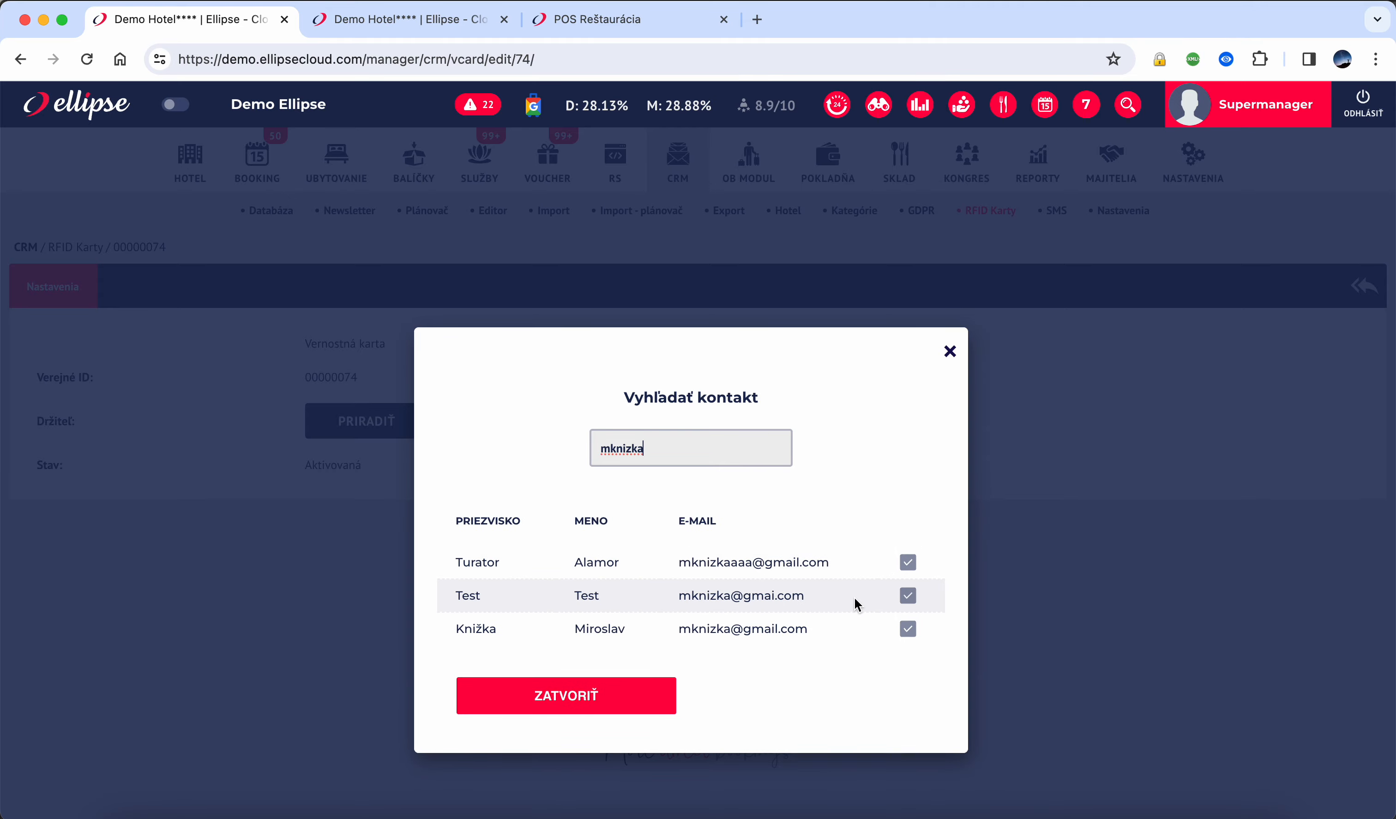
{"action": "left_click", "coordinate": [907, 629]}
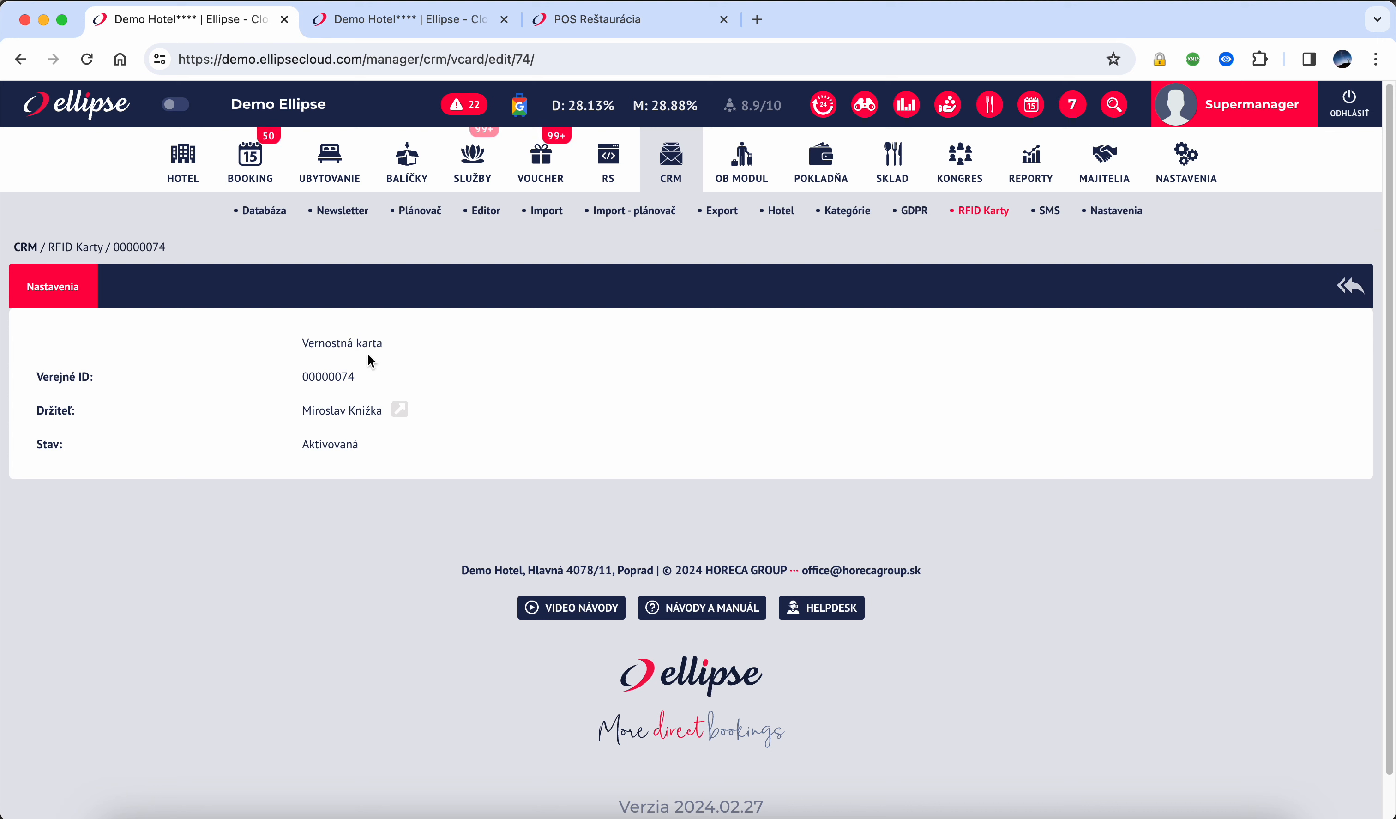
Go to the card holder's CRM profile and check their current credit balance
{"action": "left_click", "coordinate": [403, 410]}
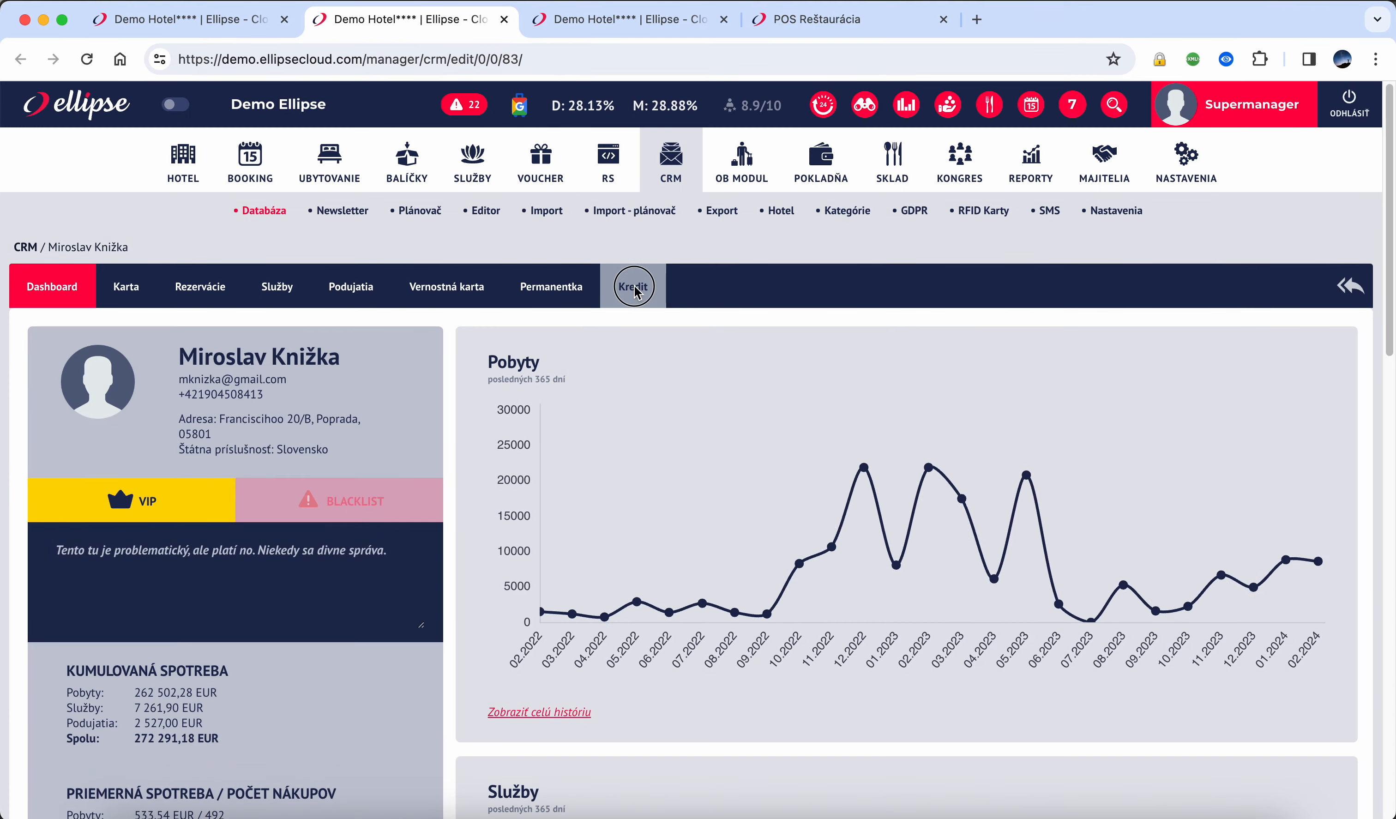
{"action": "left_click", "coordinate": [635, 290]}
{"action": "double_click", "coordinate": [355, 341]}
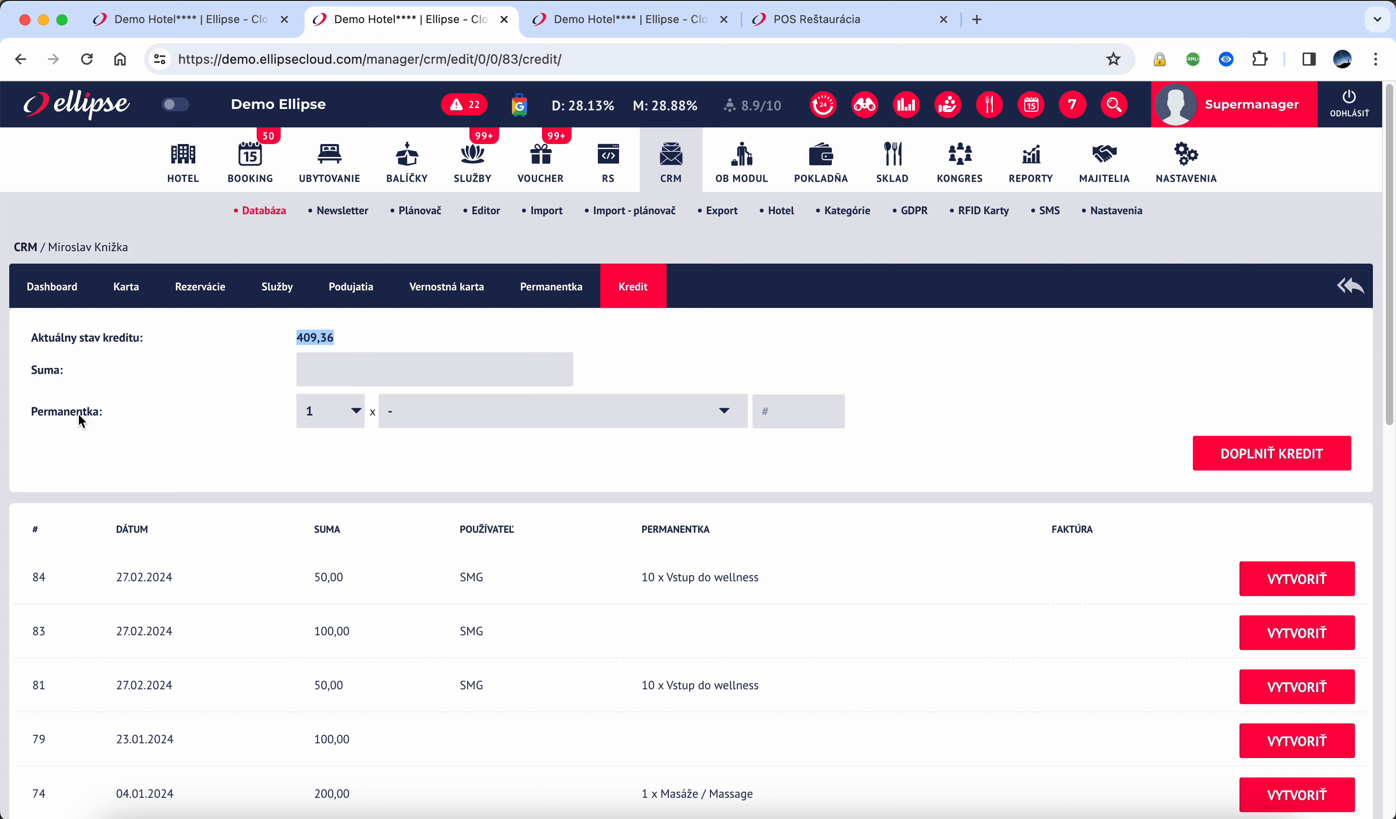
Top up the guest's credit by 100 and check the updated balance
{"action": "left_click", "coordinate": [314, 371]}
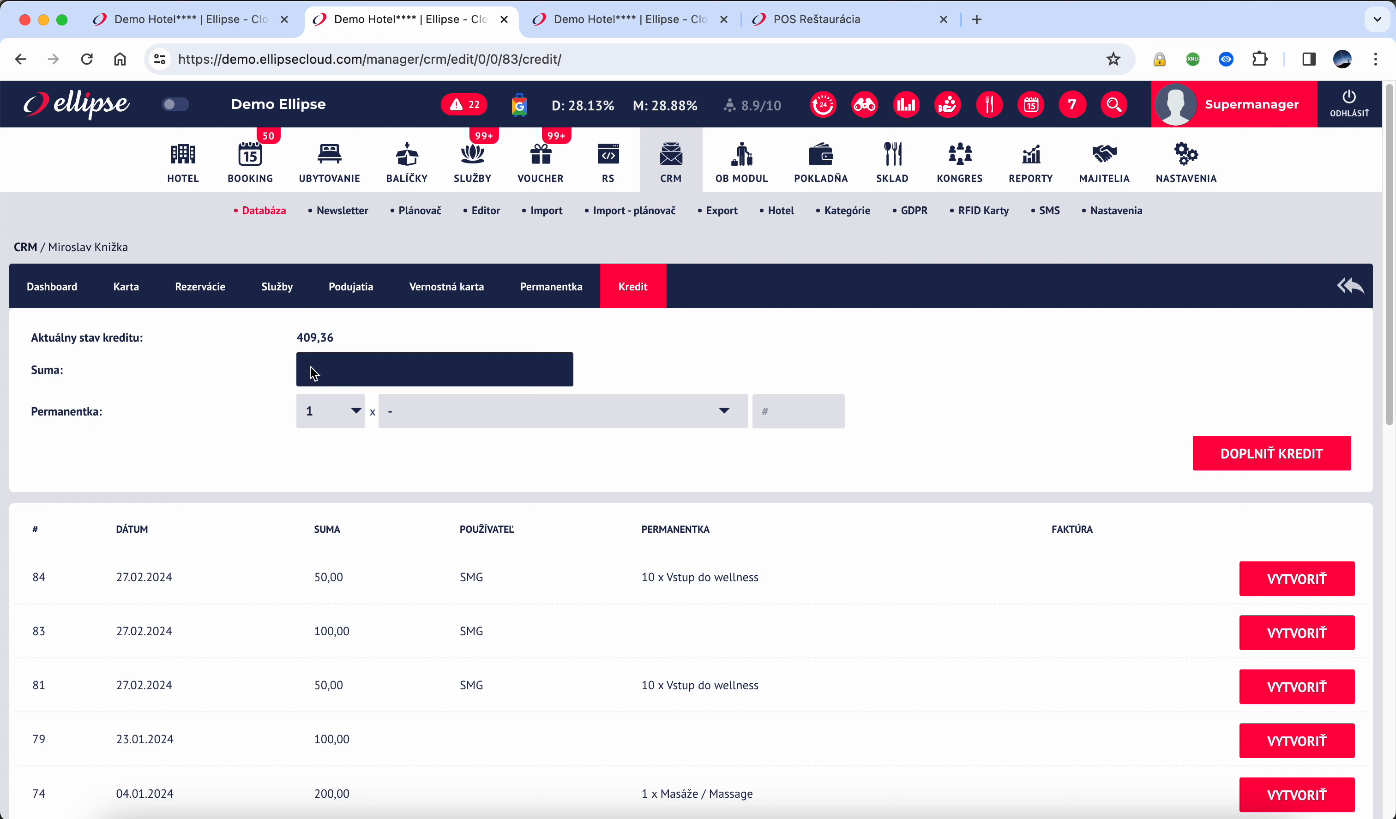
{"action": "left_click_drag", "start_coordinate": [30, 369], "coordinate": [84, 370]}
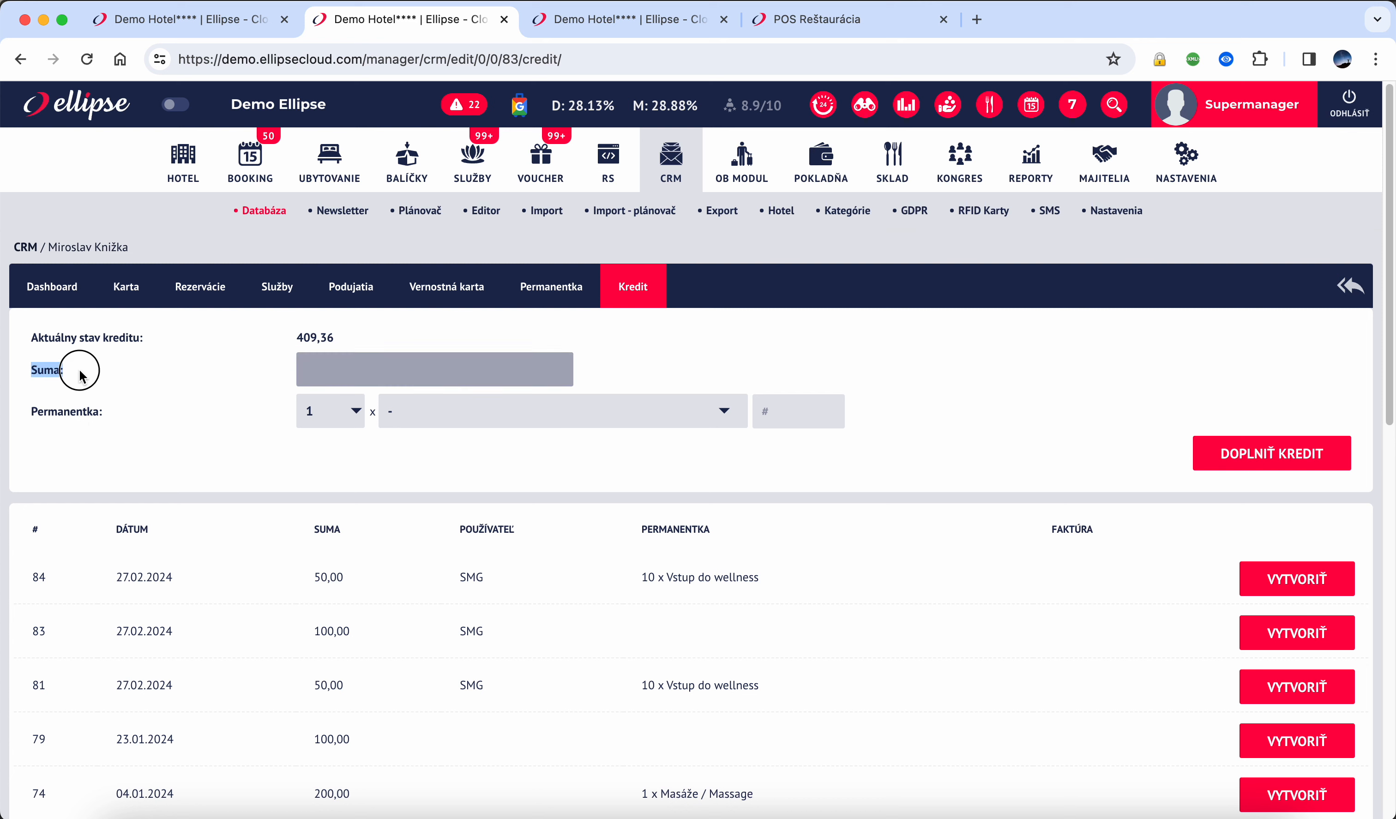
{"action": "left_click", "coordinate": [345, 382]}
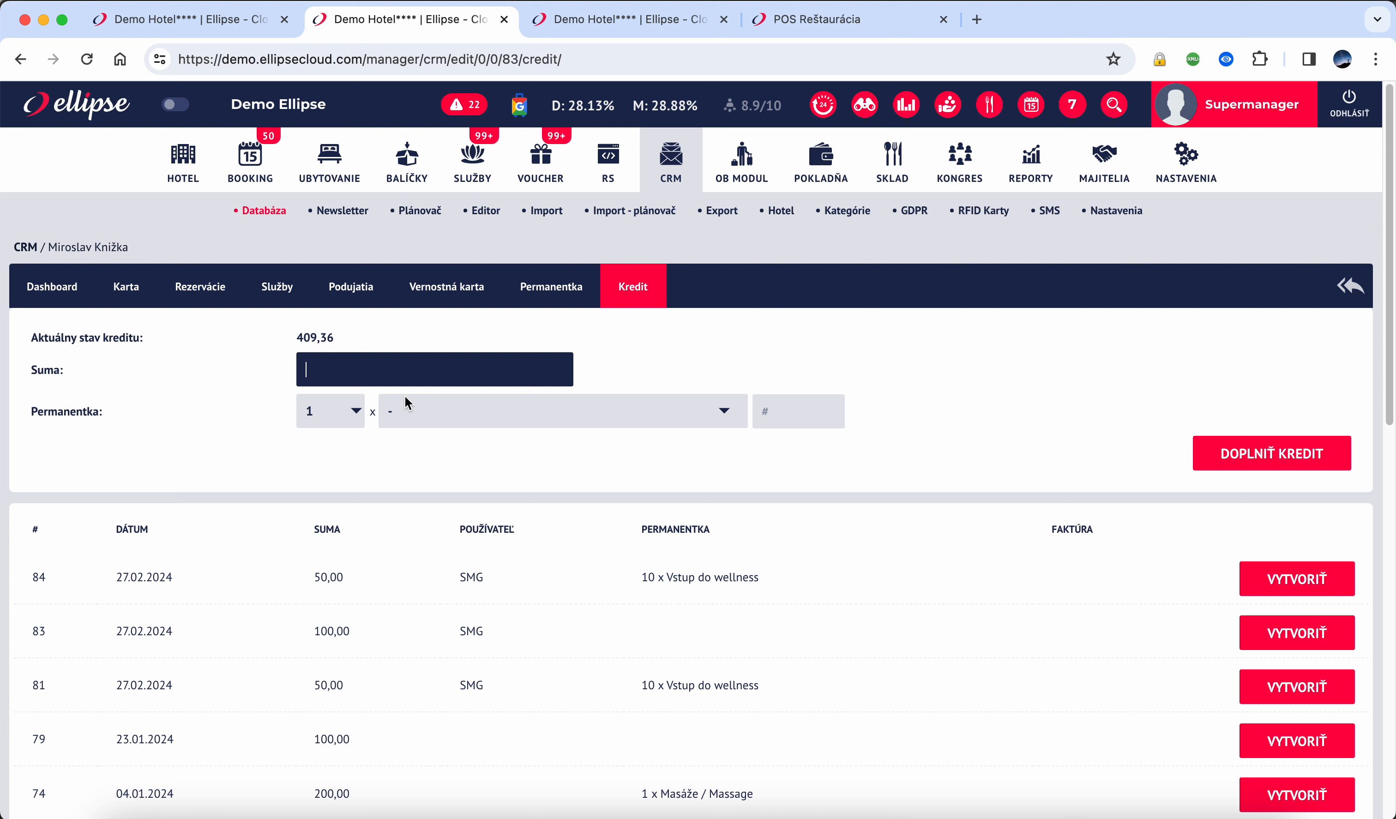
{"action": "type", "text": "100"}
{"action": "left_click", "coordinate": [1226, 457]}
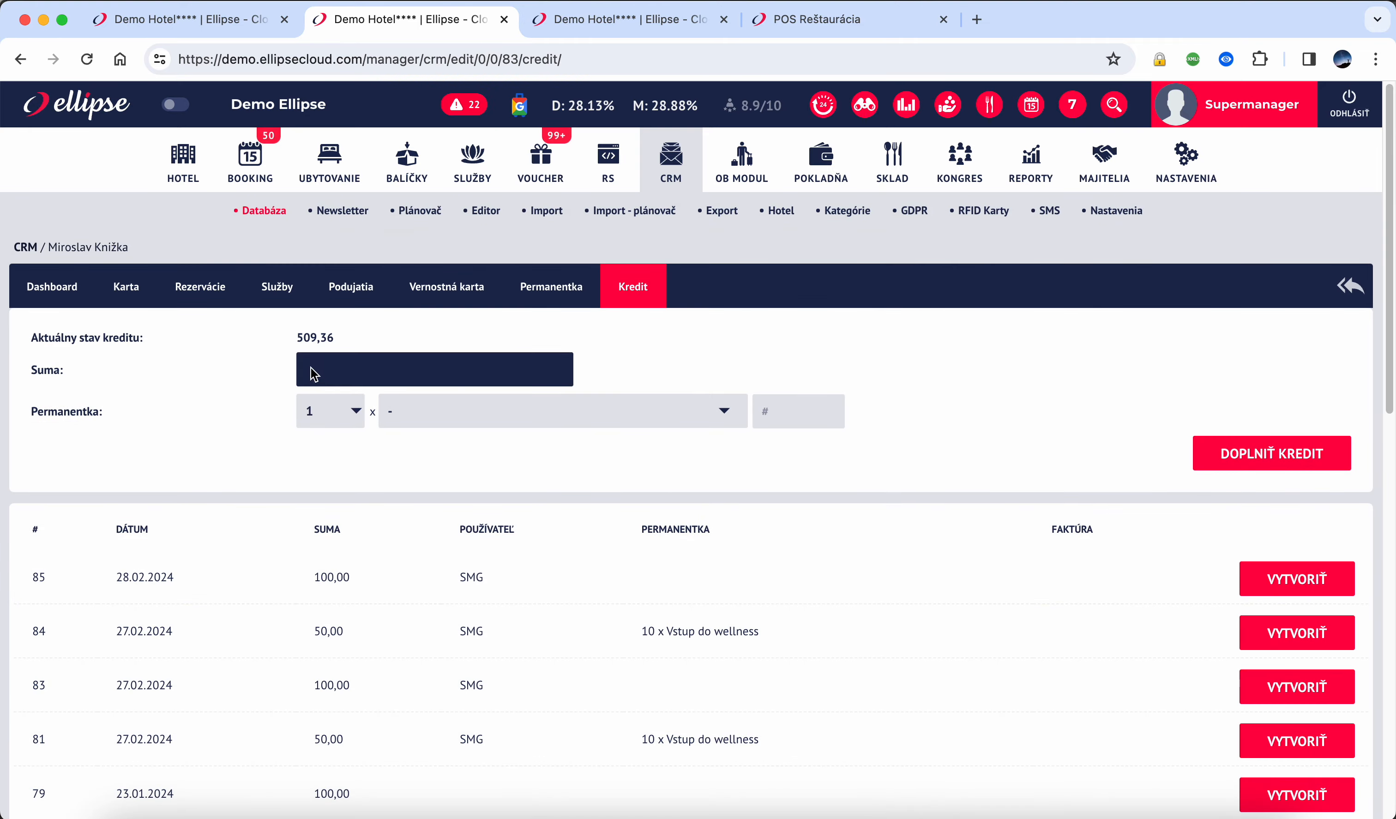
{"action": "double_click", "coordinate": [308, 338]}
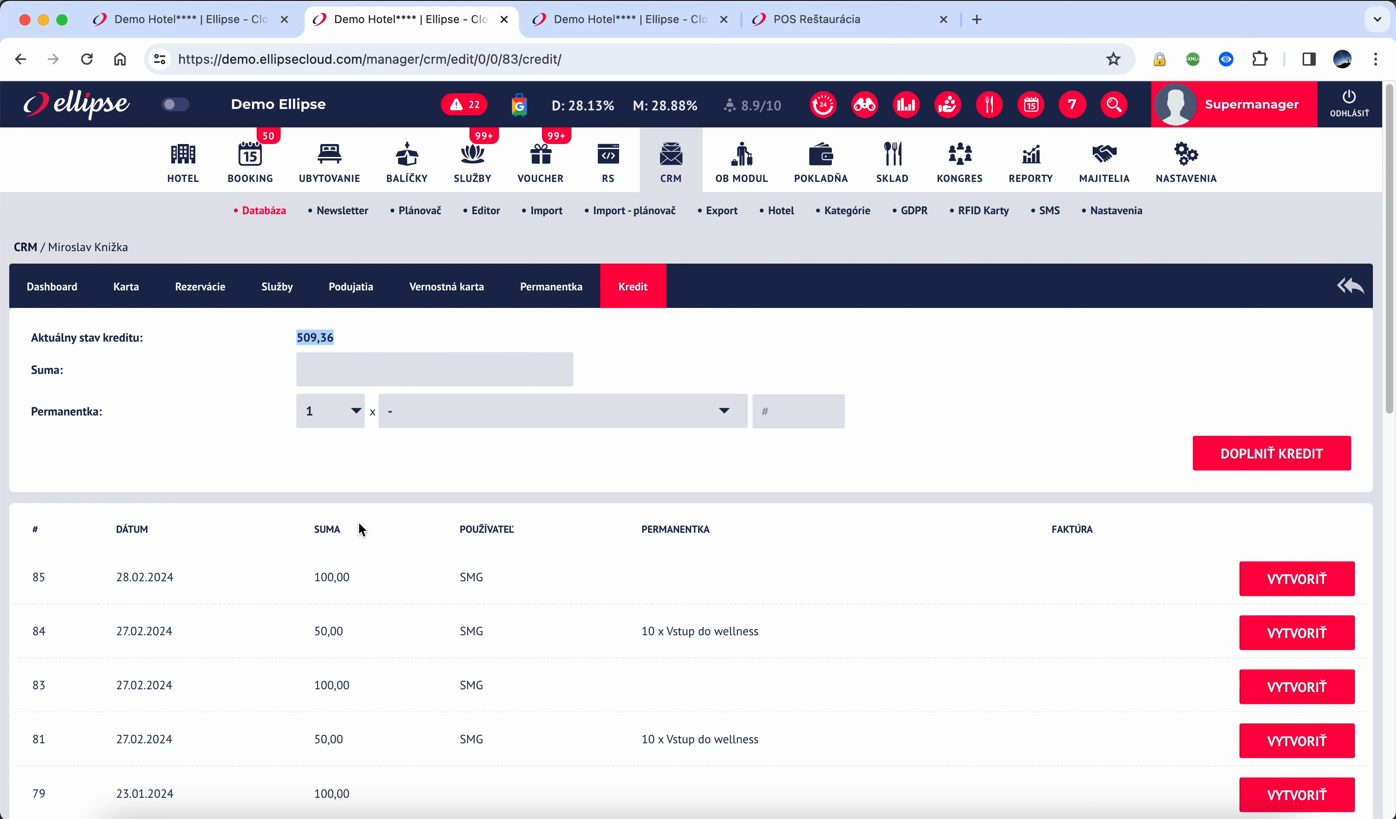
Add a permanentka of 10 x Vstup do wellness for 60 to the guest and check its record in the list
{"action": "left_click", "coordinate": [342, 383]}
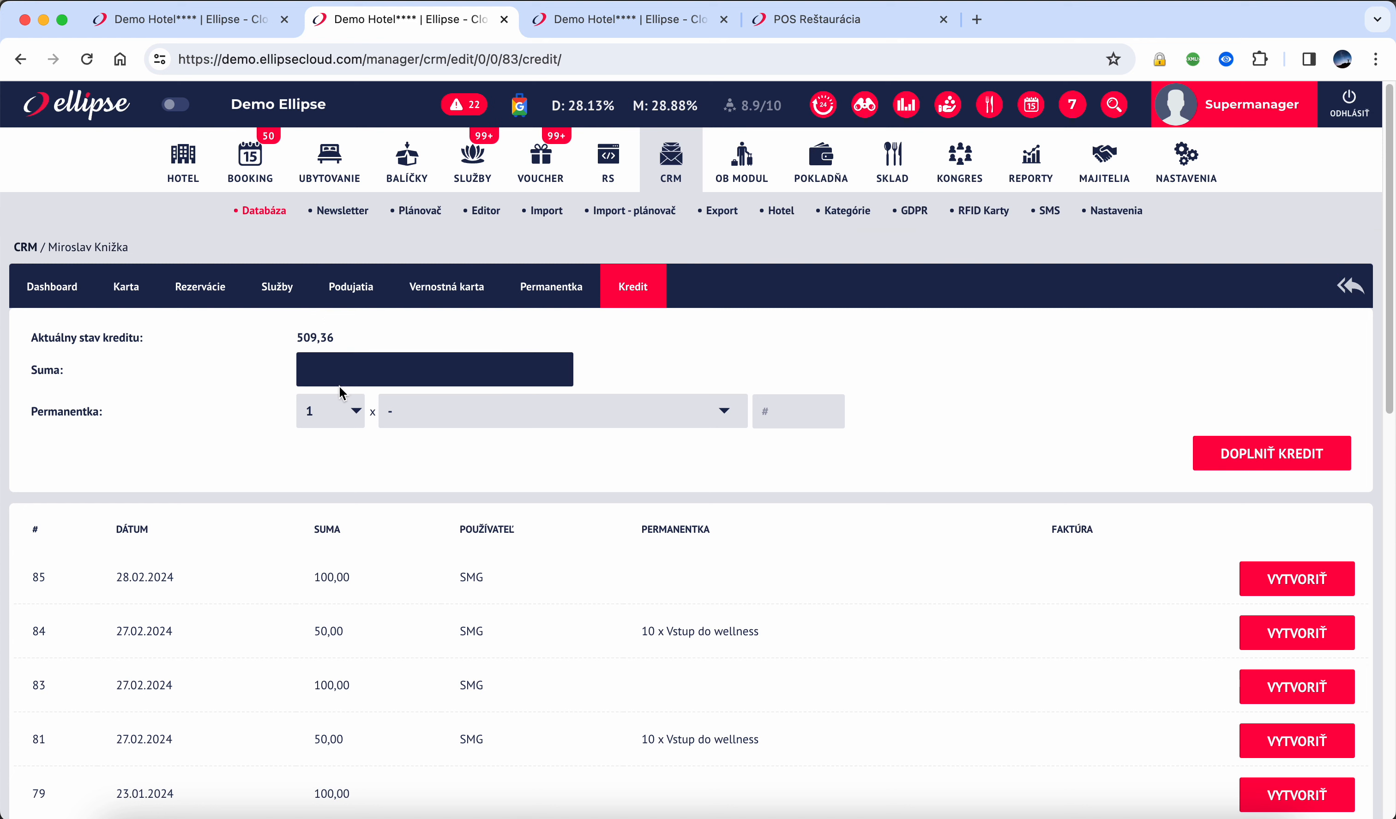
{"action": "type", "text": "60"}
{"action": "left_click", "coordinate": [320, 423]}
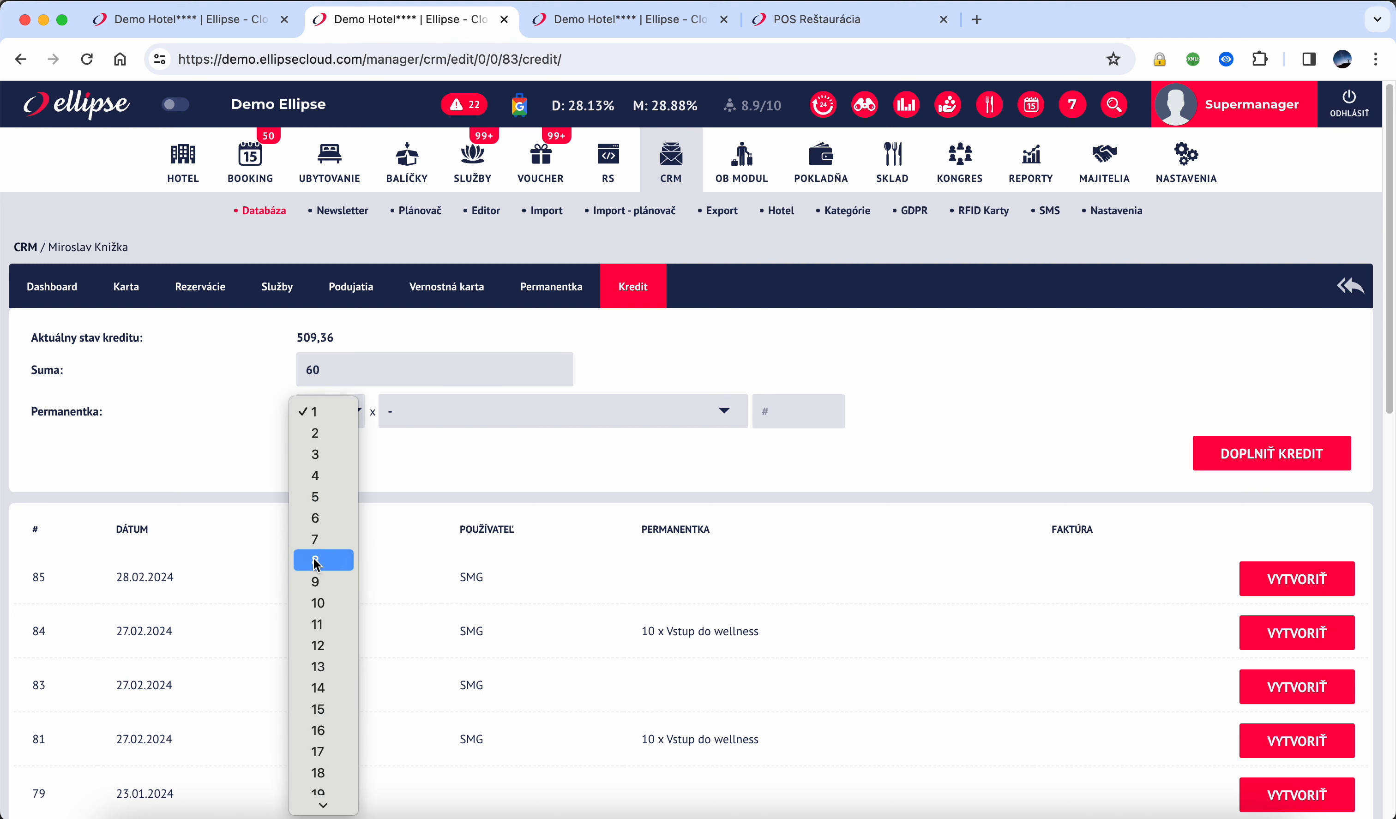
{"action": "left_click", "coordinate": [322, 600]}
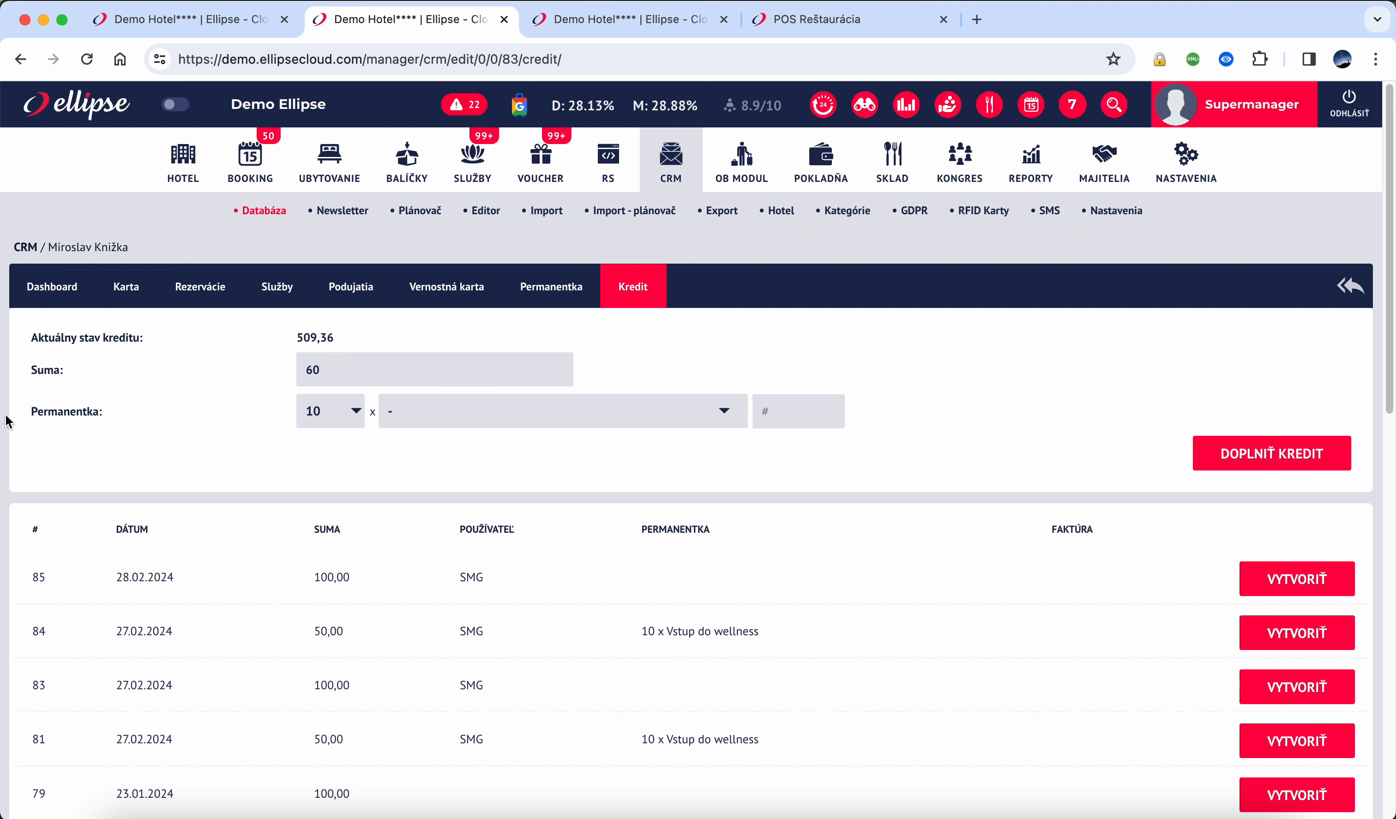
{"action": "left_click", "coordinate": [464, 415]}
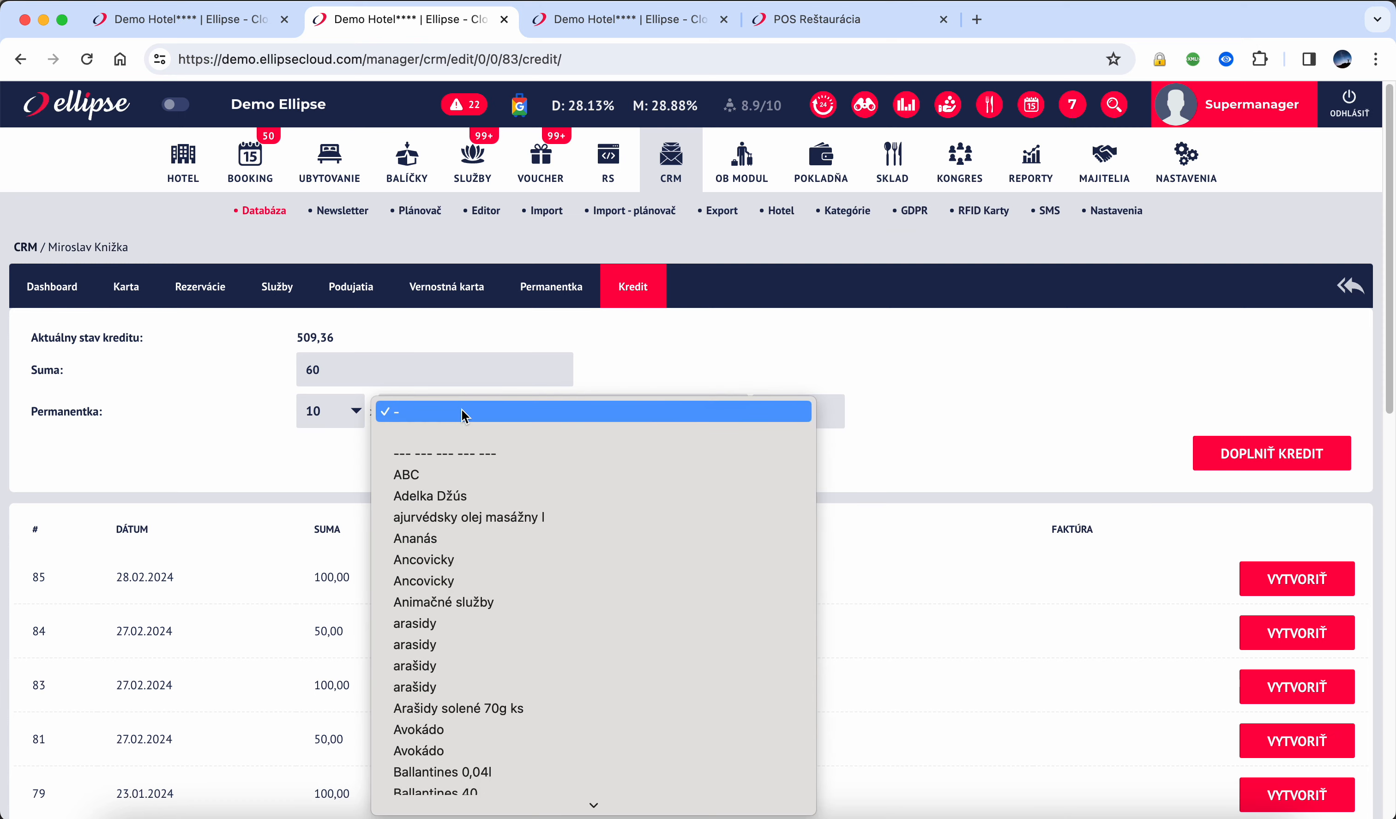
{"action": "type", "text": "vs"}
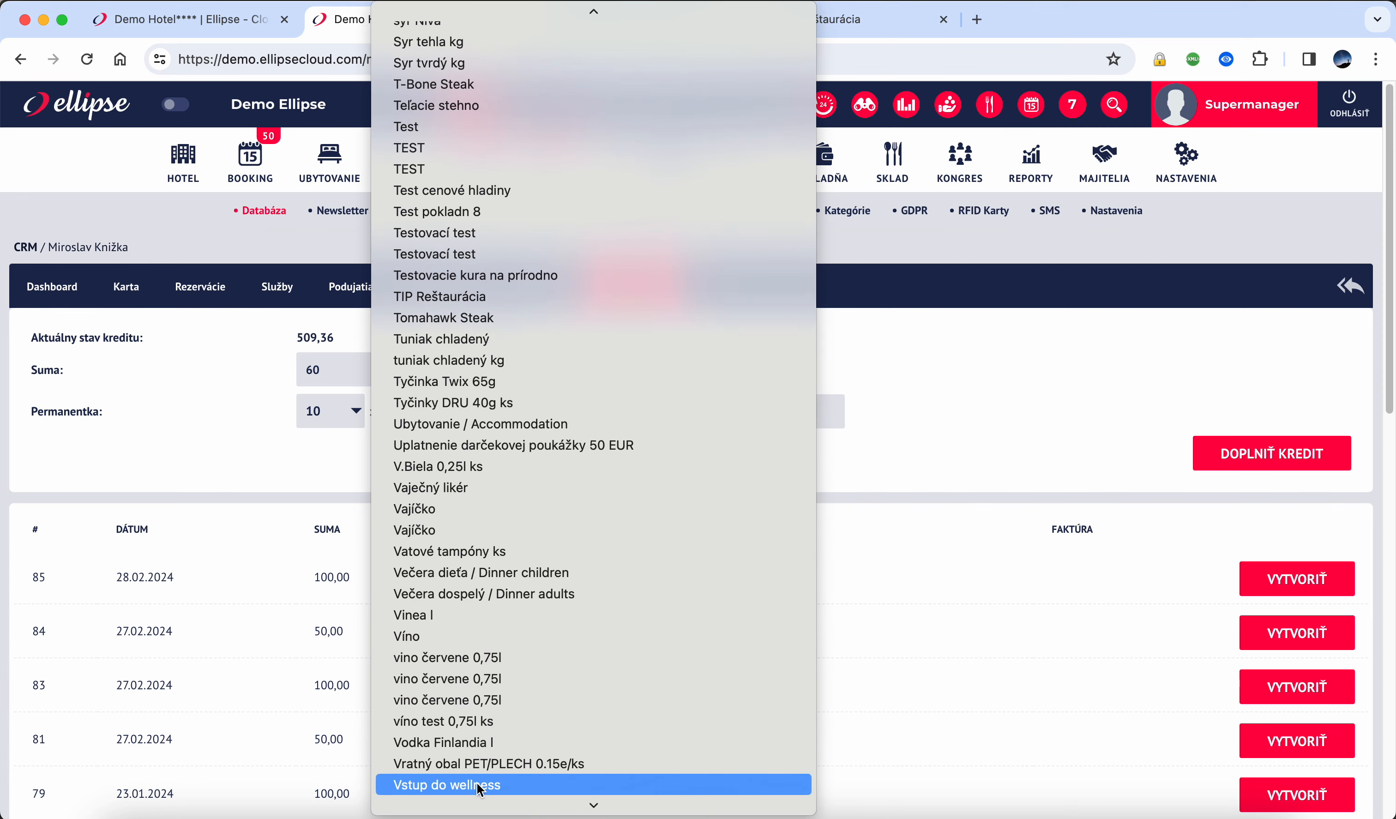
{"action": "left_click", "coordinate": [506, 785]}
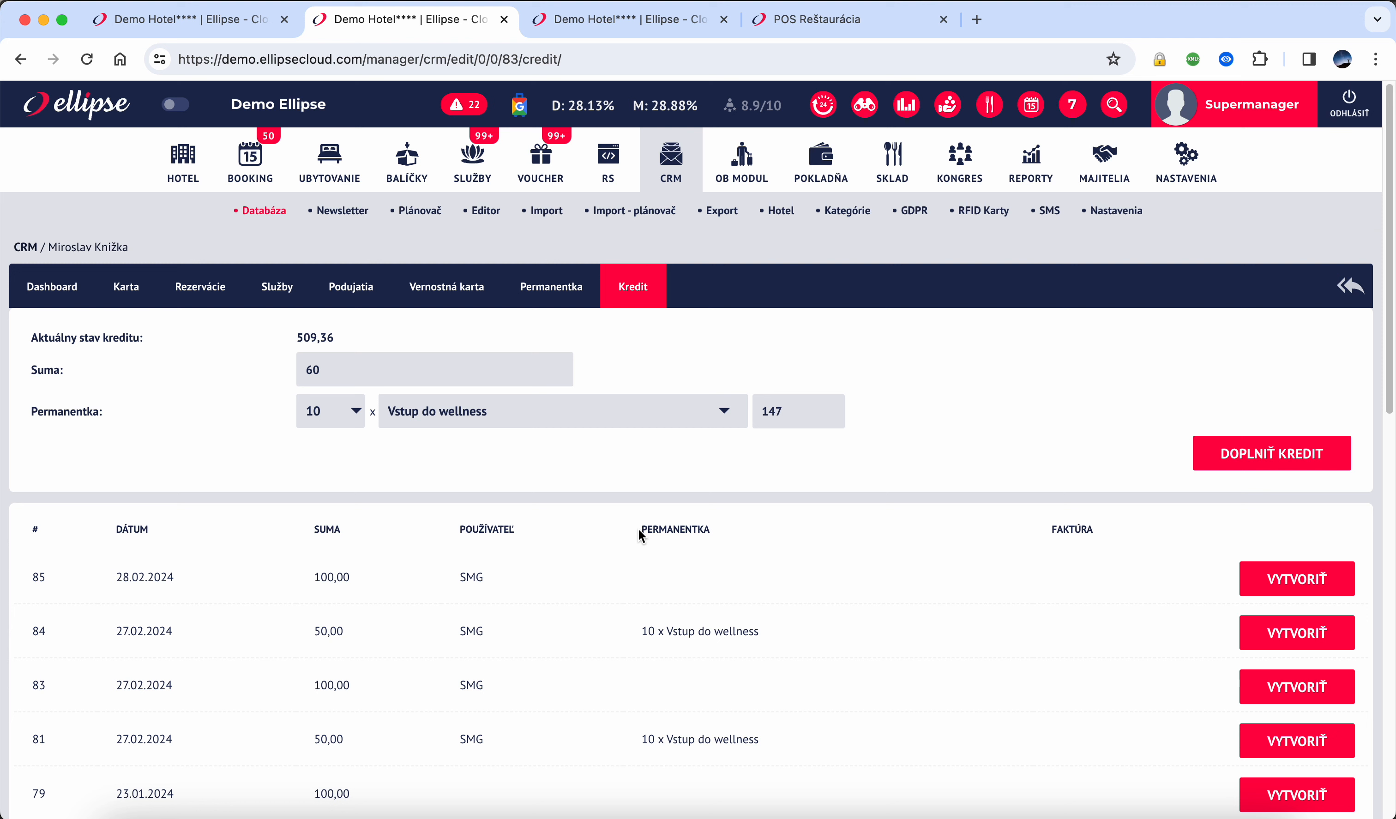
{"action": "left_click", "coordinate": [1273, 459]}
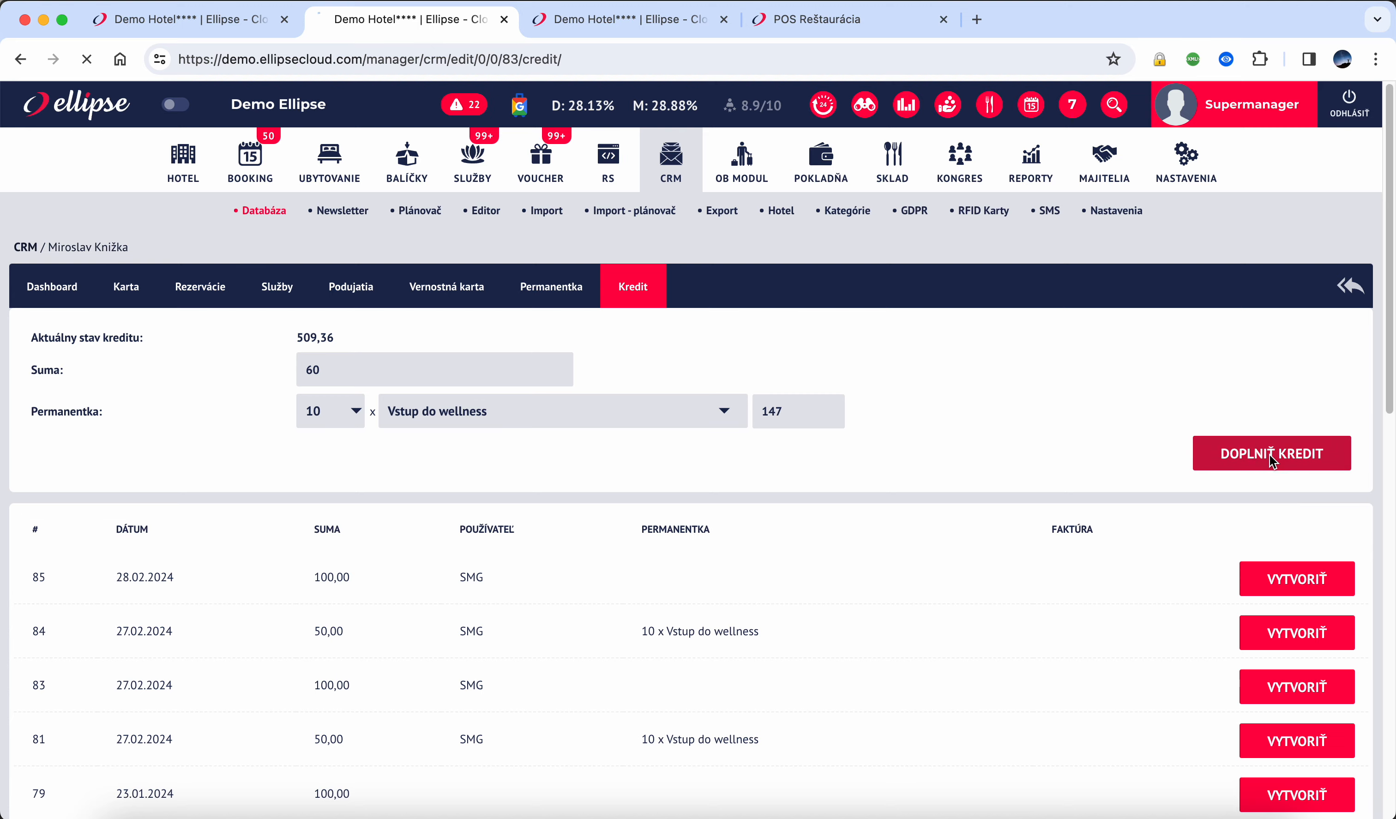
{"action": "scroll", "coordinate": [943, 474], "scroll_direction": "down", "scroll_amount": 3}
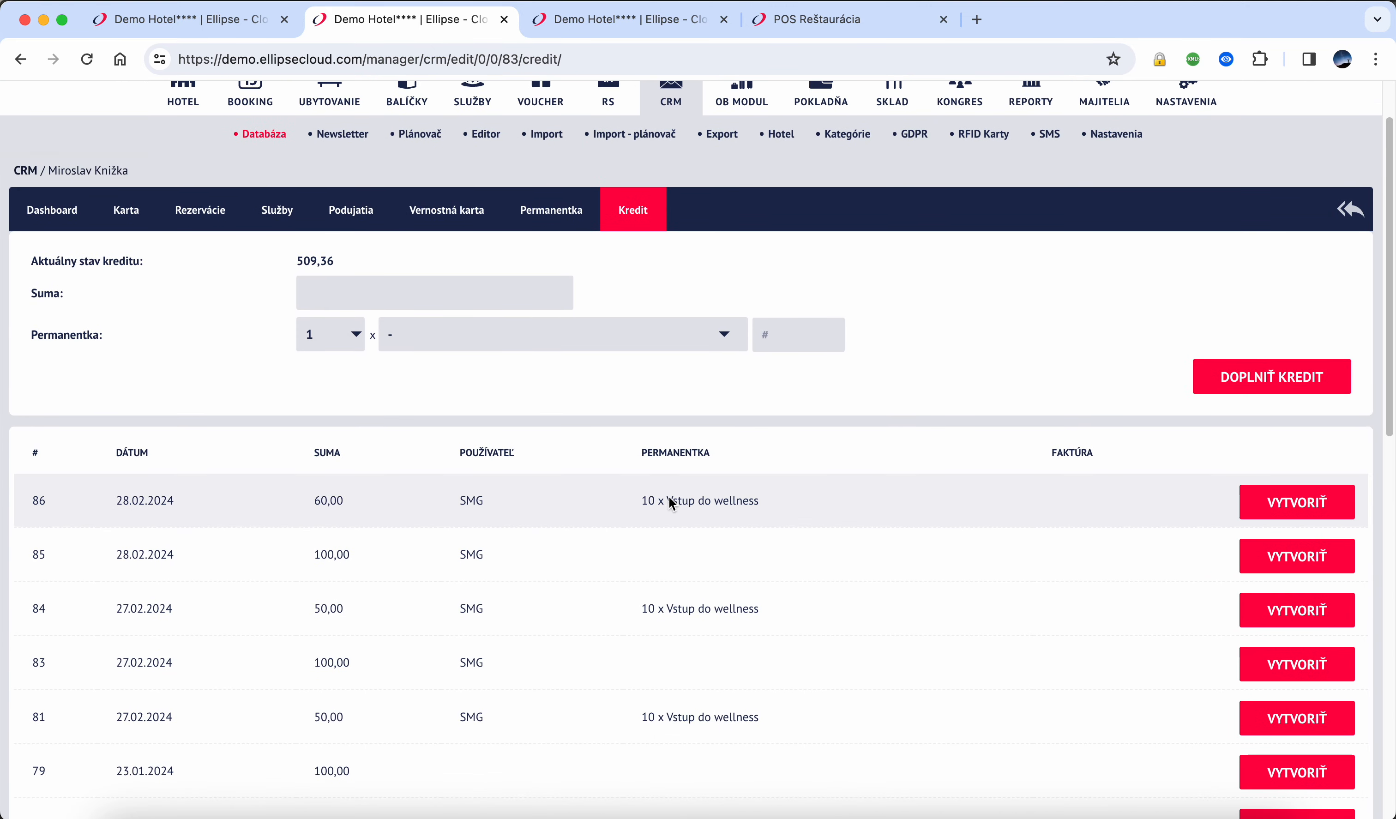
{"action": "left_click_drag", "start_coordinate": [644, 500], "coordinate": [704, 500]}
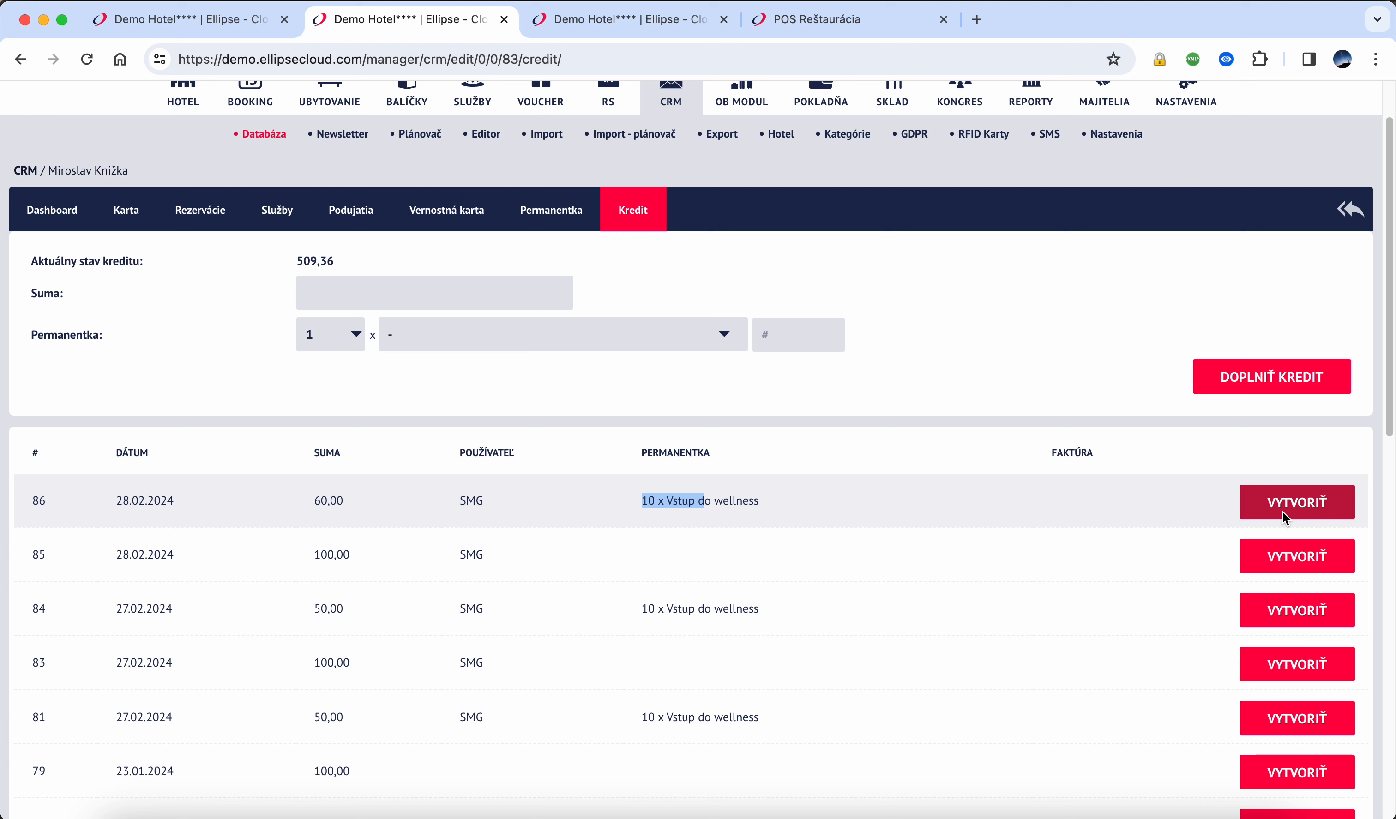
Examine the invoice types offered for the 60,00 wellness permanentka record, including Vyúčtovacia faktúra, and close the new invoice without saving
{"action": "left_click", "coordinate": [1283, 511]}
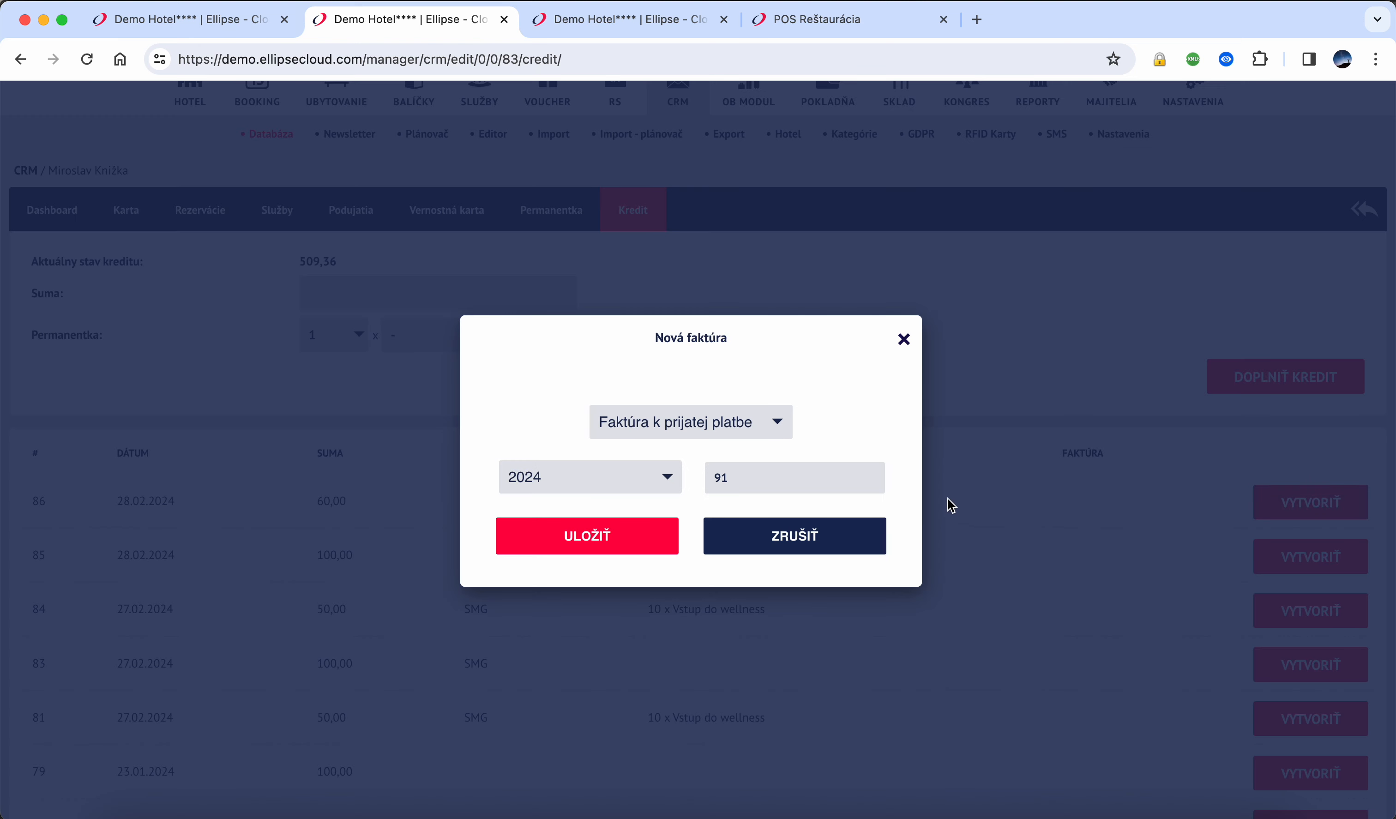
{"action": "left_click", "coordinate": [758, 420]}
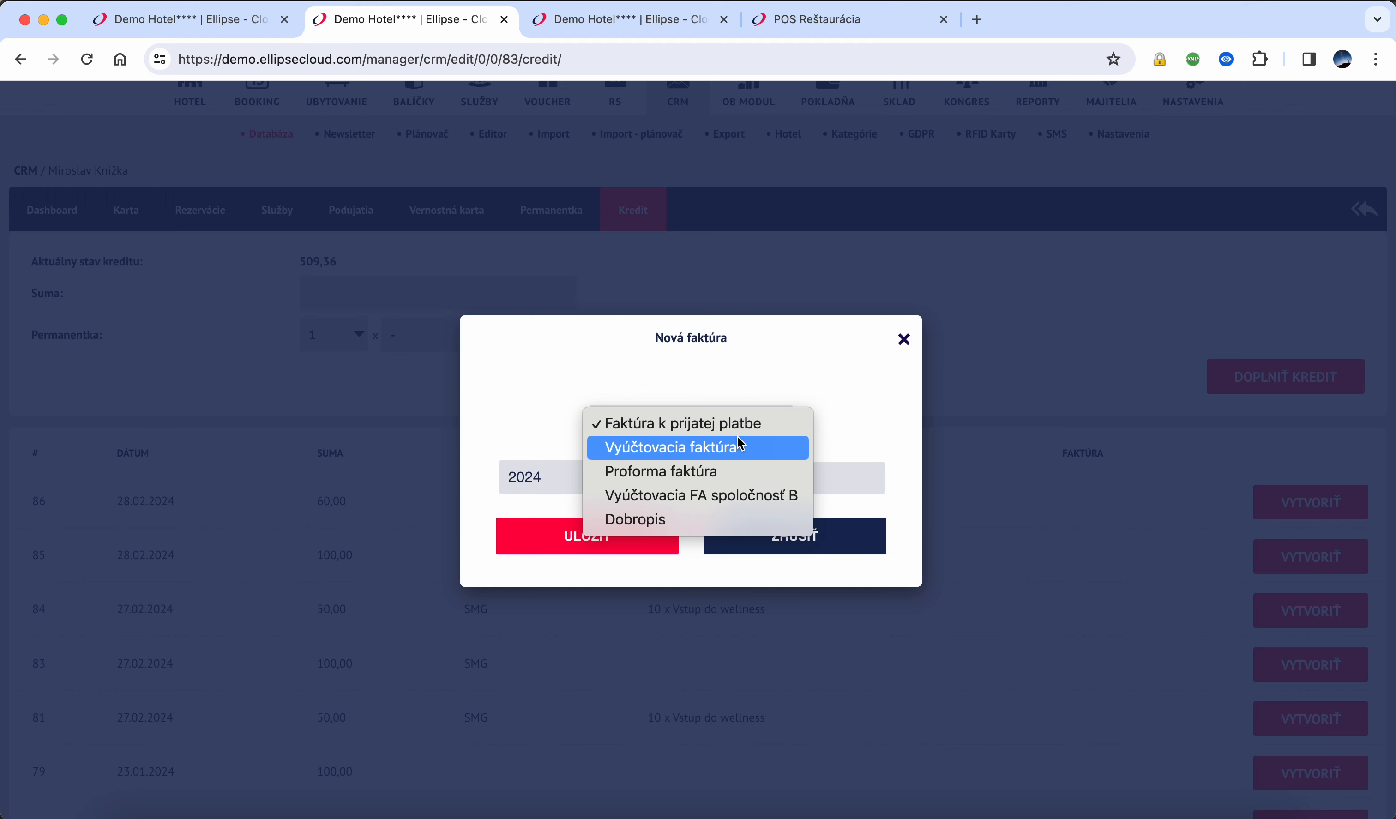
{"action": "left_click", "coordinate": [768, 365]}
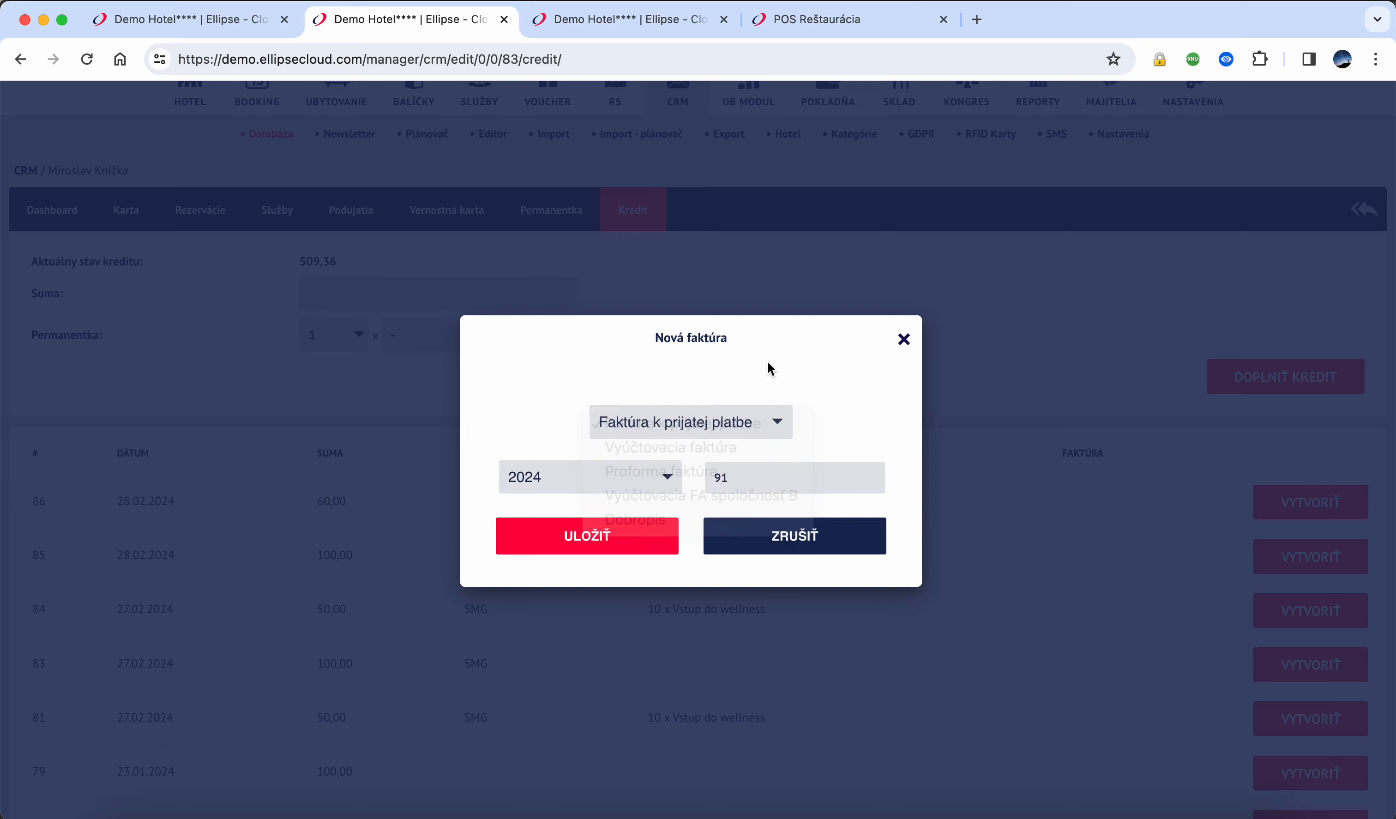
{"action": "left_click", "coordinate": [903, 340]}
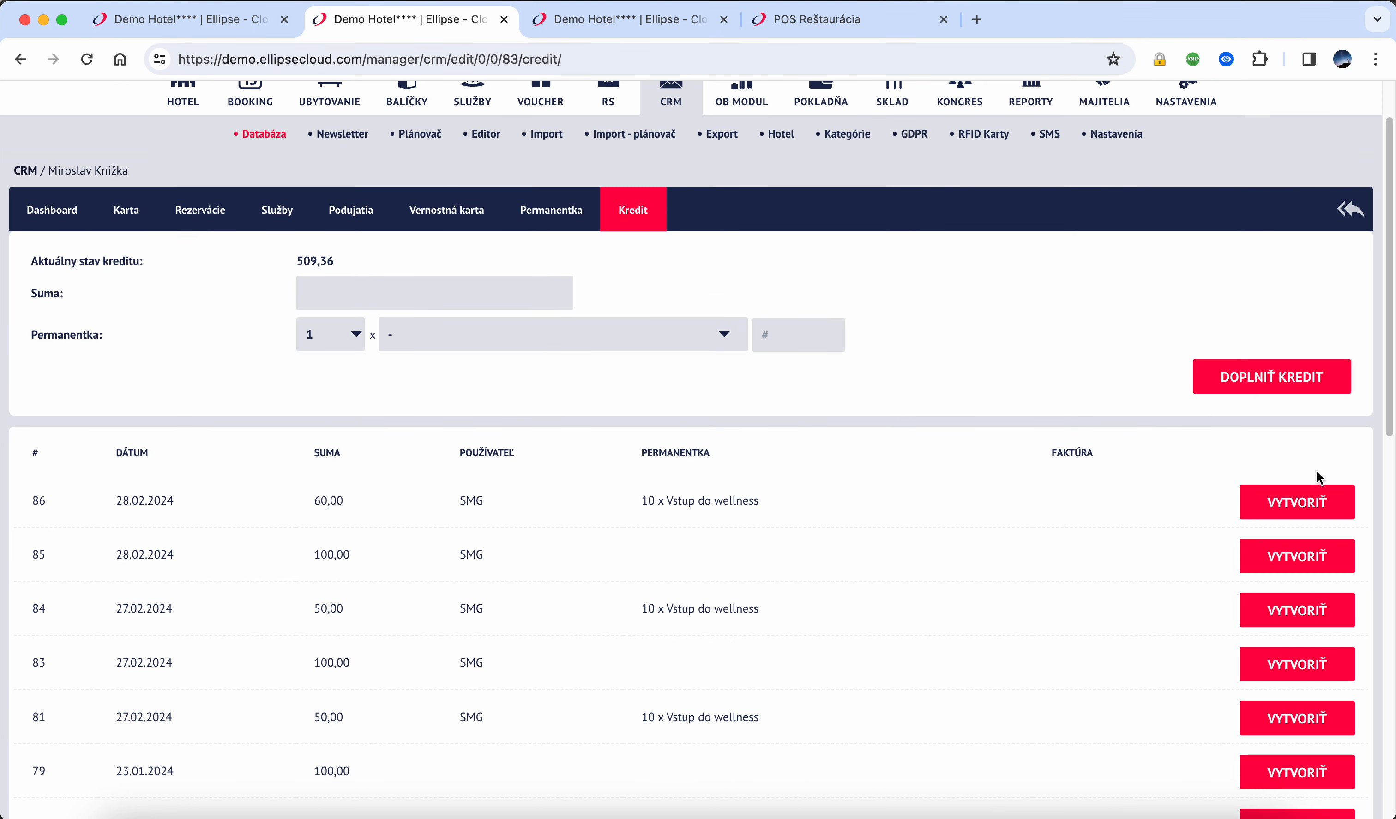
{"action": "left_click", "coordinate": [1318, 493]}
{"action": "left_click", "coordinate": [741, 427]}
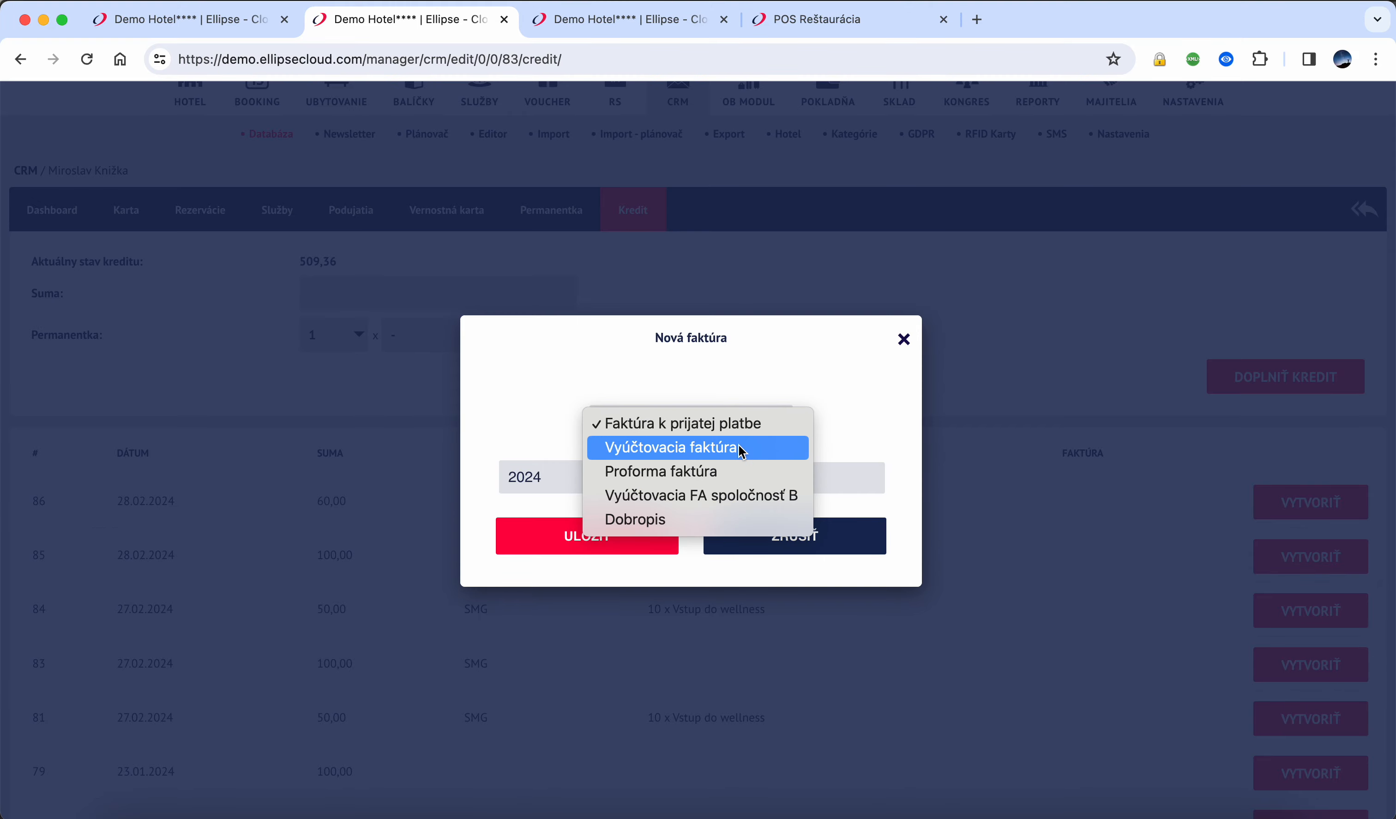
{"action": "left_click", "coordinate": [752, 427]}
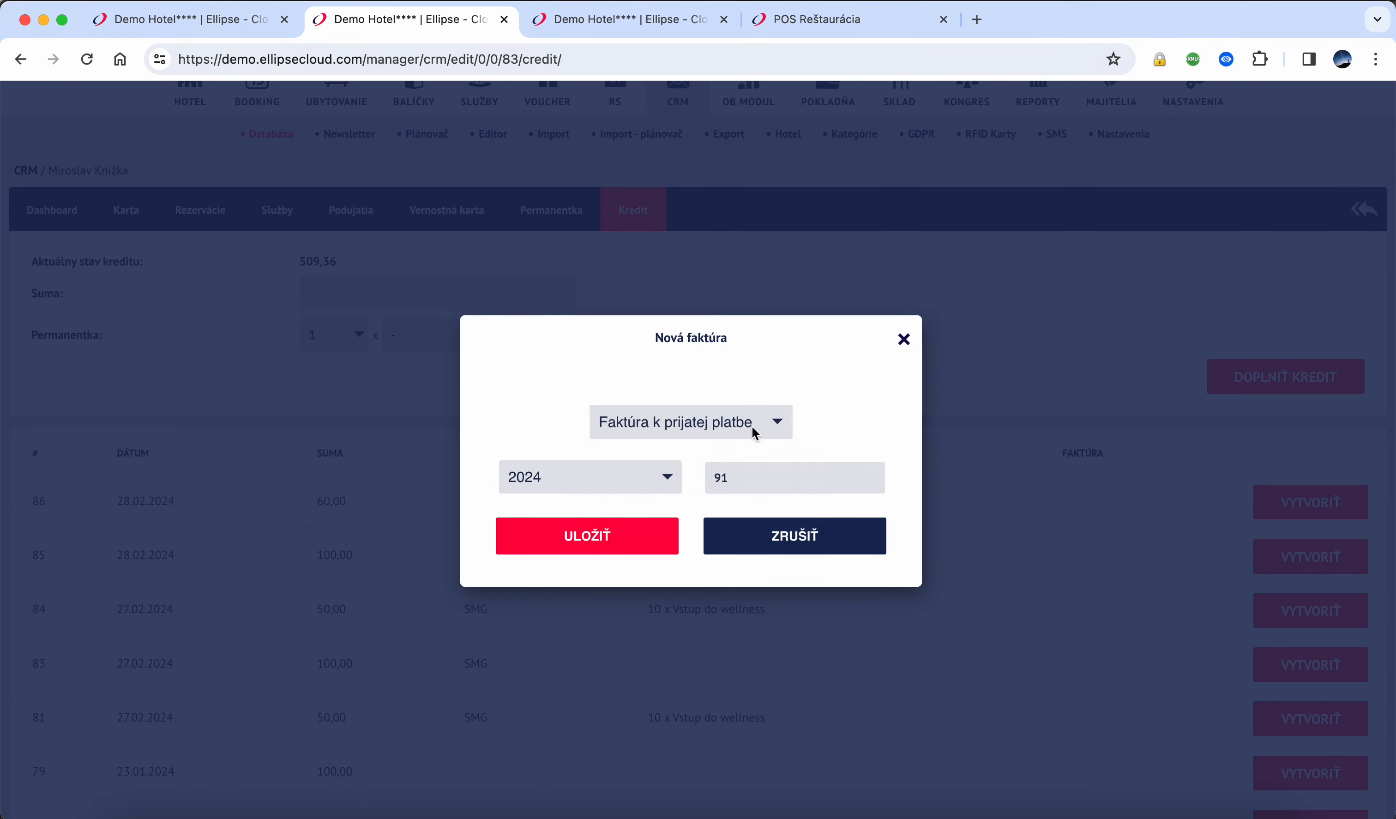
{"action": "left_click", "coordinate": [710, 428]}
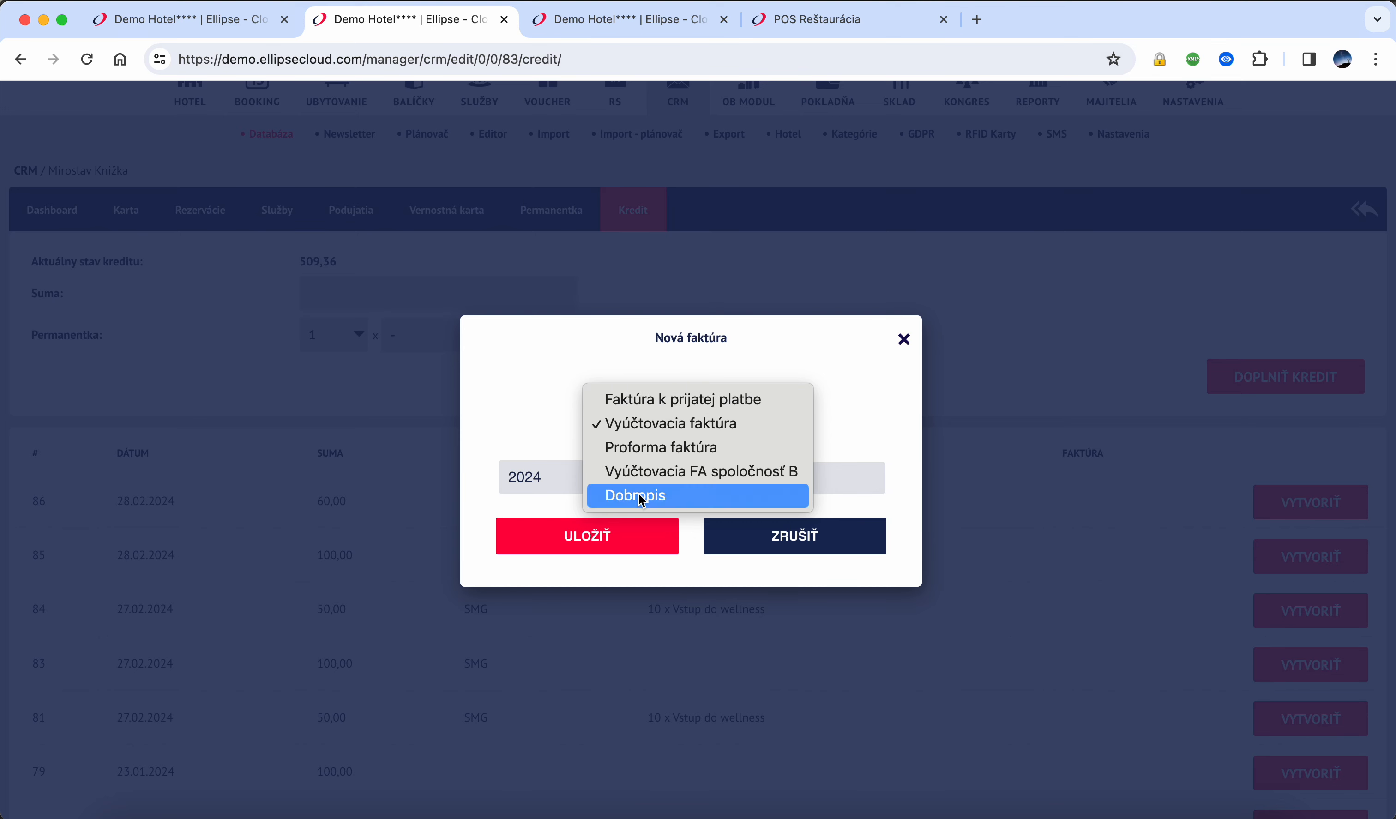
{"action": "left_click", "coordinate": [701, 423]}
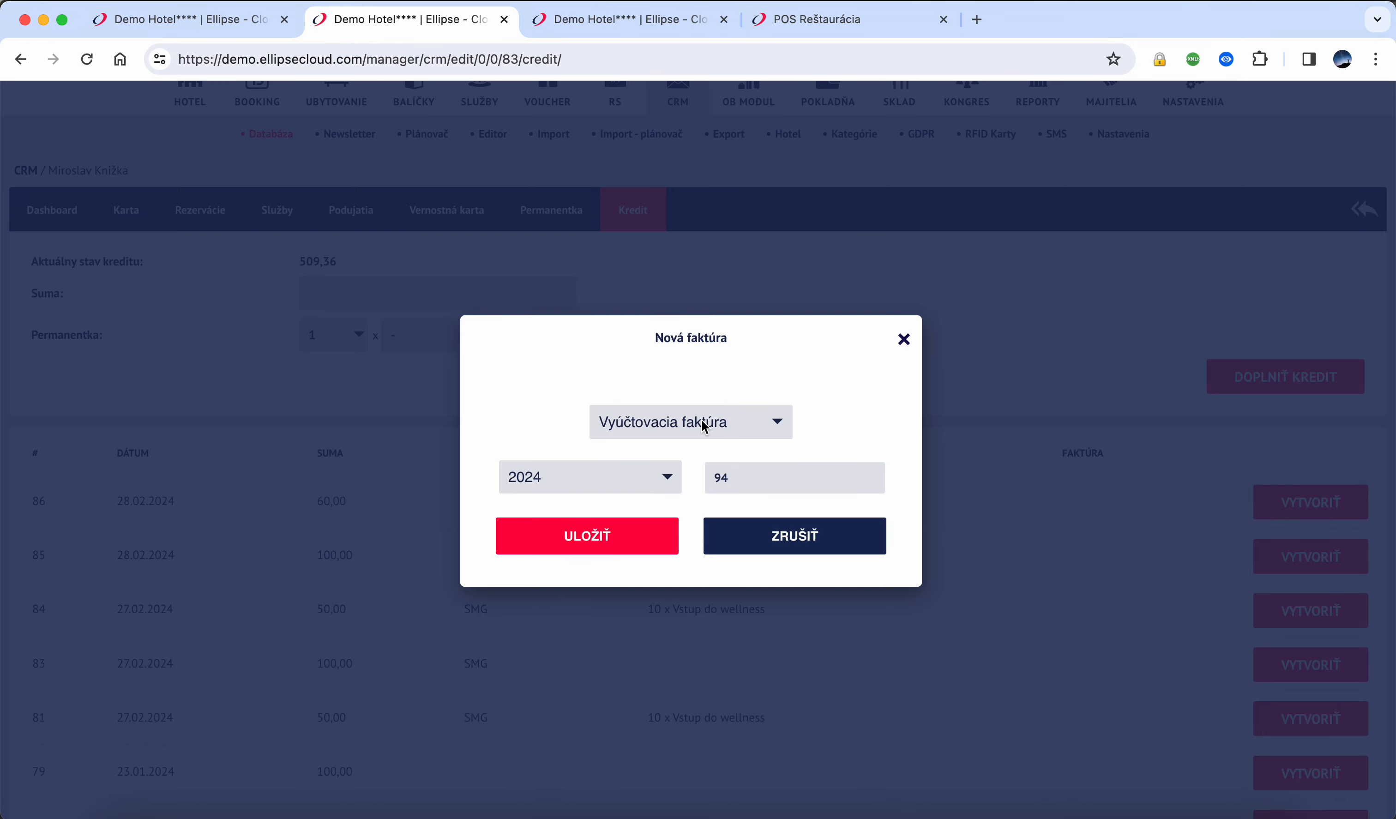
{"action": "left_click", "coordinate": [780, 545]}
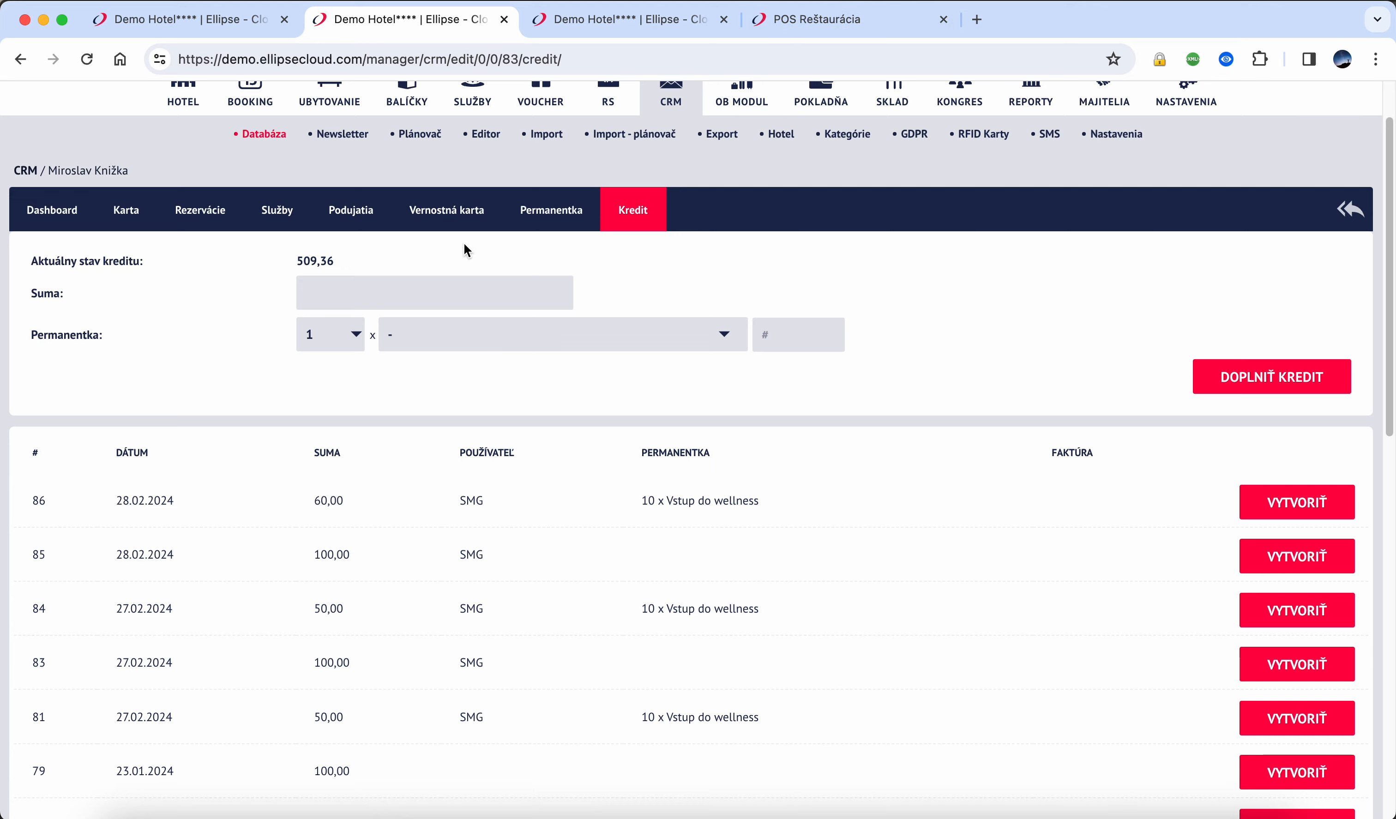
Check the newly assigned card's public ID and activation status among the guest's loyalty cards
{"action": "left_click", "coordinate": [446, 212]}
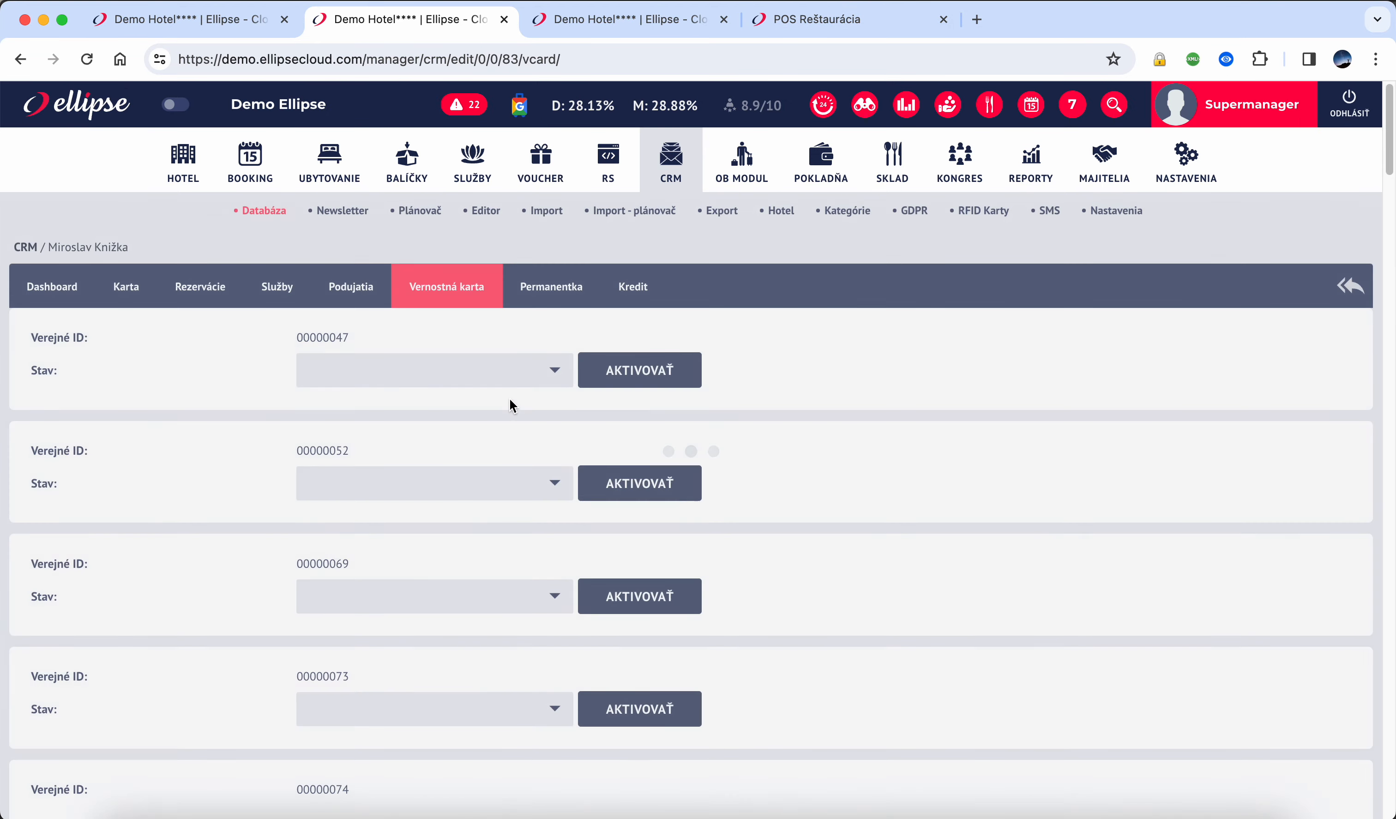
{"action": "scroll", "coordinate": [509, 400], "scroll_direction": "down", "scroll_amount": 5}
{"action": "left_click_drag", "start_coordinate": [319, 562], "coordinate": [350, 561]}
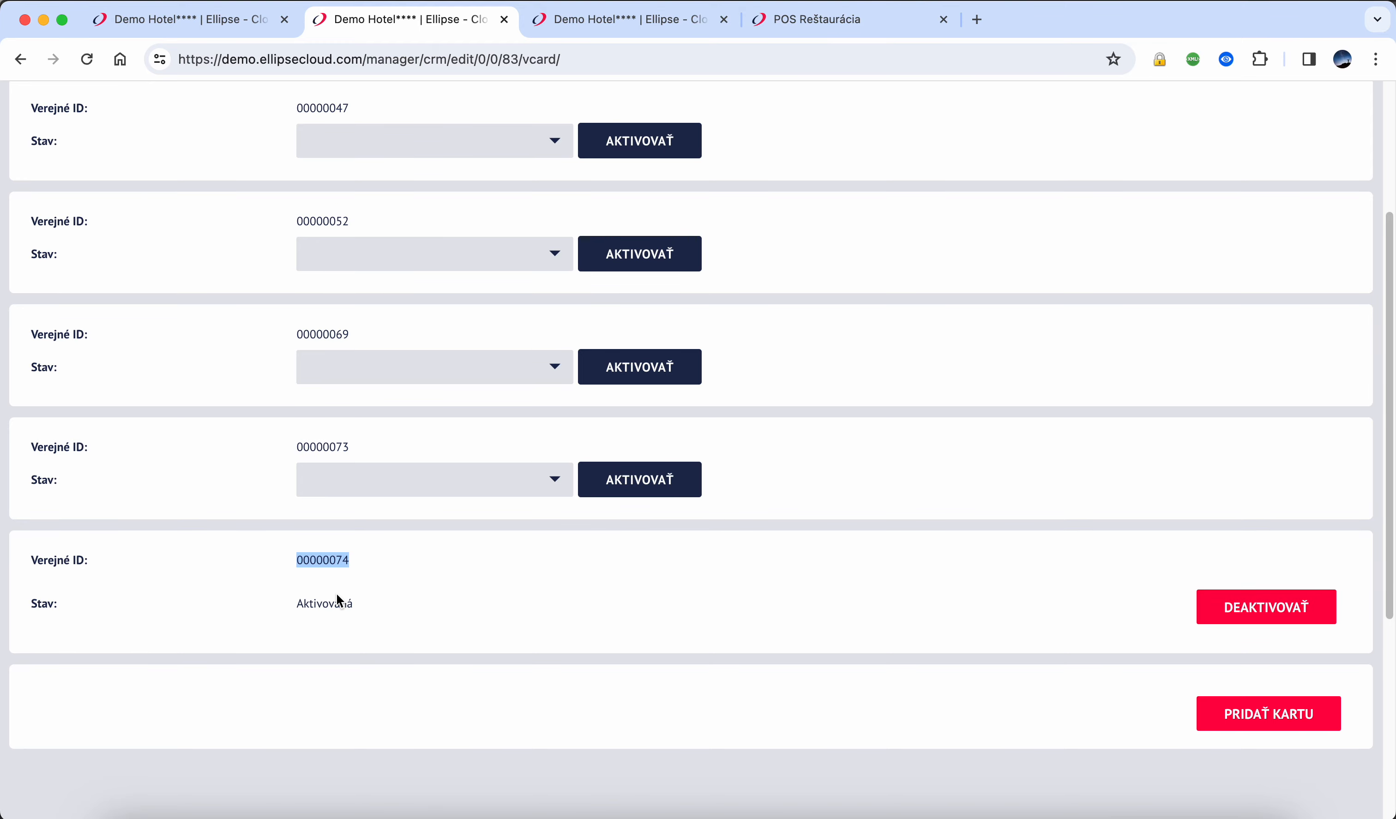
{"action": "scroll", "coordinate": [337, 597], "scroll_direction": "up", "scroll_amount": 5}
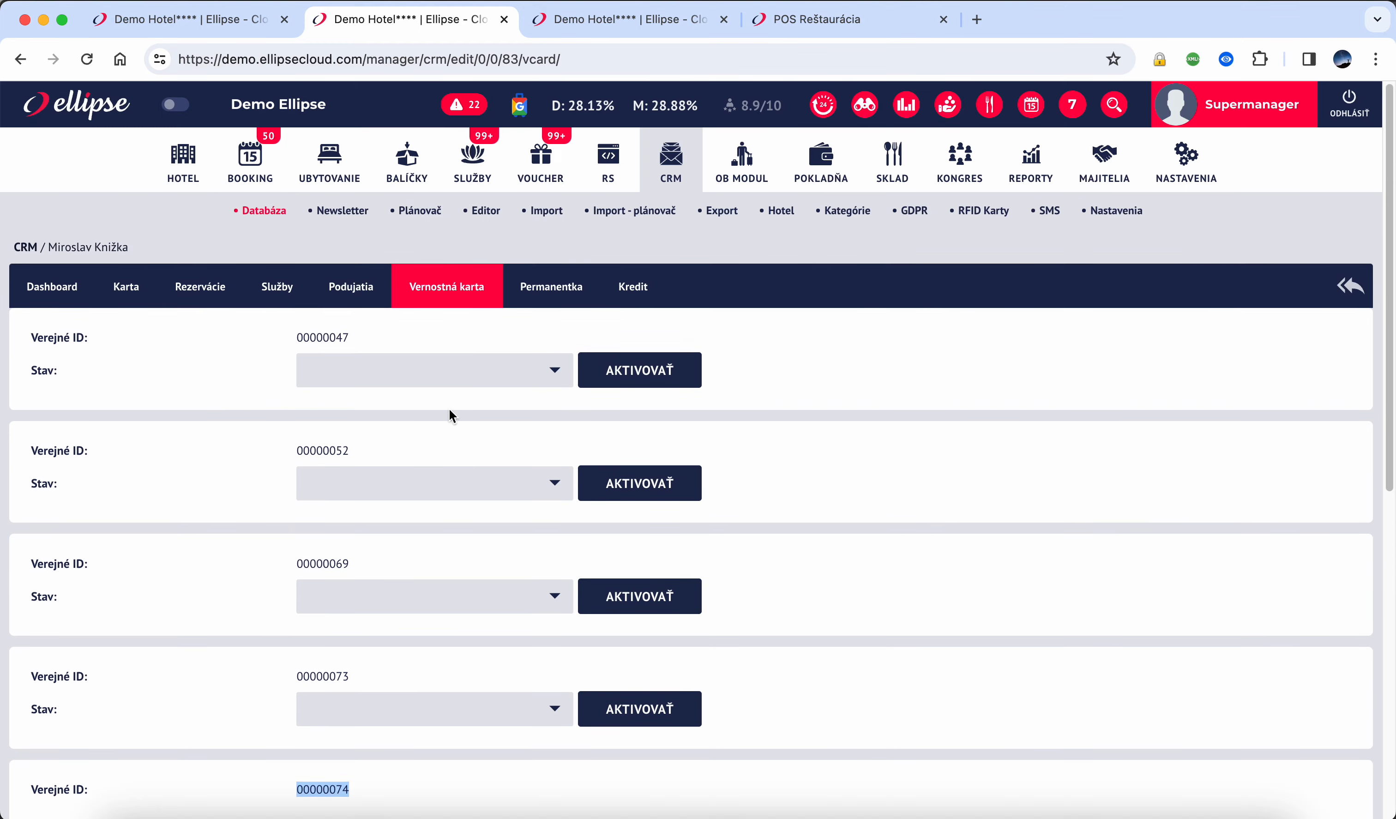
Switch to the restaurant POS, add one more Pol. slepačí vývar to the table 3 bill and load the loyalty card for credit payment
{"action": "left_click", "coordinate": [832, 18]}
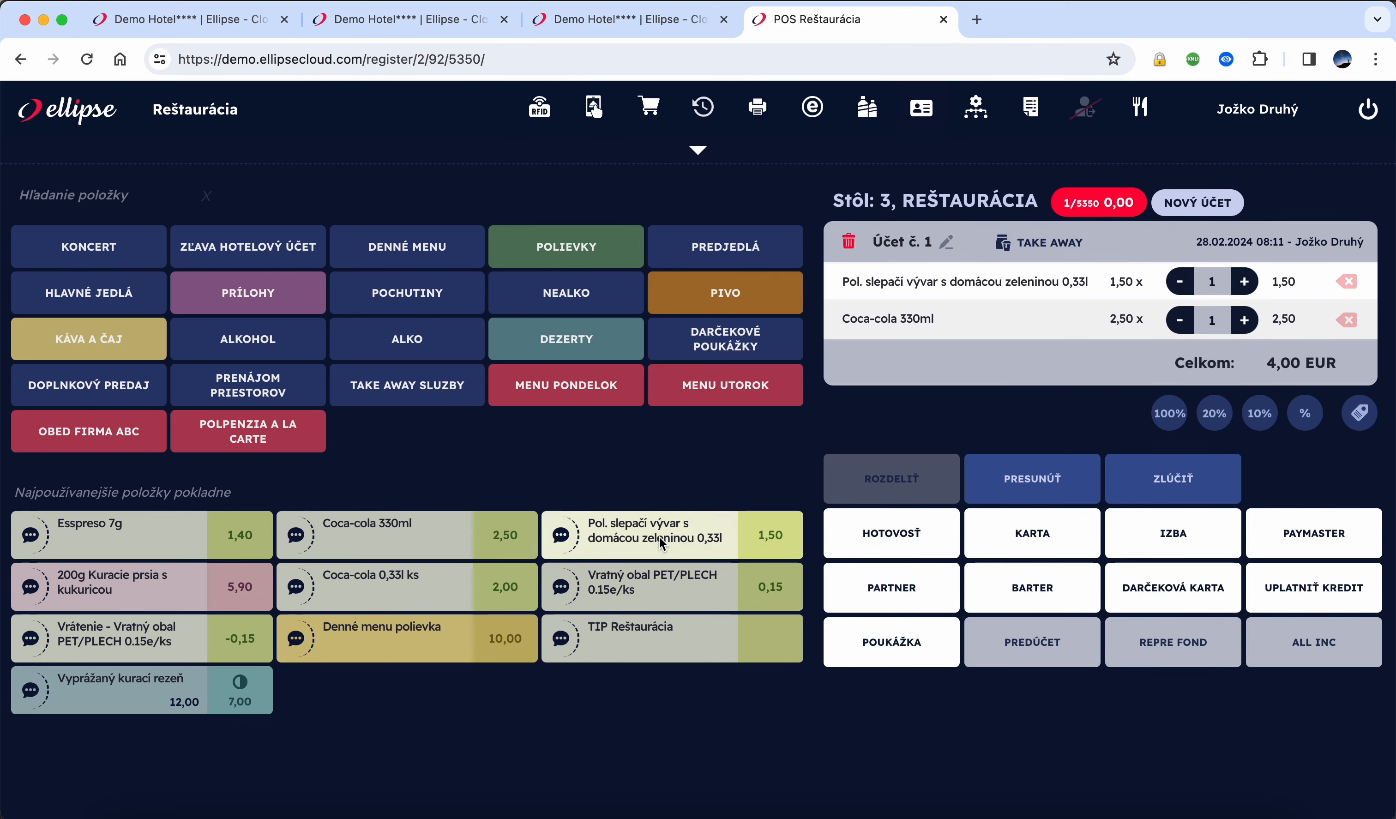
{"action": "left_click", "coordinate": [713, 562]}
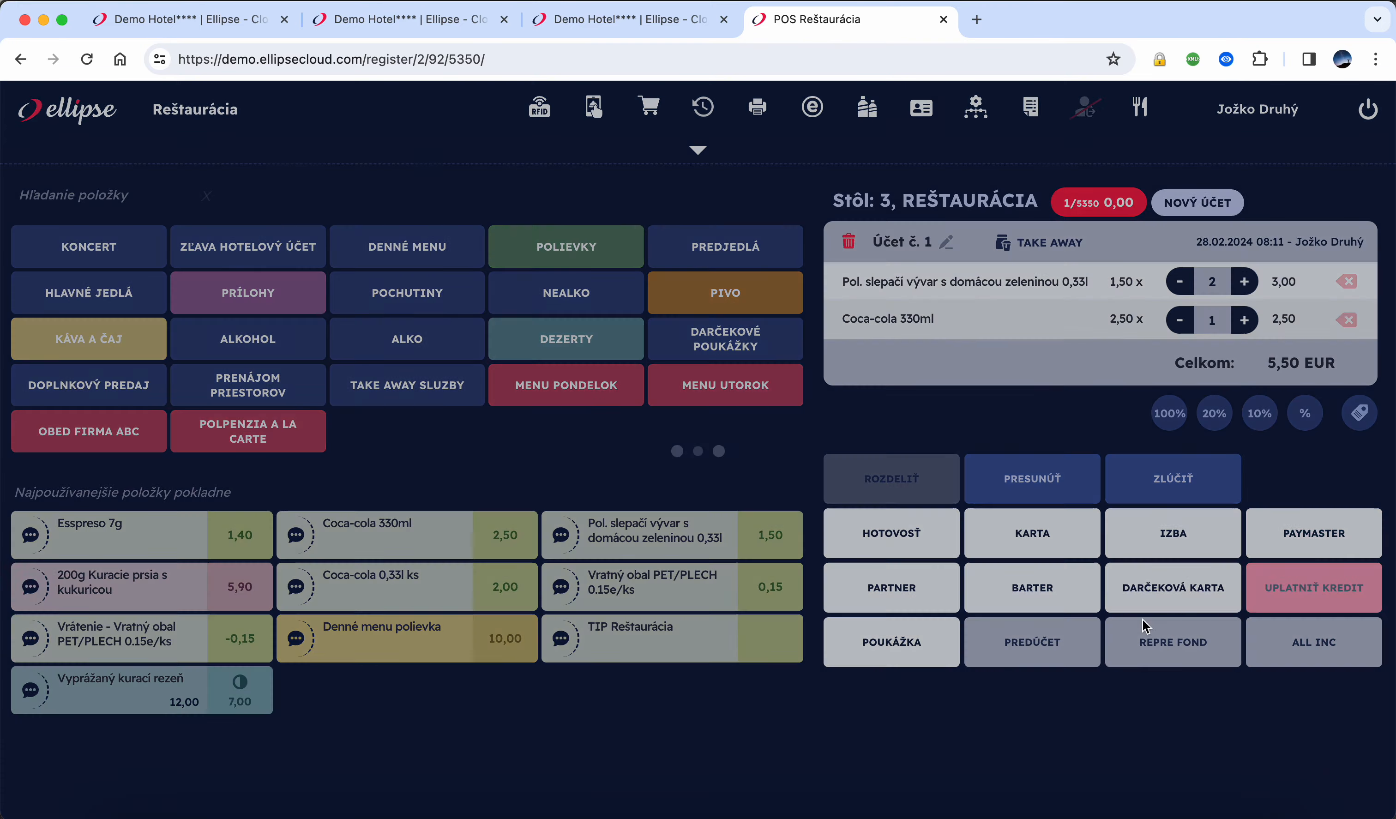
{"action": "left_click", "coordinate": [1145, 626]}
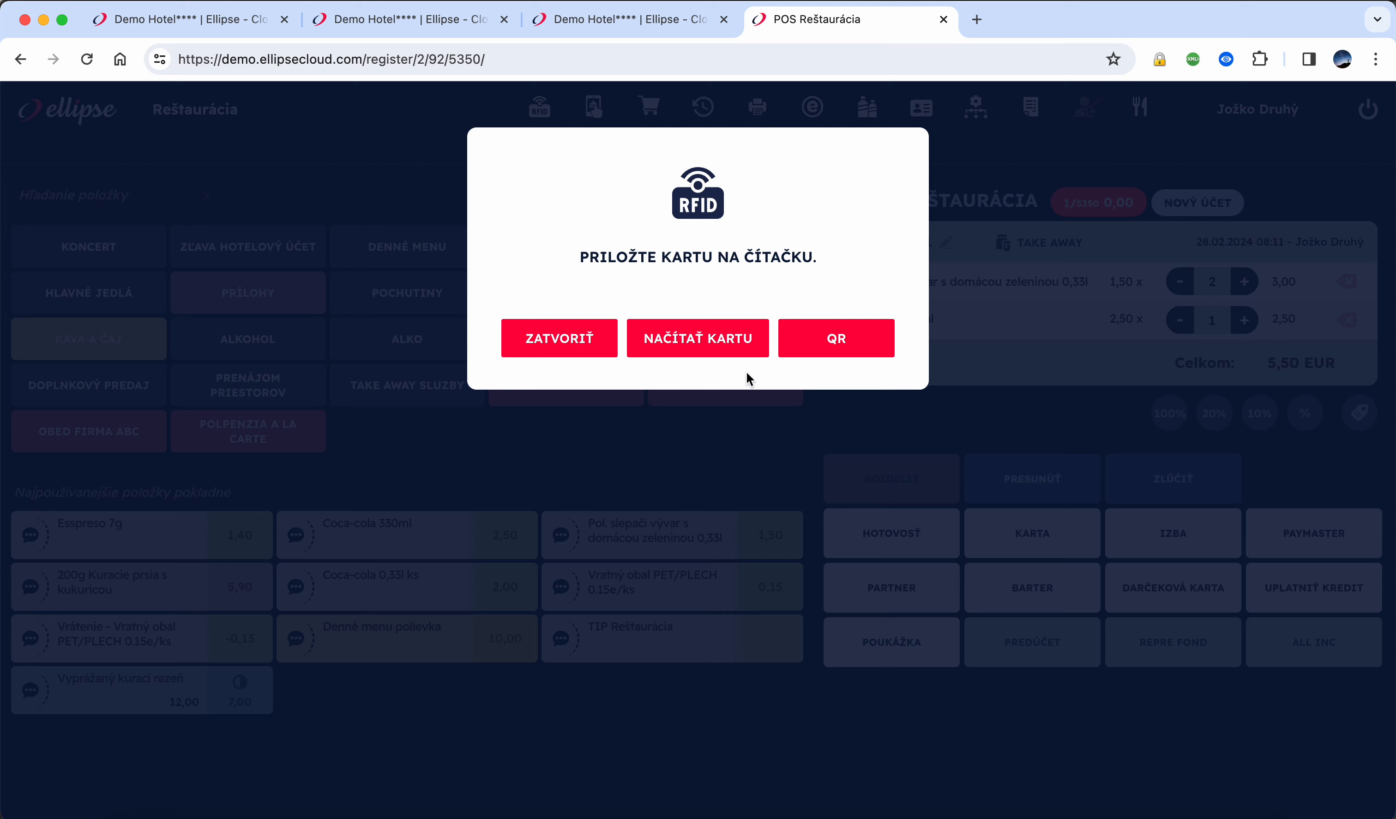
{"action": "left_click", "coordinate": [731, 347]}
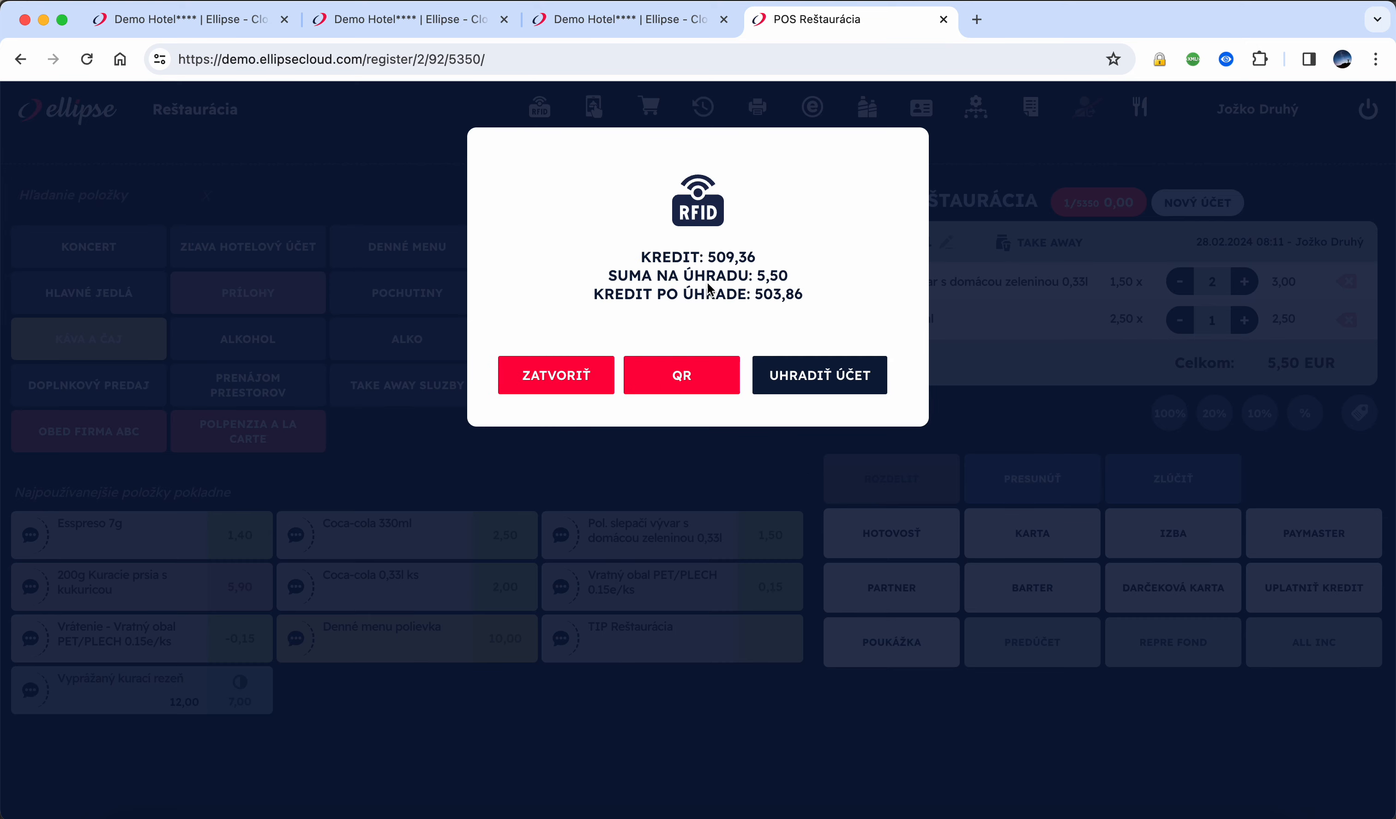
Check the card's credit, the amount due and the credit remaining after payment
{"action": "left_click_drag", "start_coordinate": [652, 257], "coordinate": [786, 258]}
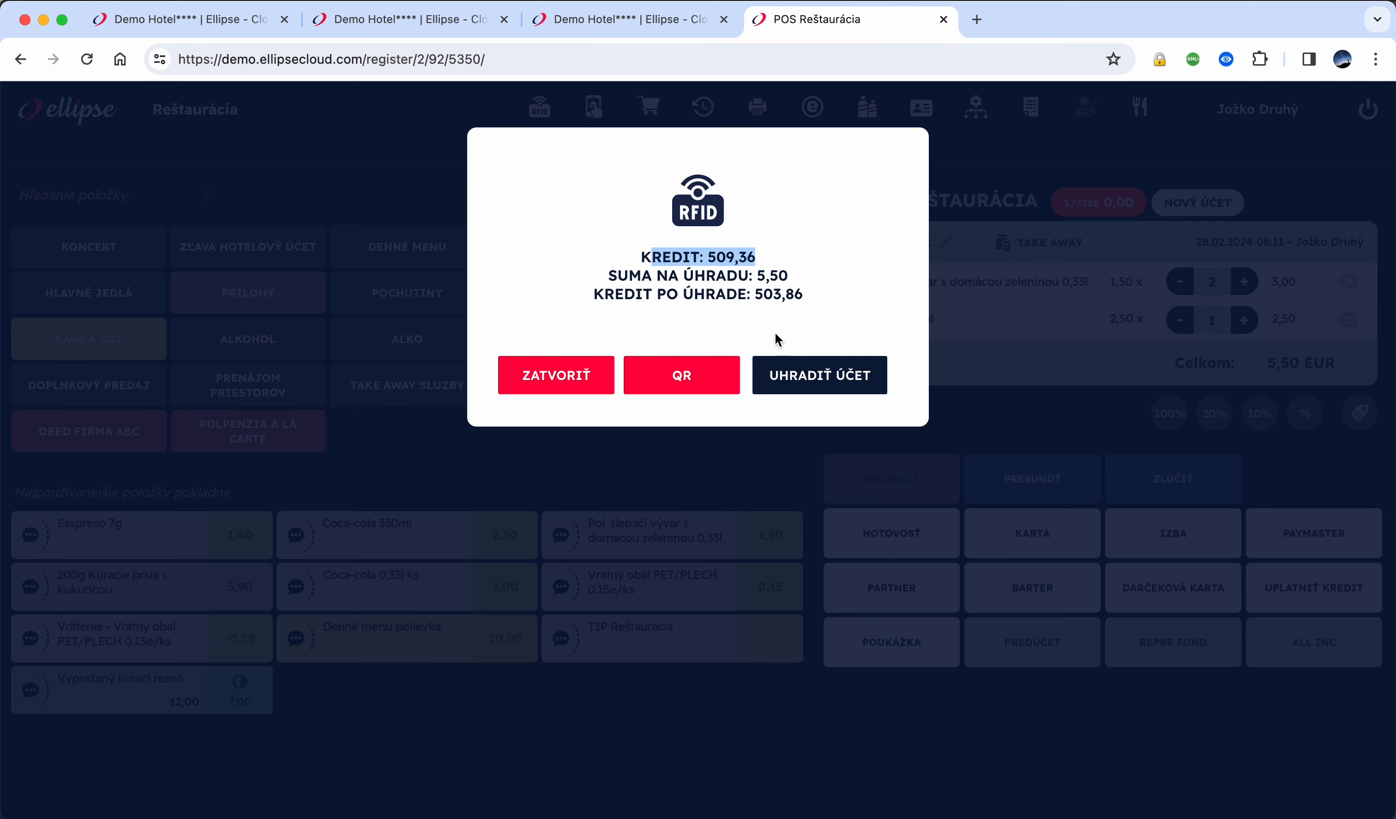
{"action": "left_click", "coordinate": [732, 276]}
{"action": "left_click_drag", "start_coordinate": [618, 276], "coordinate": [795, 276]}
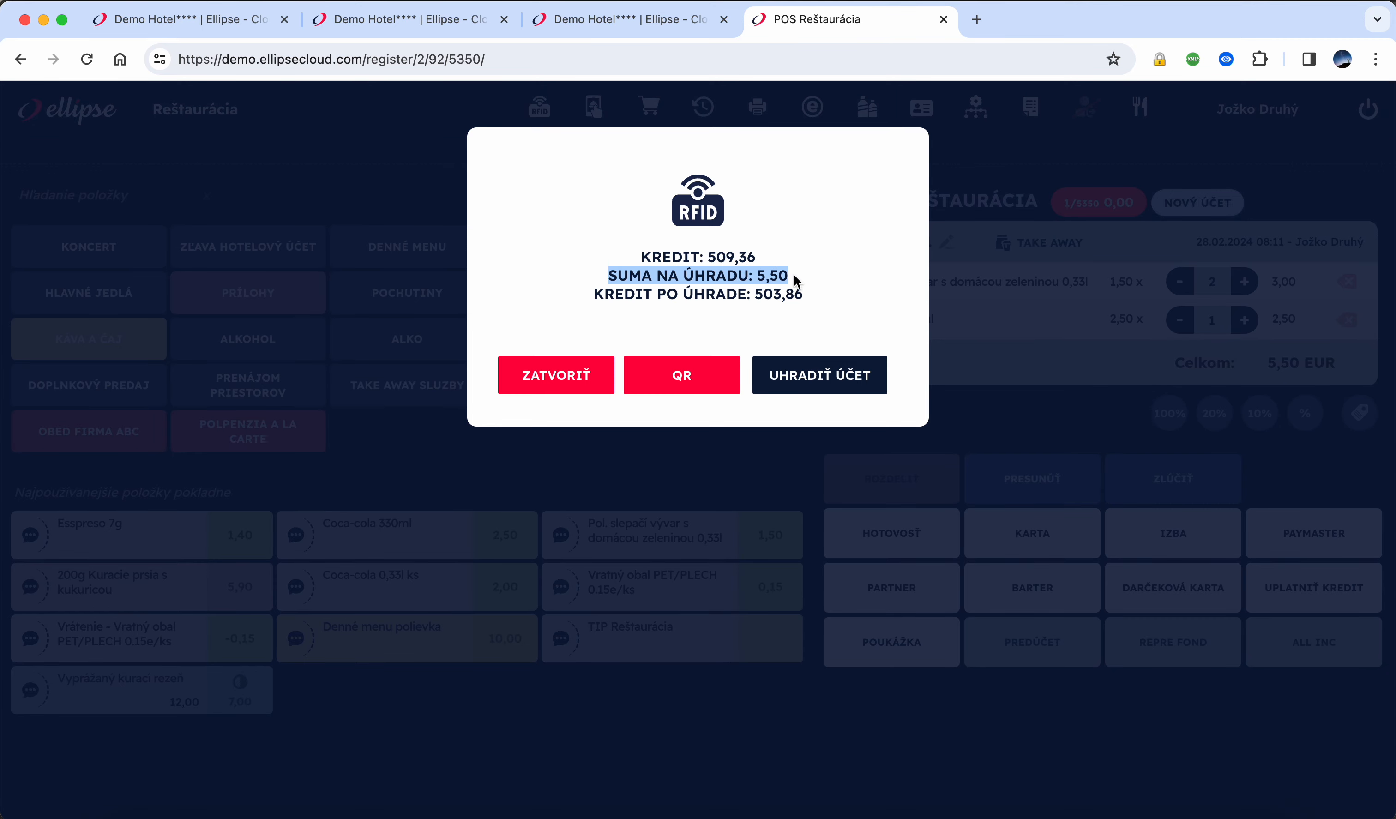
{"action": "left_click", "coordinate": [778, 320]}
{"action": "left_click_drag", "start_coordinate": [596, 295], "coordinate": [800, 303]}
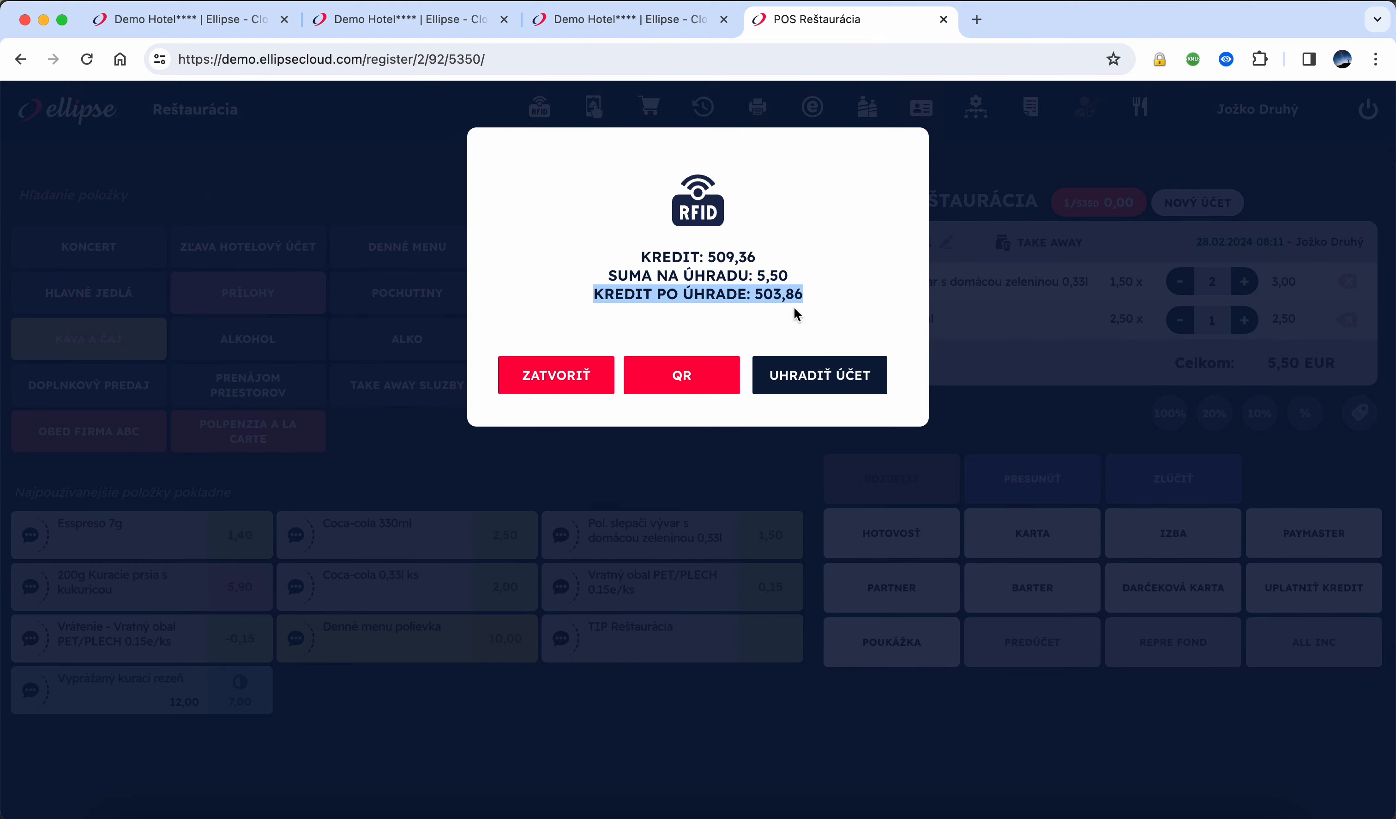
Pay the table 3 bill with the loyalty card's credit and close the bill as cash
{"action": "left_click", "coordinate": [825, 378]}
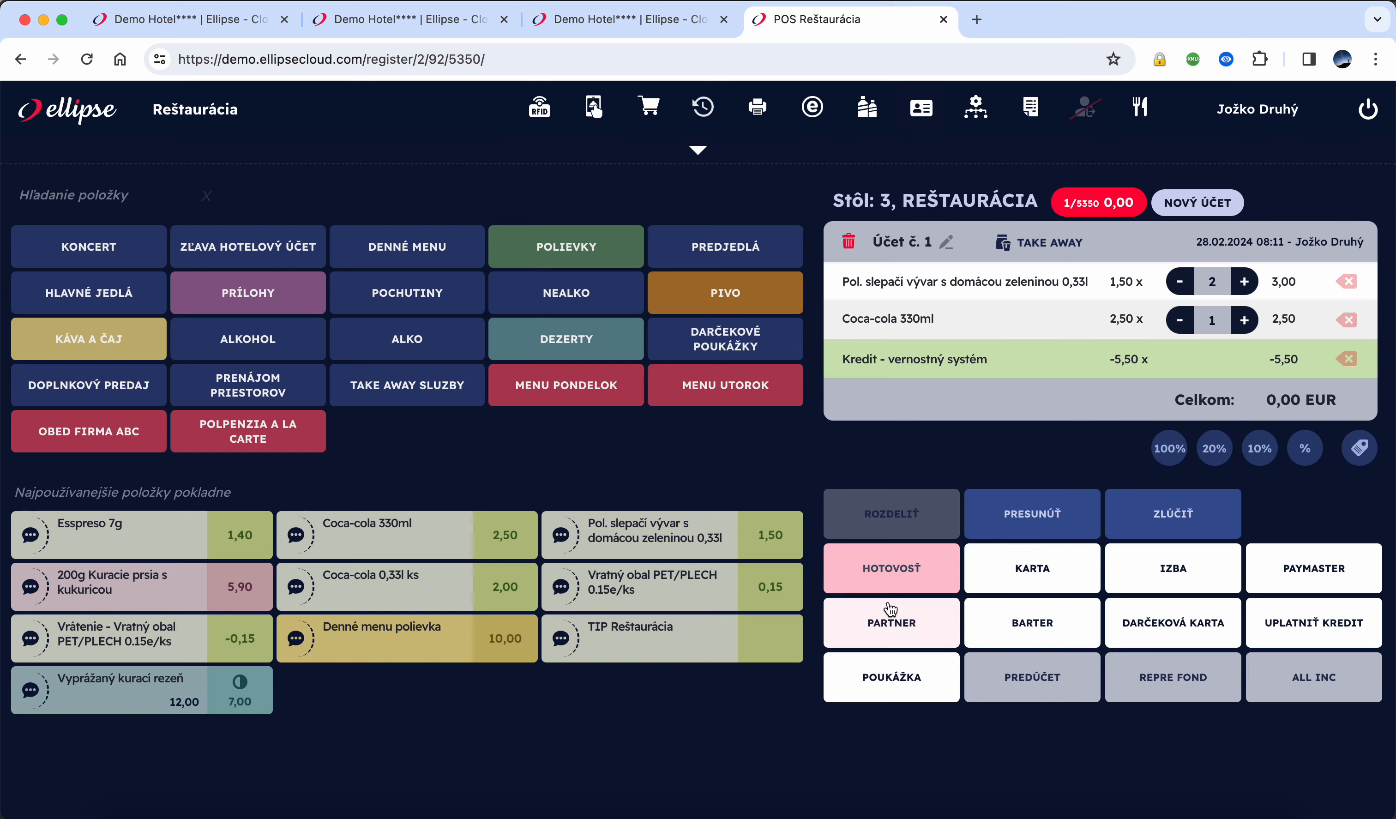
{"action": "left_click", "coordinate": [898, 562]}
{"action": "left_click", "coordinate": [838, 639]}
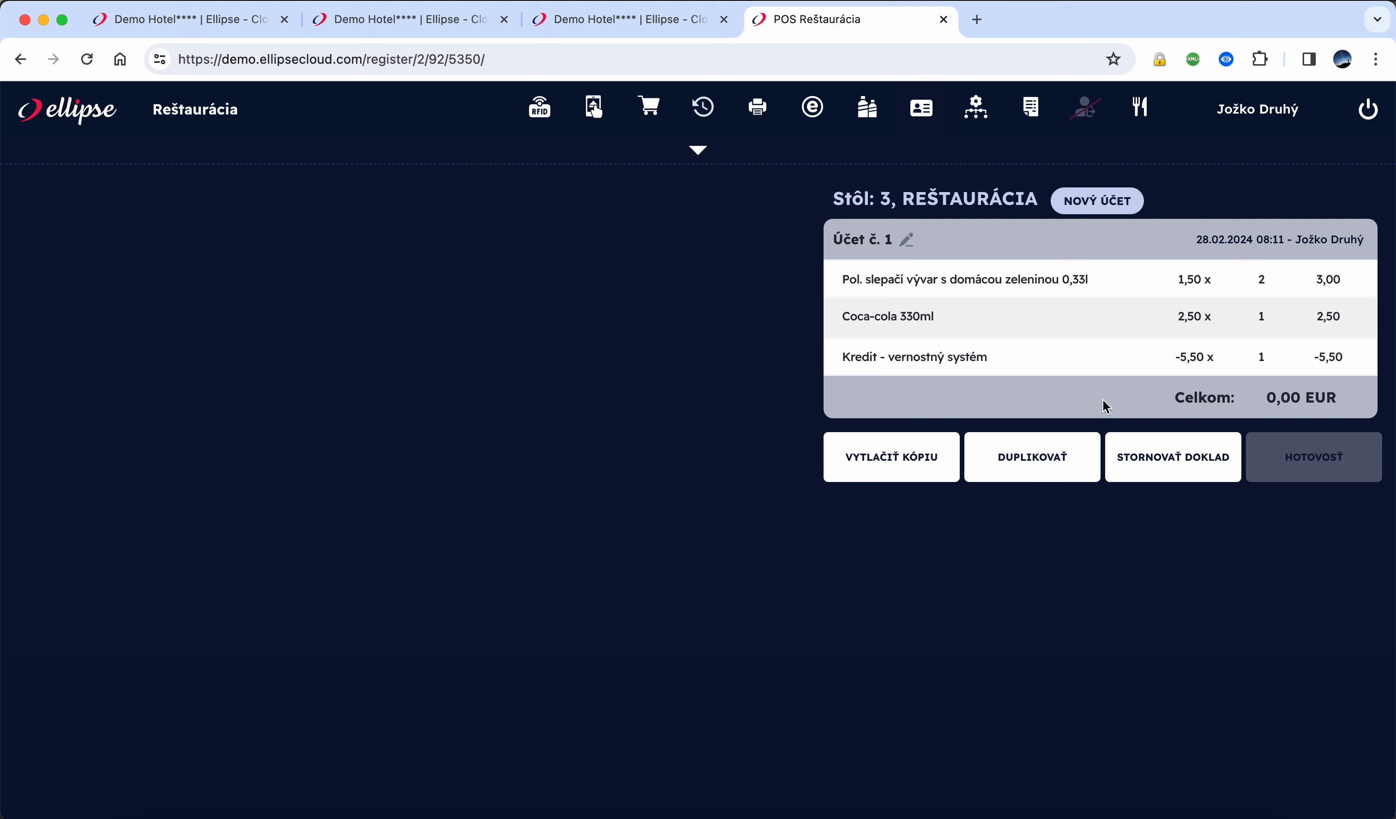
Open table 16 in Kaviareň and add Prenájom priestorov at 500 to its bill
{"action": "left_click", "coordinate": [64, 118]}
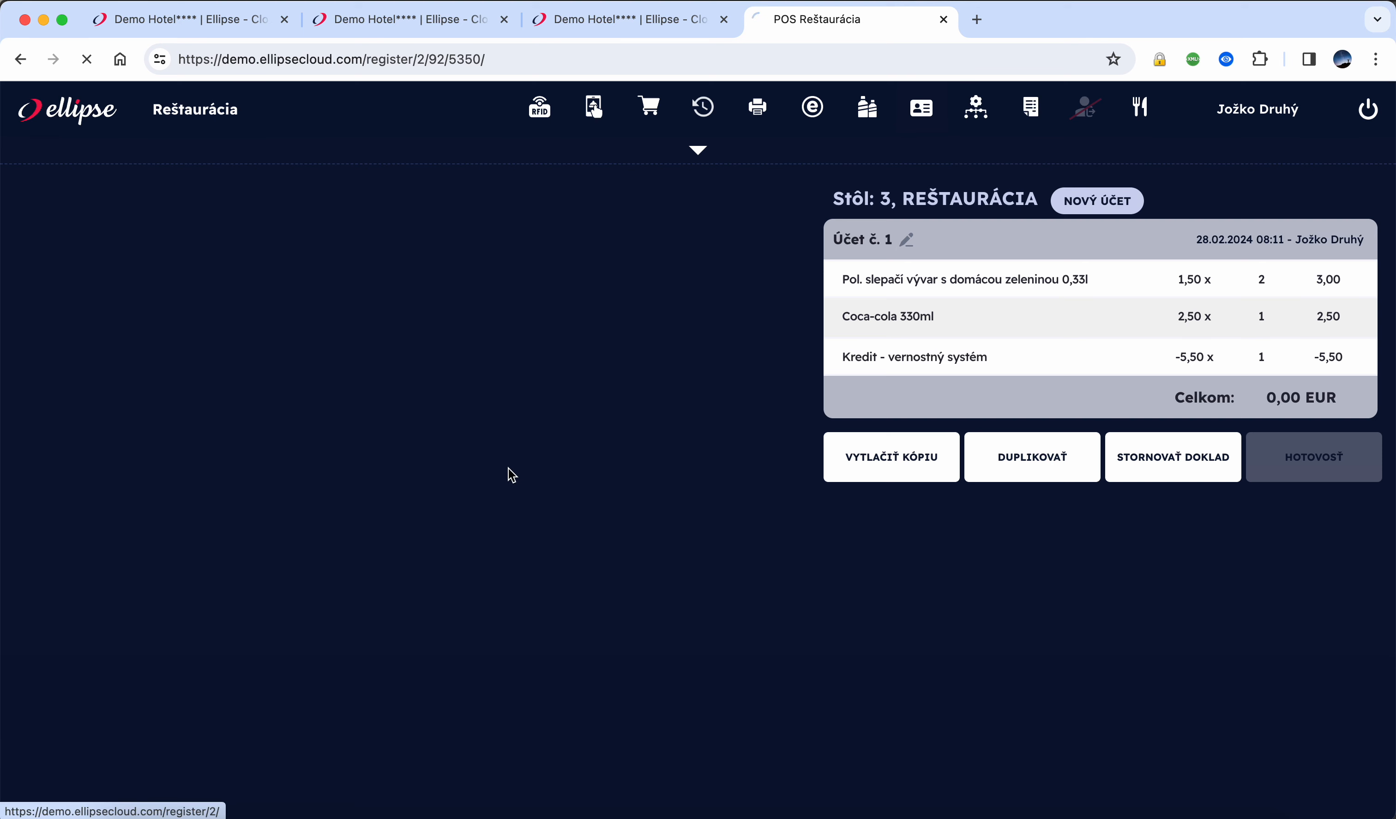
{"action": "left_click", "coordinate": [766, 173]}
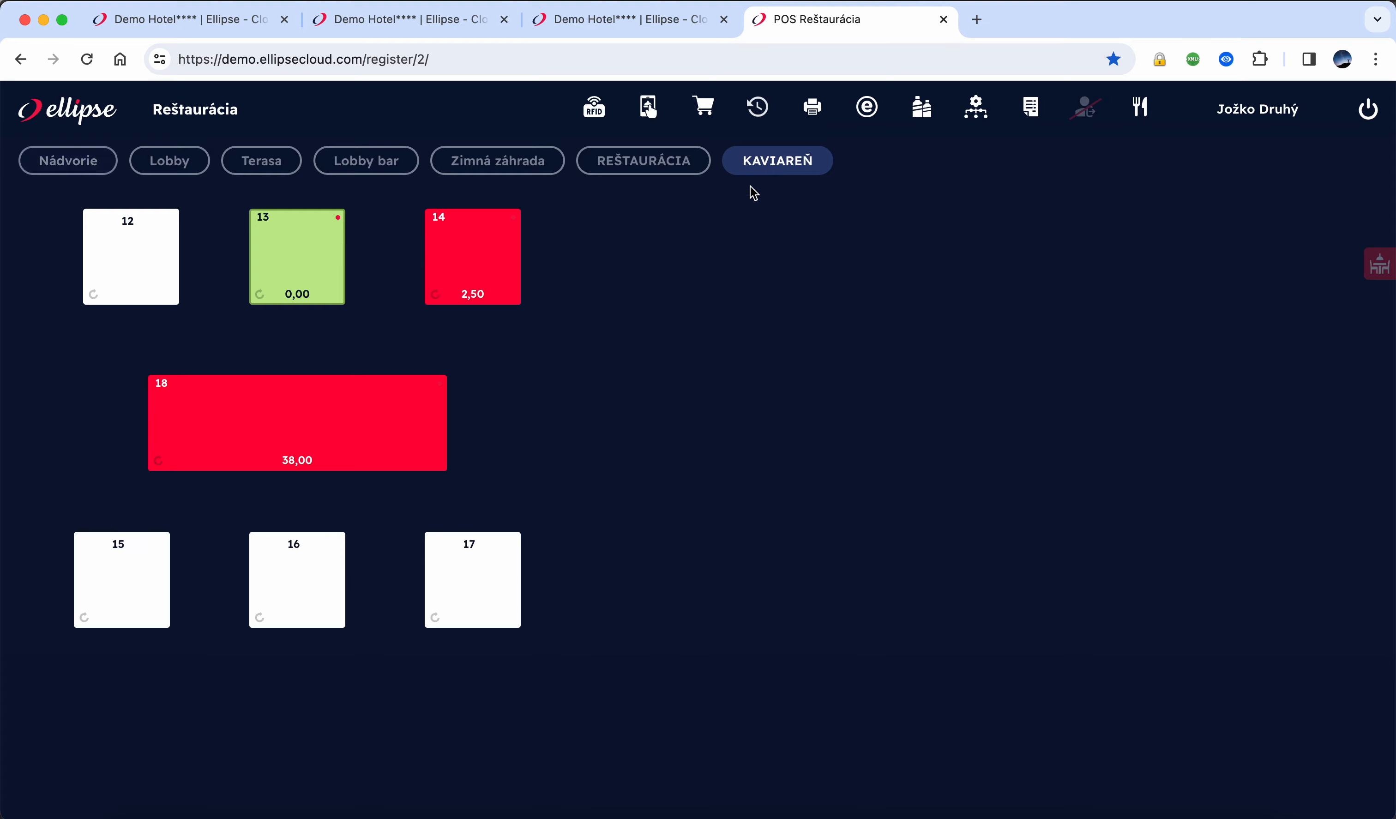
{"action": "left_click", "coordinate": [304, 551]}
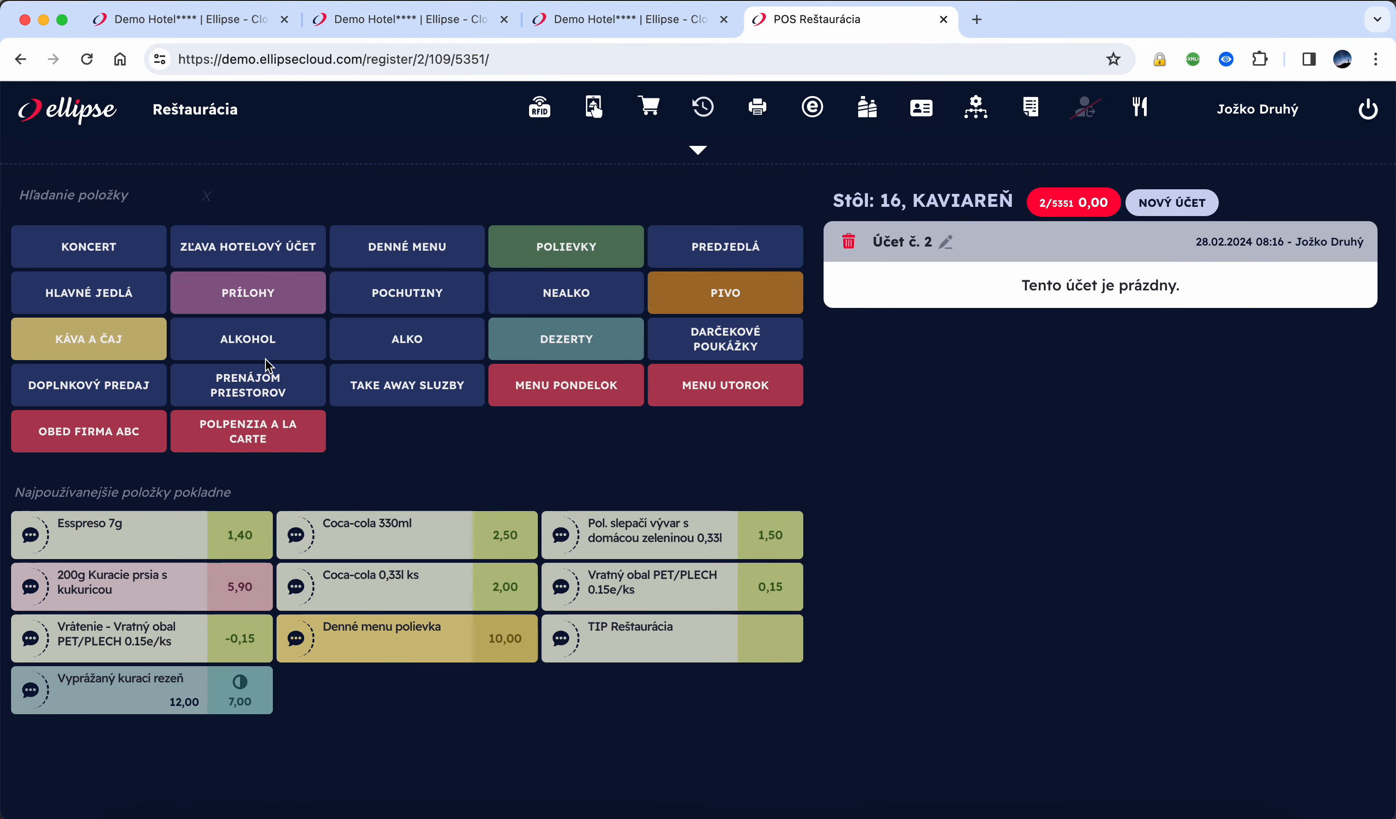
{"action": "left_click", "coordinate": [265, 371]}
{"action": "left_click", "coordinate": [240, 484]}
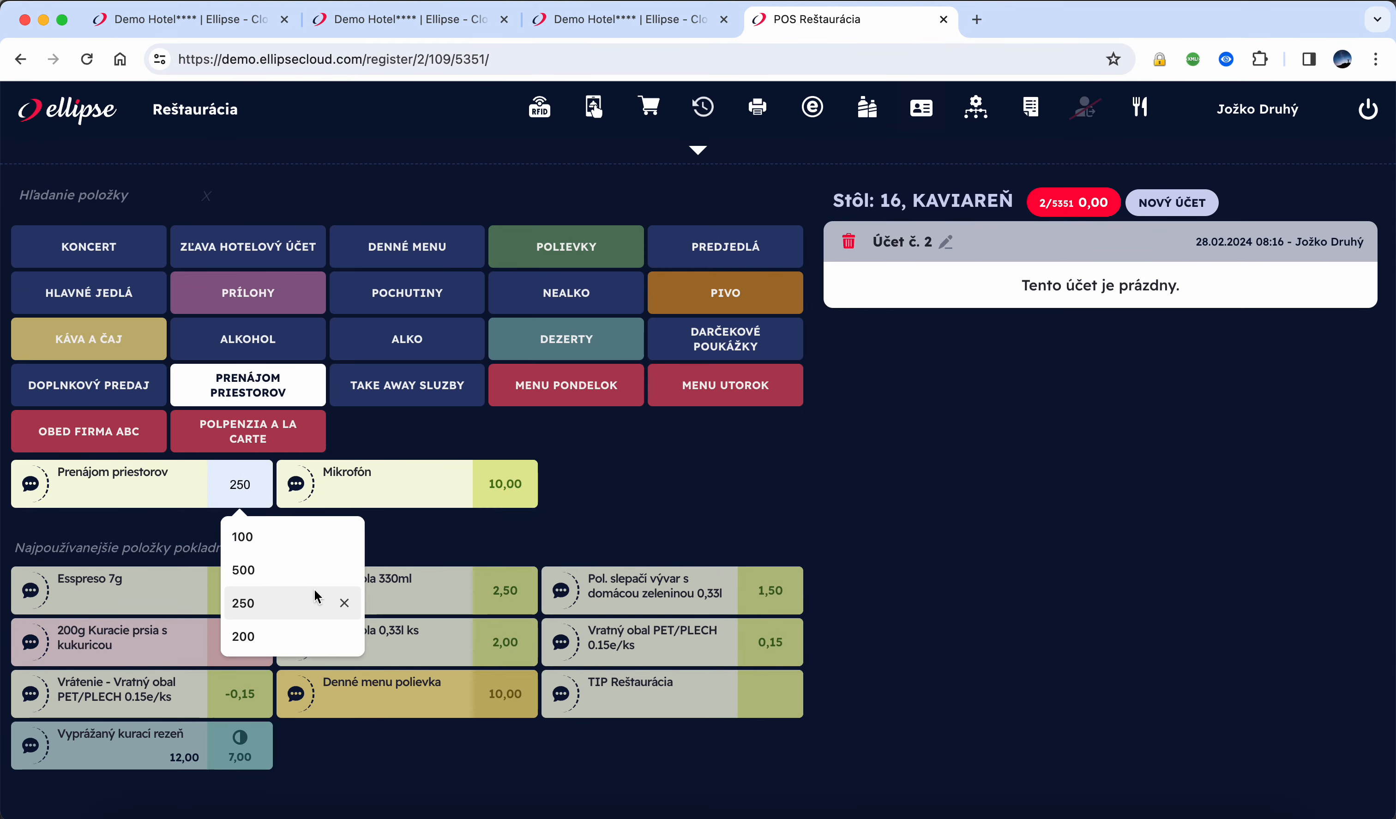
{"action": "left_click", "coordinate": [297, 569]}
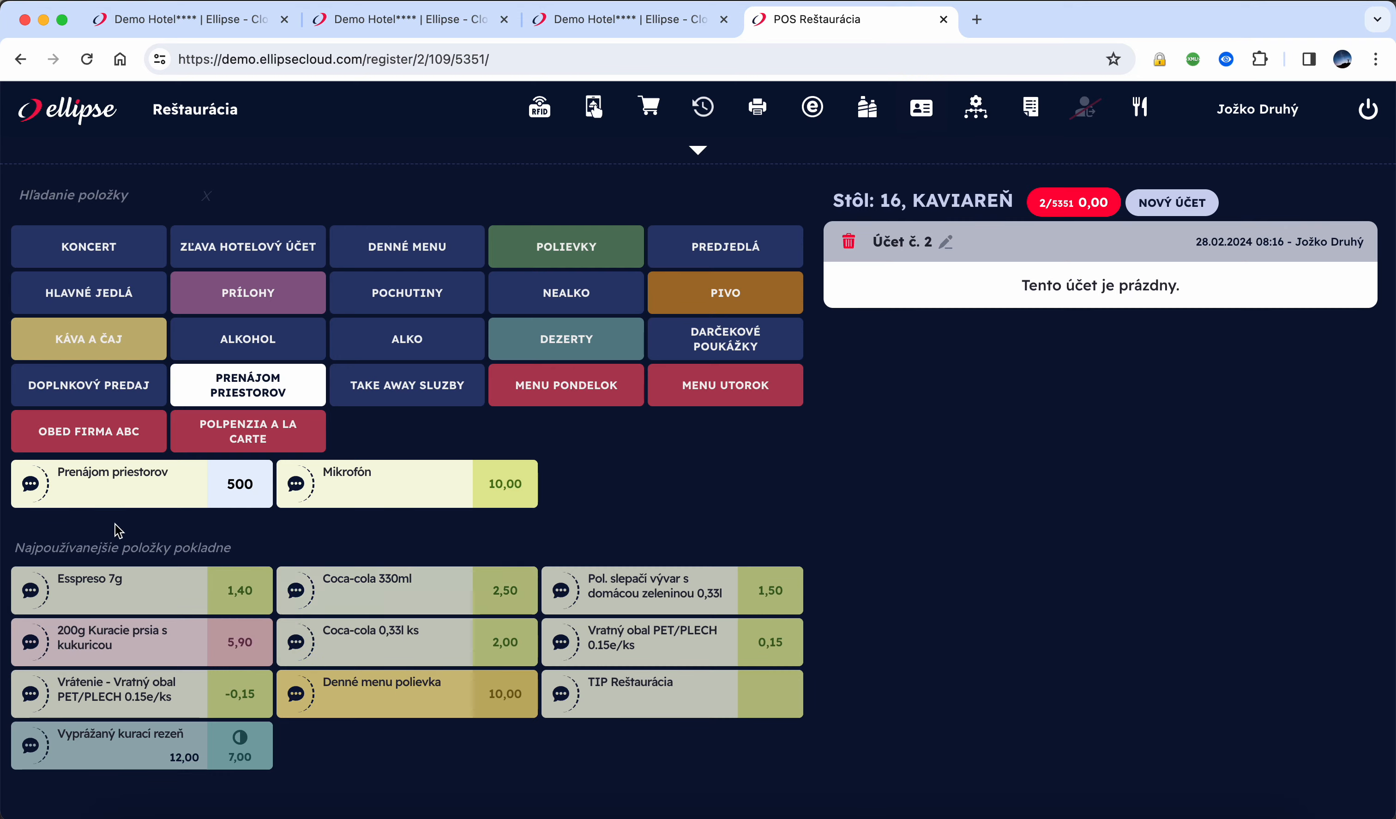
{"action": "left_click", "coordinate": [125, 490]}
Add 11 servings of Pol. slepačí vývar s domácou zeleninou 0,33l to the table 16 bill
{"action": "triple_click", "coordinate": [664, 591]}
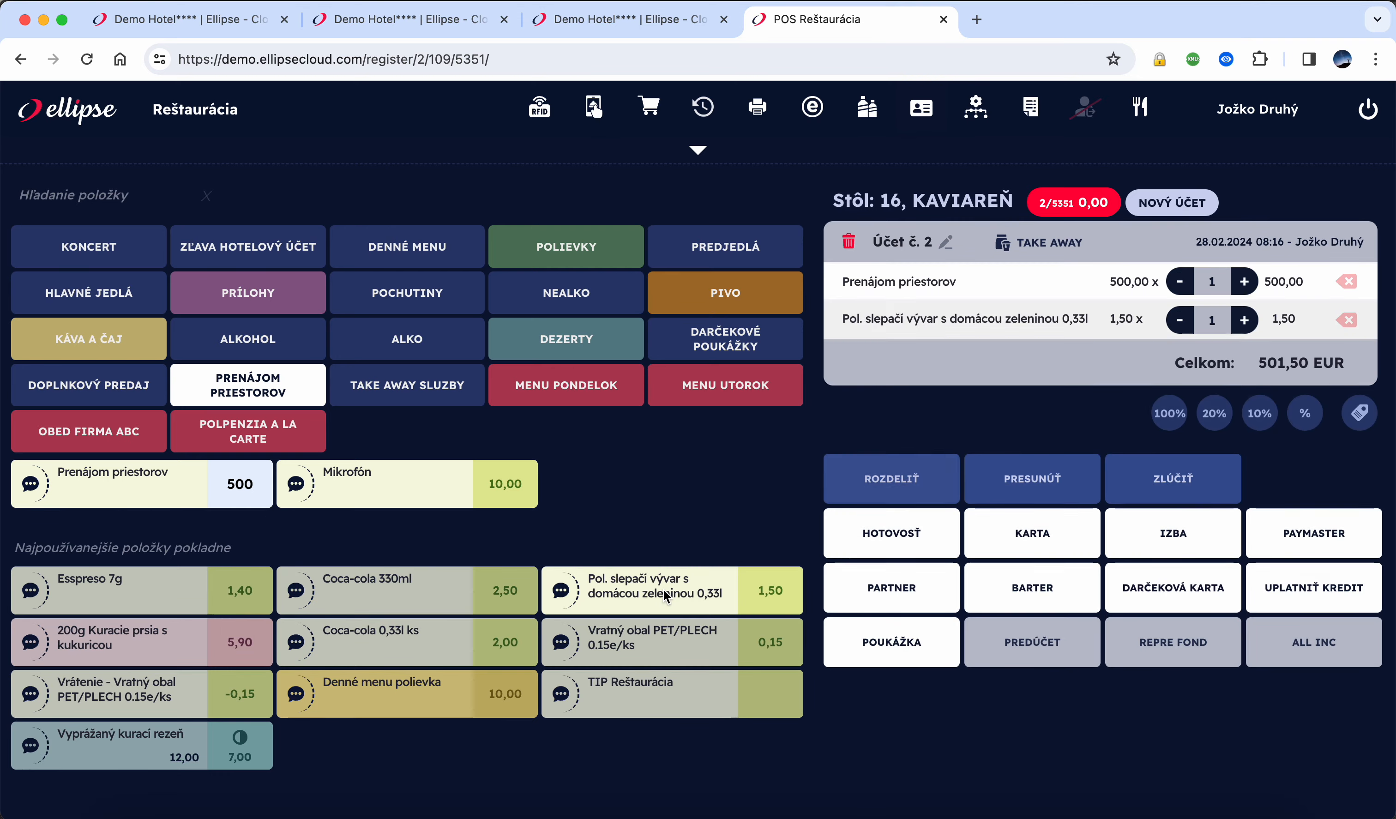
{"action": "triple_click", "coordinate": [663, 595]}
{"action": "triple_click", "coordinate": [662, 596]}
{"action": "double_click", "coordinate": [663, 598]}
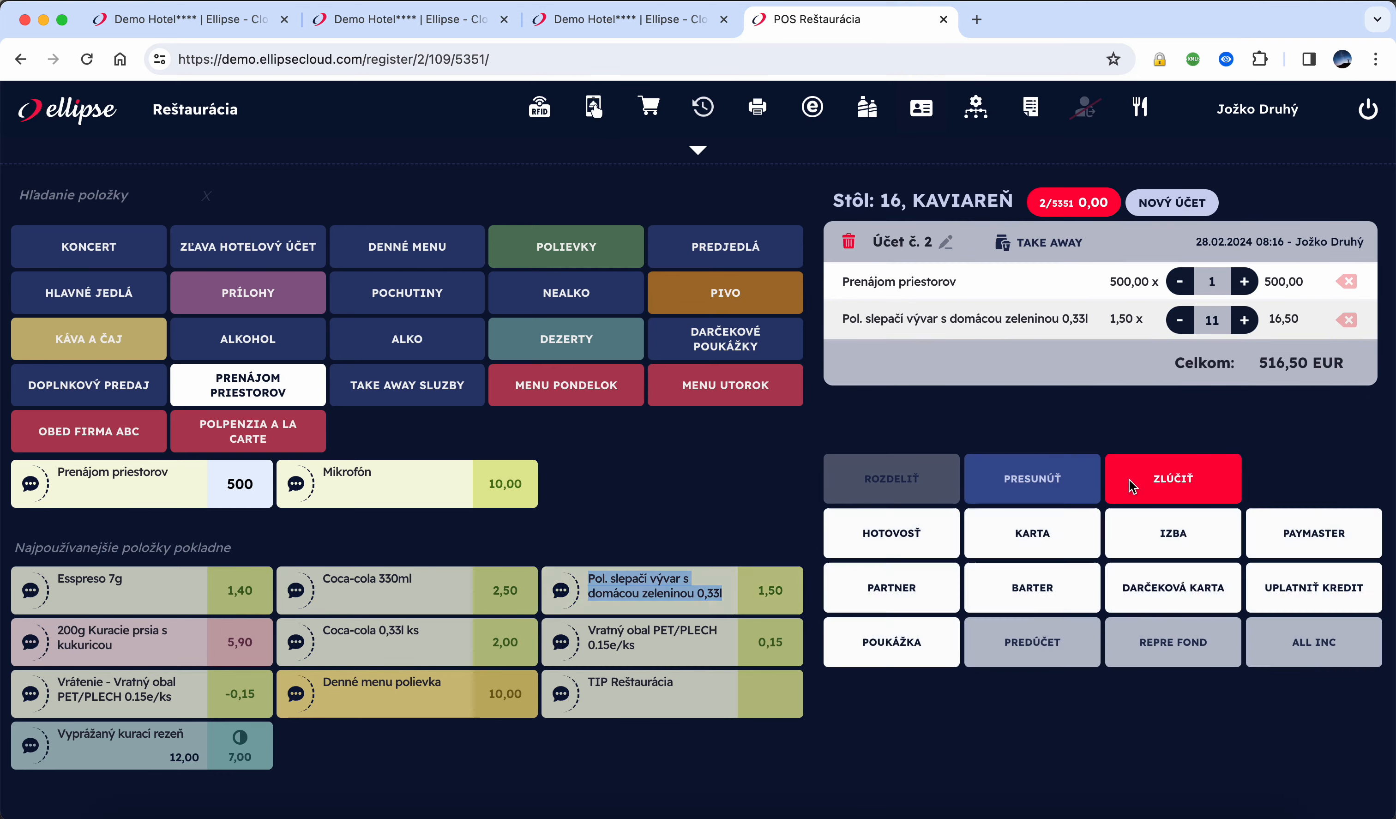
Apply all the credit on the loyalty card to the table 16 bill and settle the remainder in cash
{"action": "left_click", "coordinate": [1331, 598]}
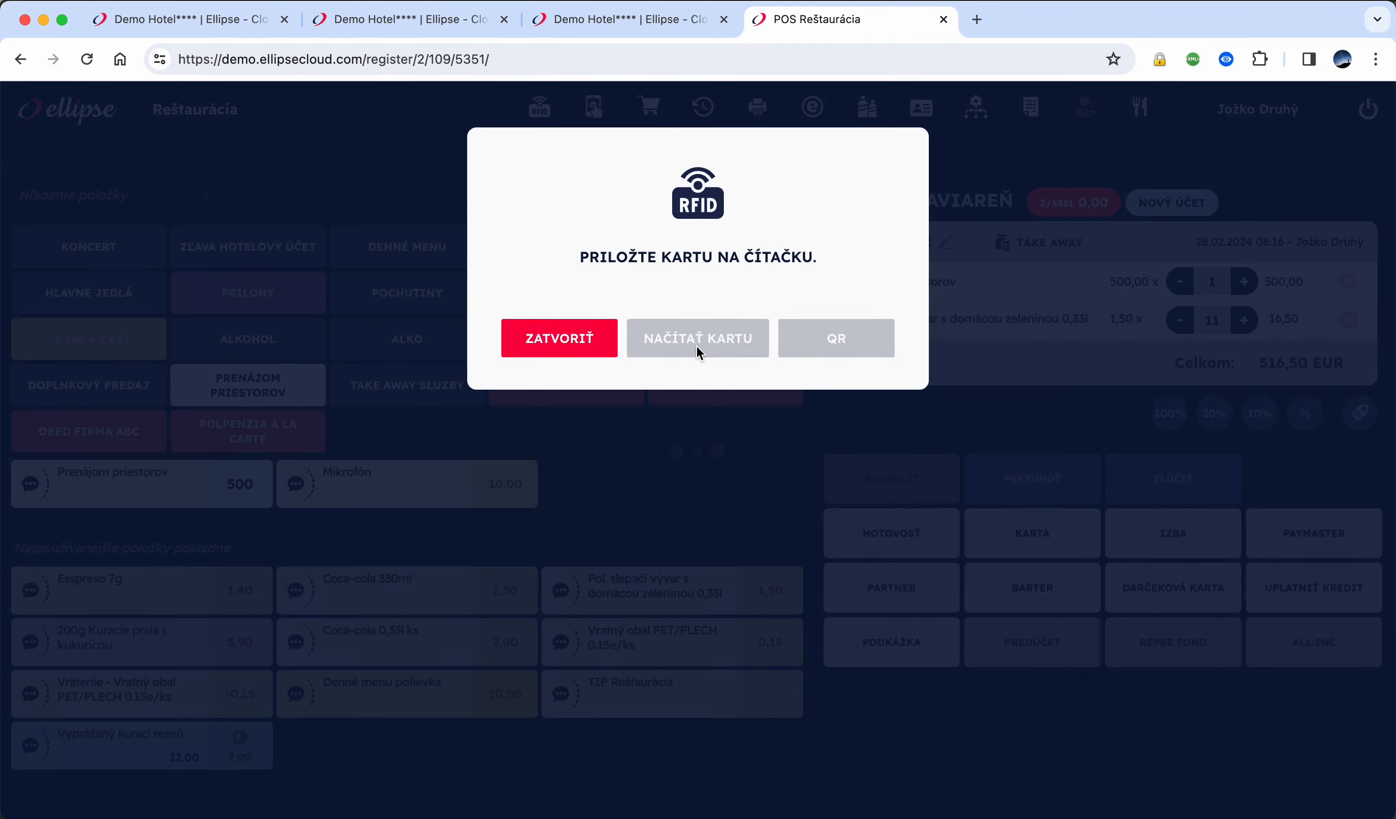
{"action": "left_click", "coordinate": [699, 348]}
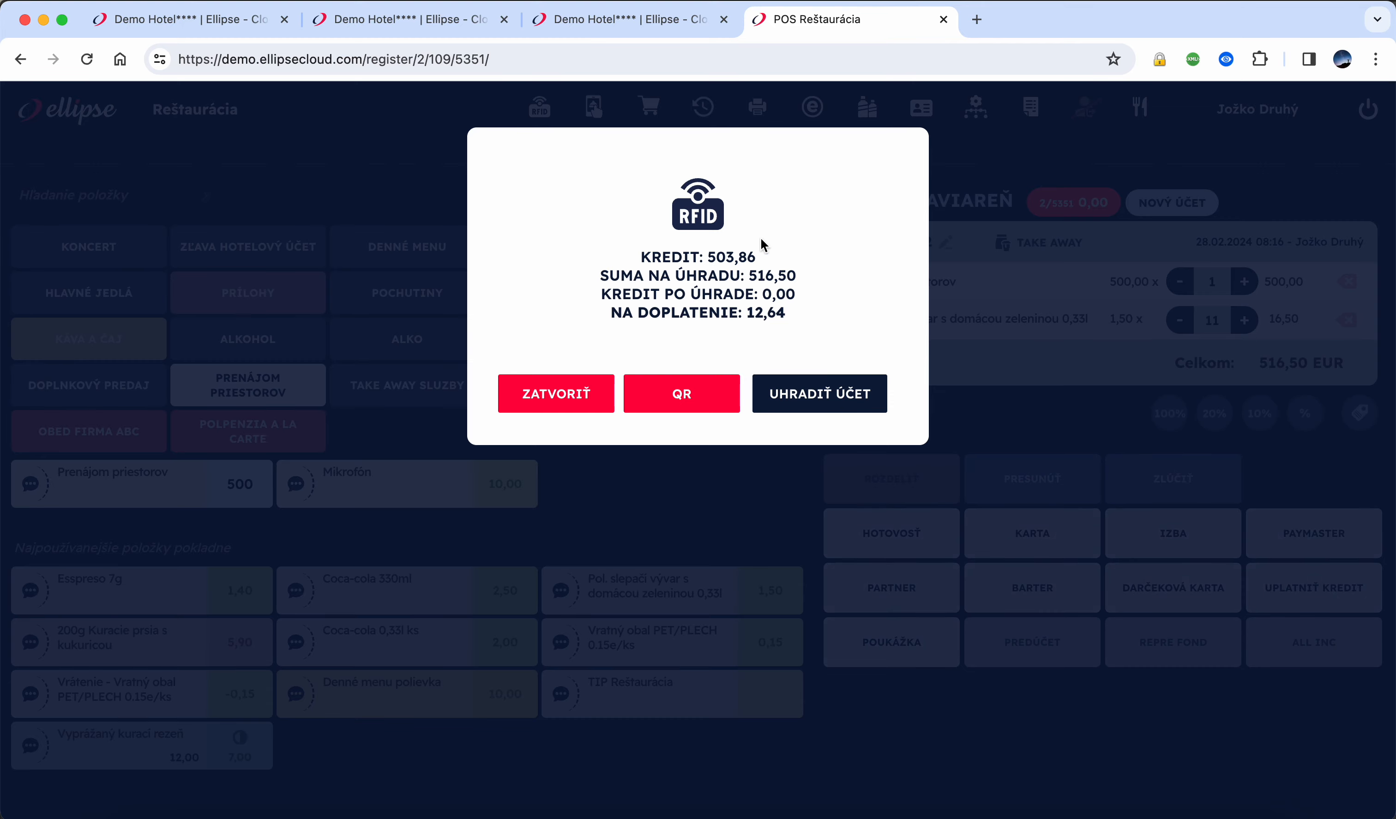
{"action": "double_click", "coordinate": [714, 257]}
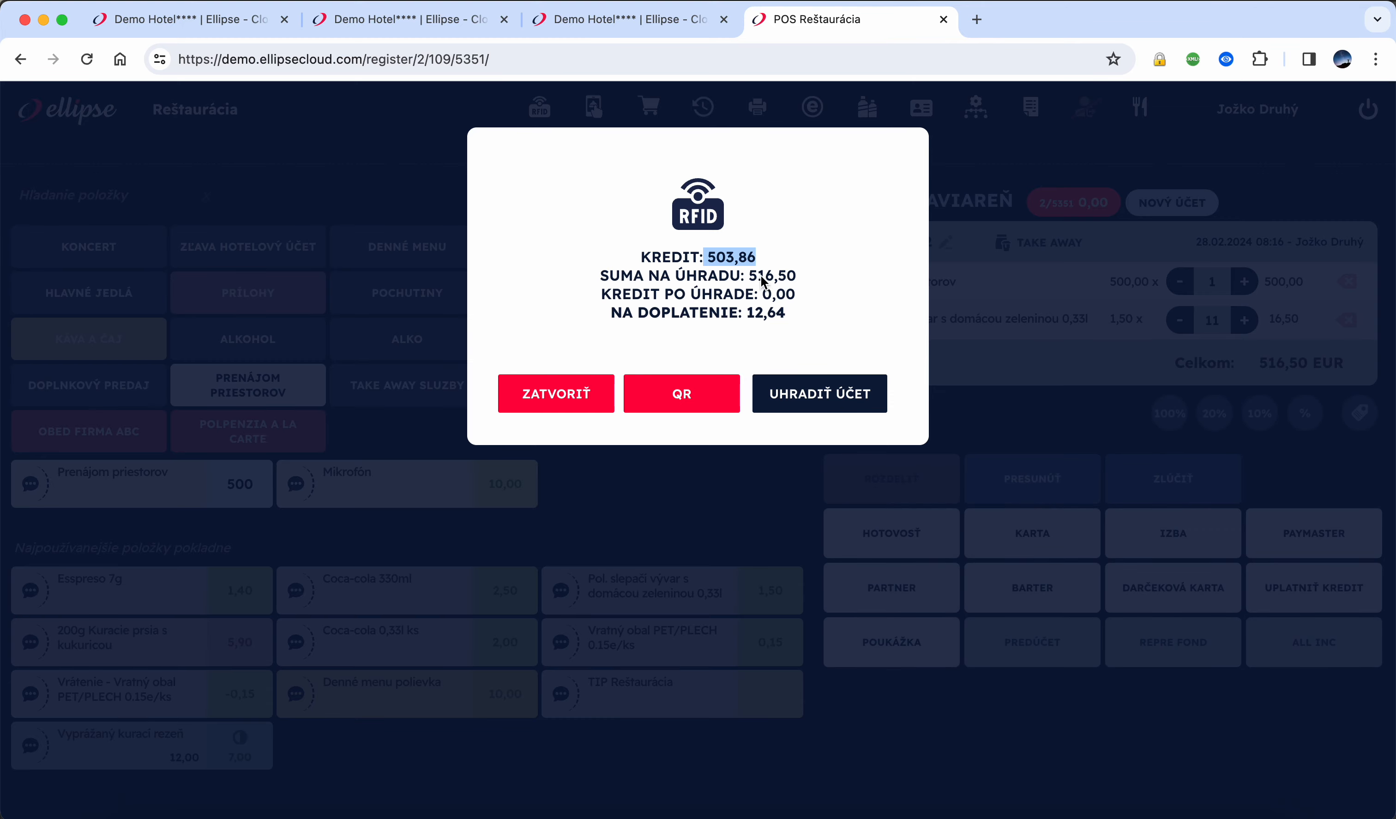
{"action": "left_click_drag", "start_coordinate": [662, 312], "coordinate": [772, 313]}
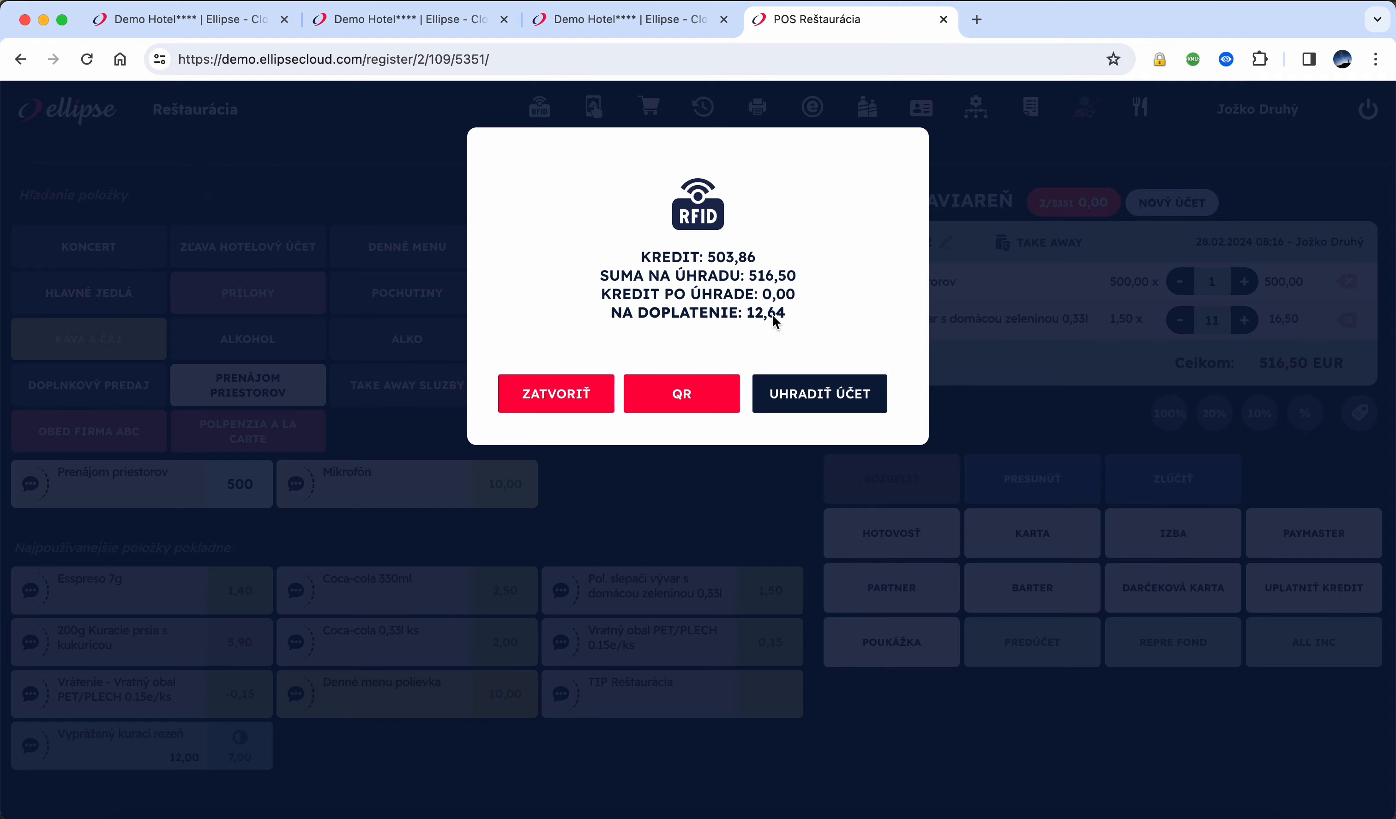
{"action": "left_click", "coordinate": [838, 402]}
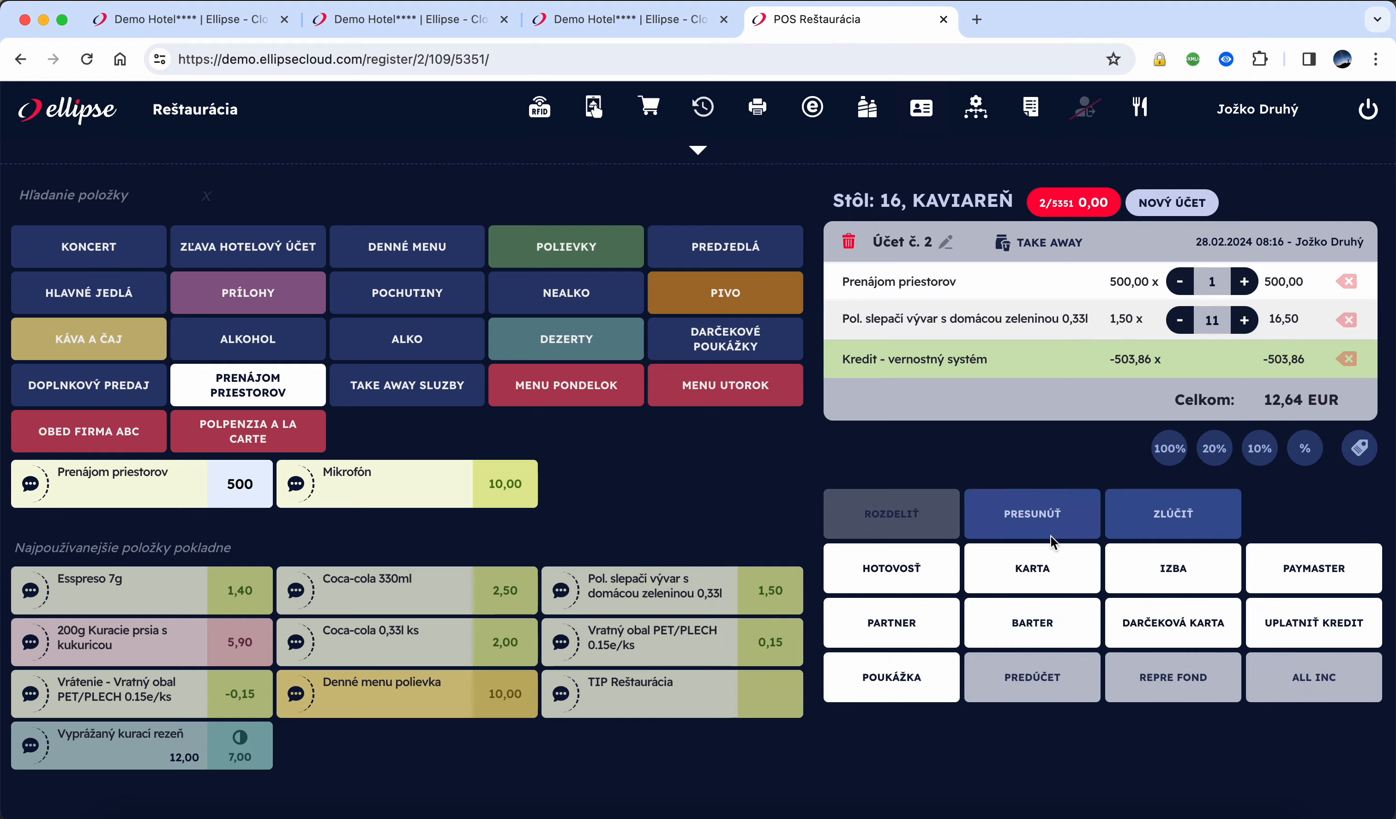
{"action": "left_click", "coordinate": [908, 575]}
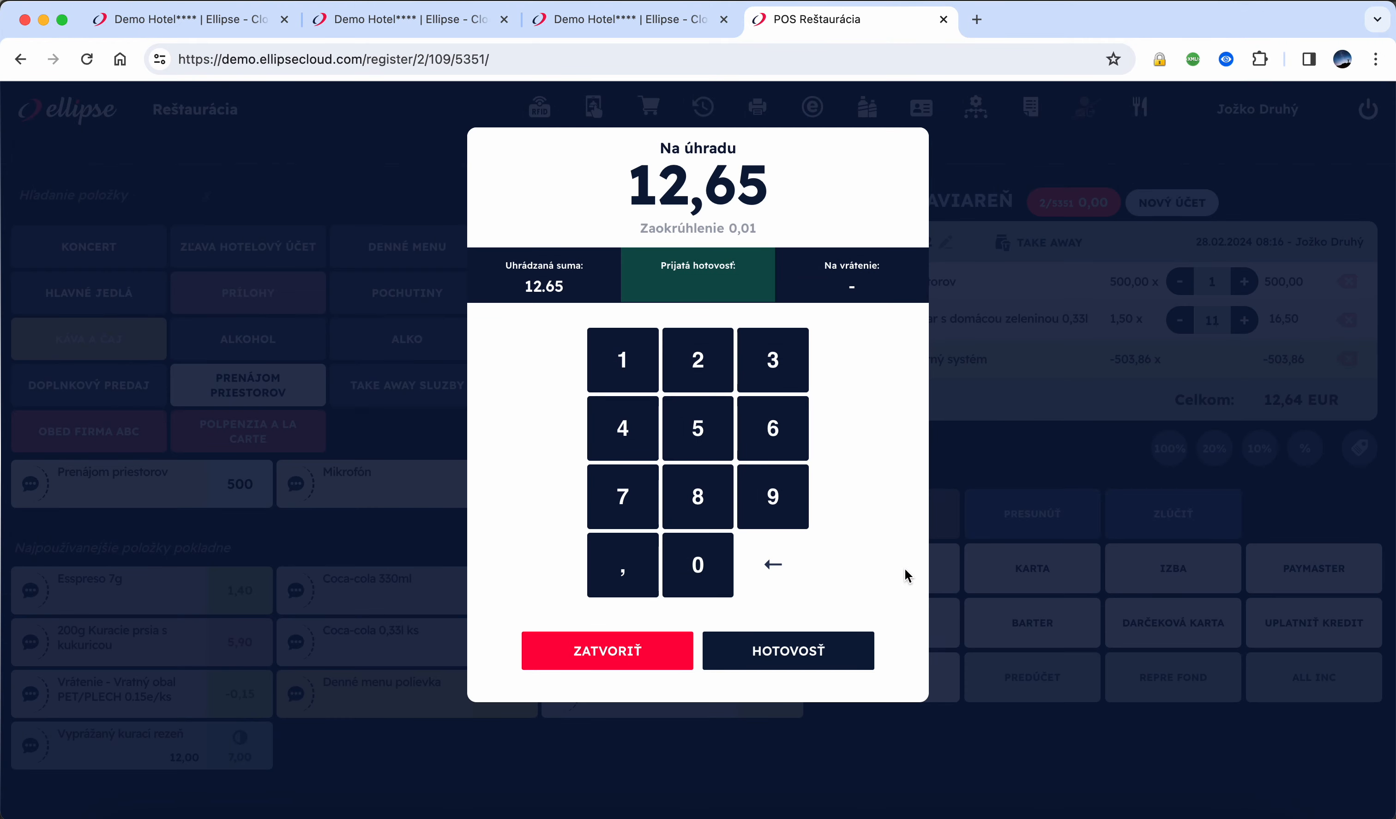
{"action": "left_click", "coordinate": [845, 644]}
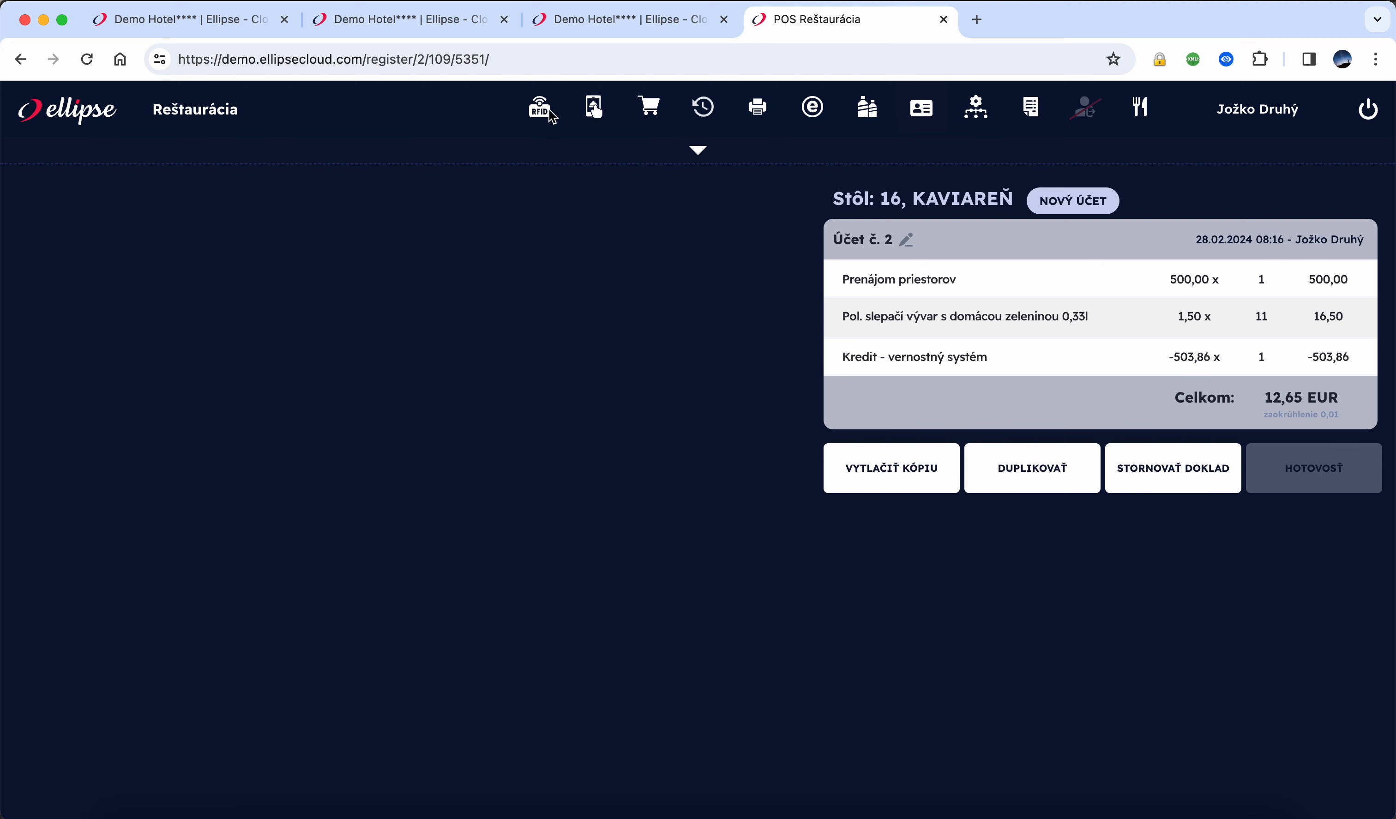
Load the guest's card for permanentka redemption and redeem one Vstup do wellness
{"action": "left_click", "coordinate": [930, 115]}
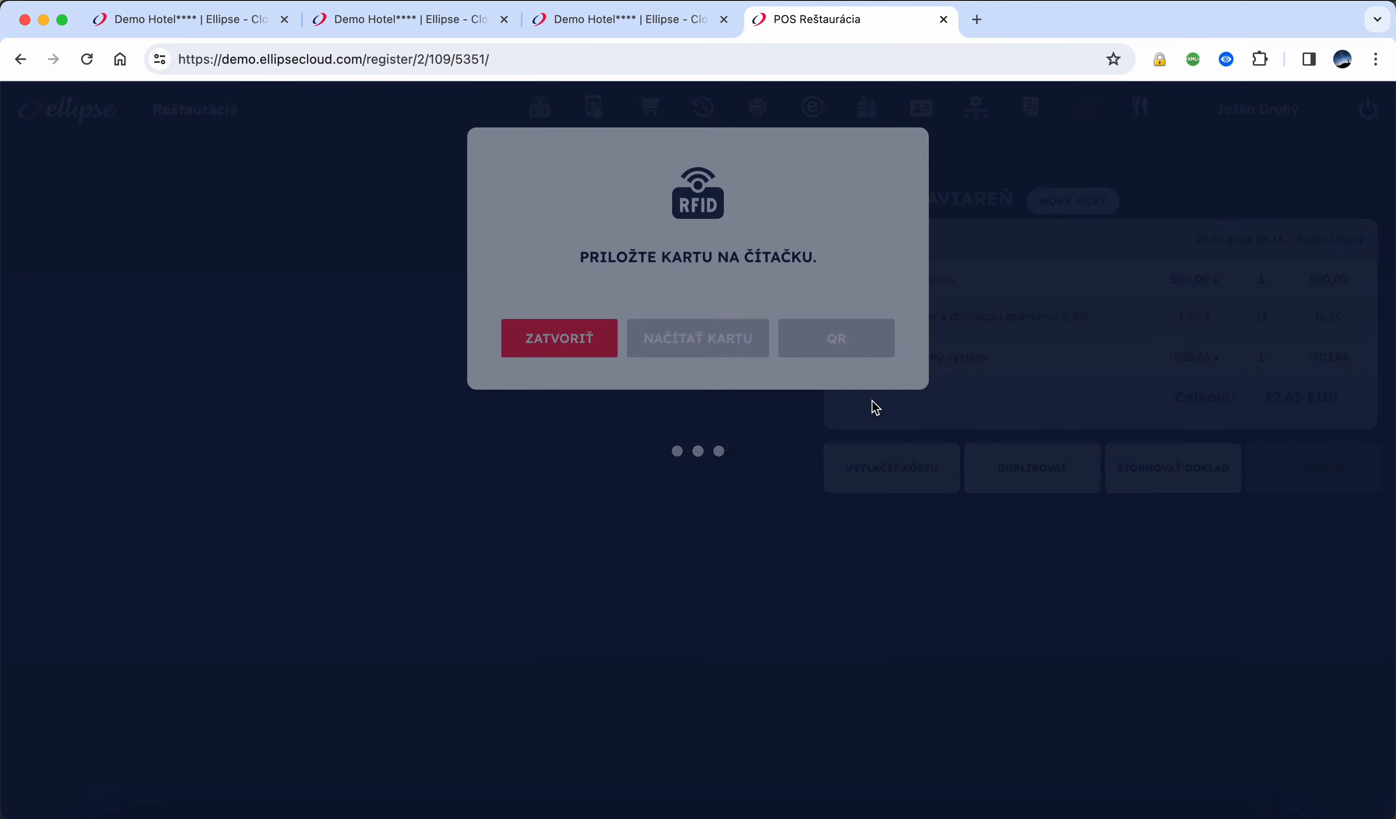
{"action": "left_click", "coordinate": [583, 348]}
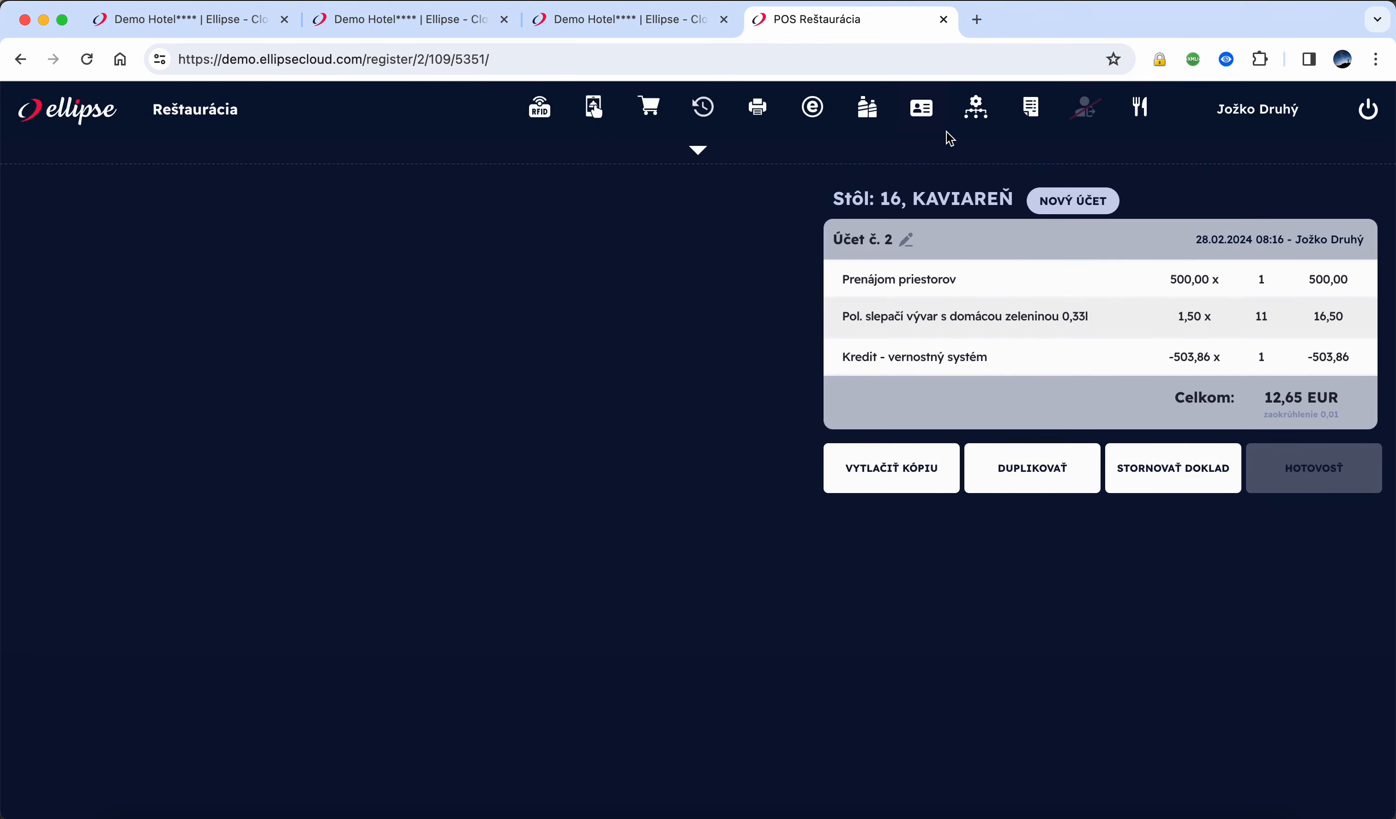
{"action": "left_click", "coordinate": [929, 115]}
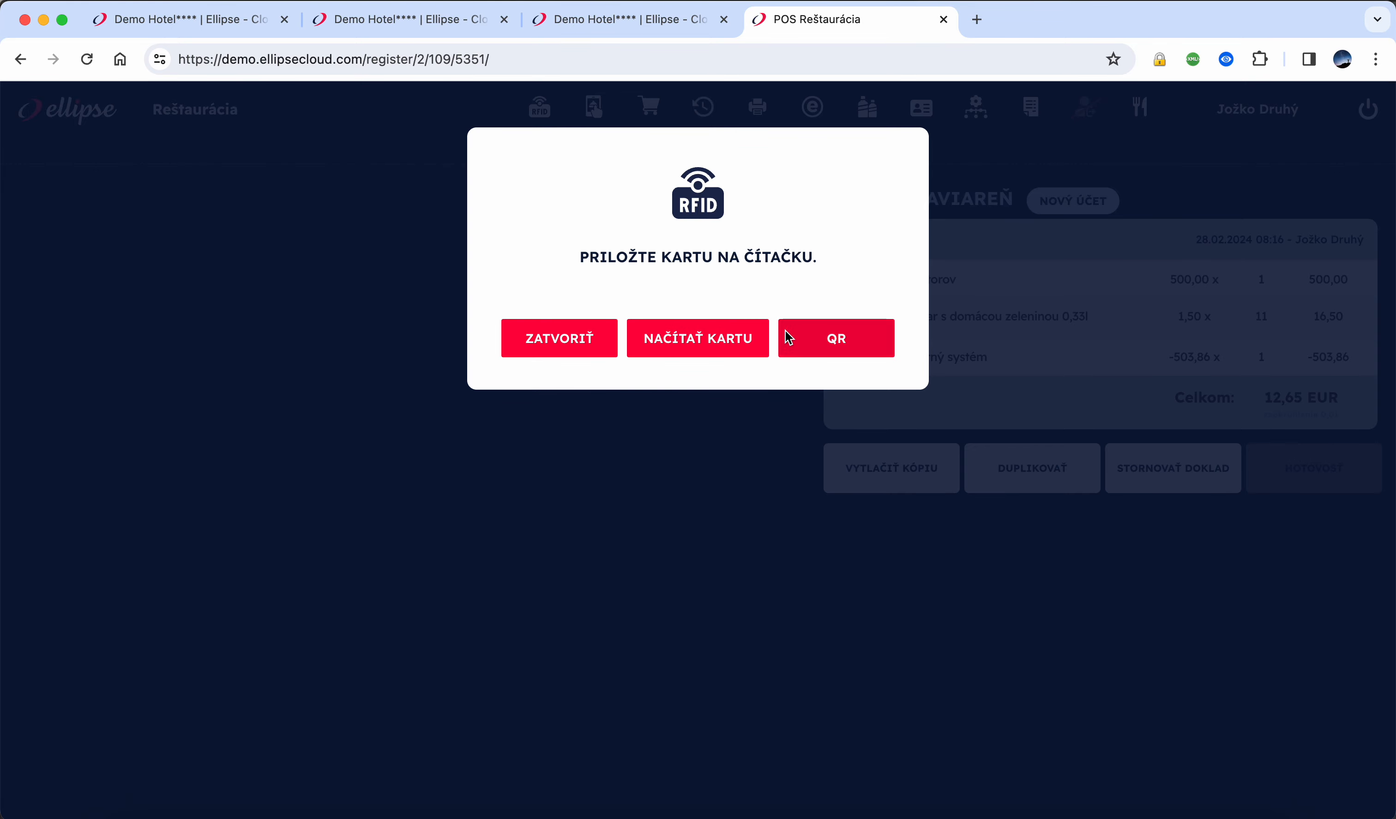
{"action": "left_click", "coordinate": [710, 348]}
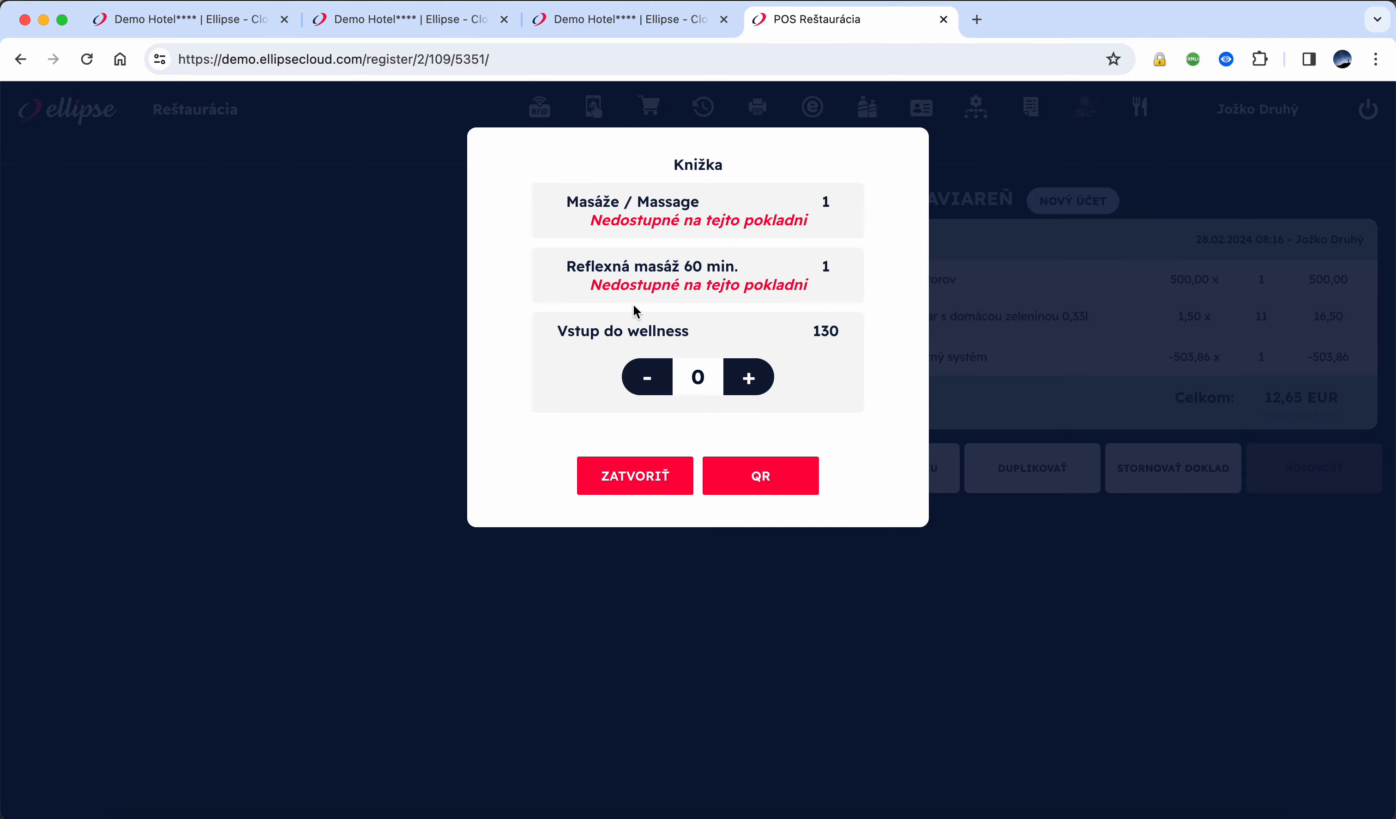
{"action": "left_click", "coordinate": [738, 384]}
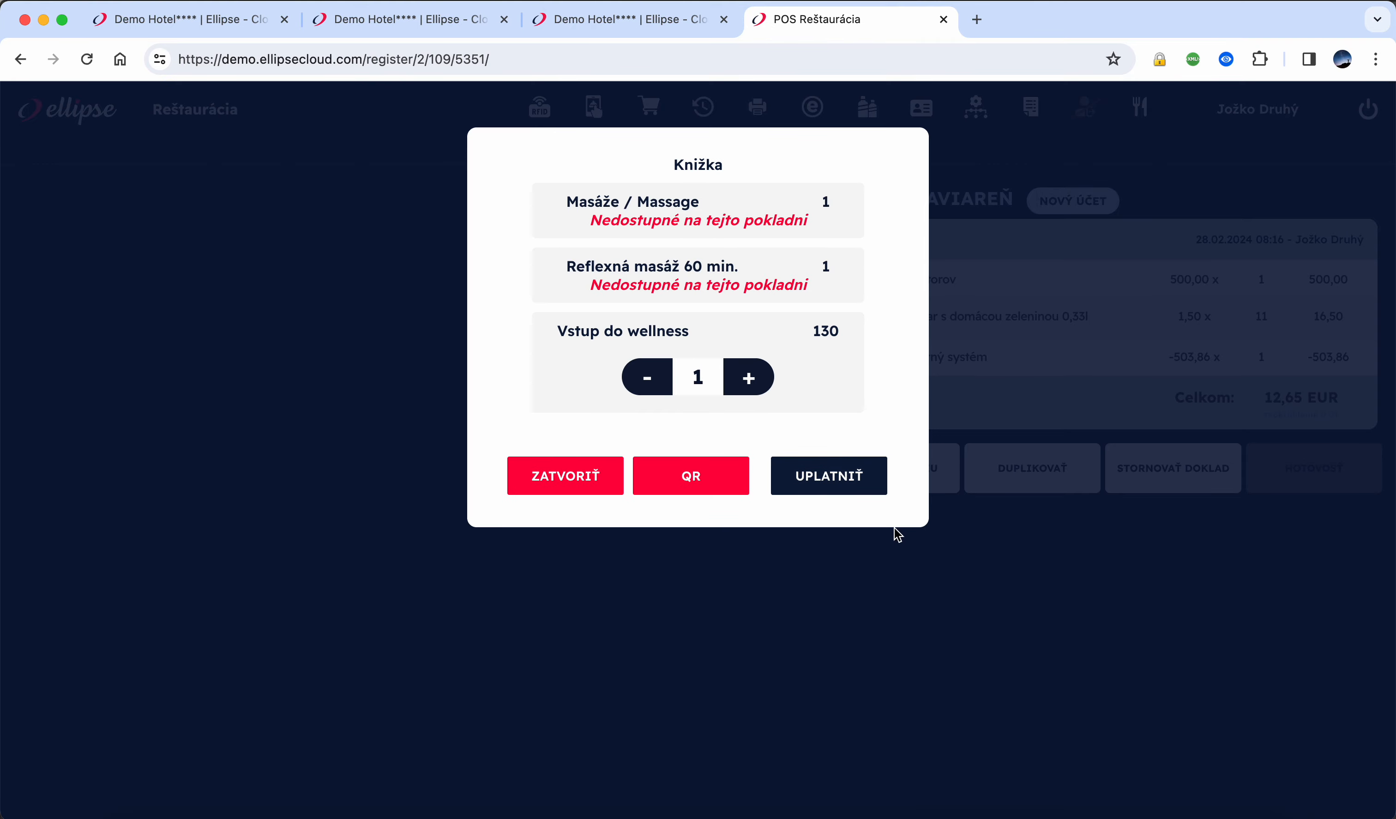
{"action": "left_click", "coordinate": [875, 474]}
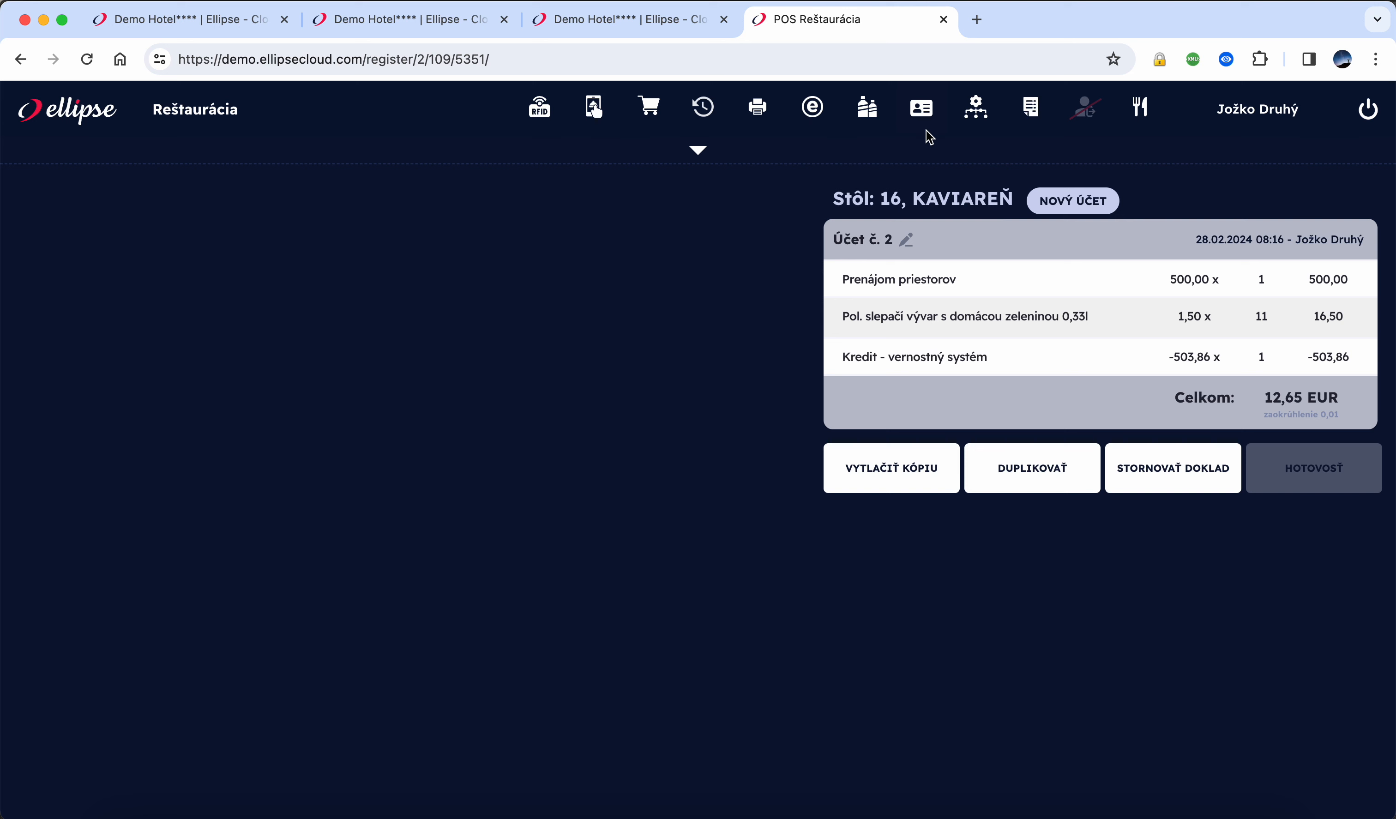
Reload the guest's card, check the remaining wellness entries and redeem 10 more Vstup do wellness
{"action": "left_click", "coordinate": [924, 111]}
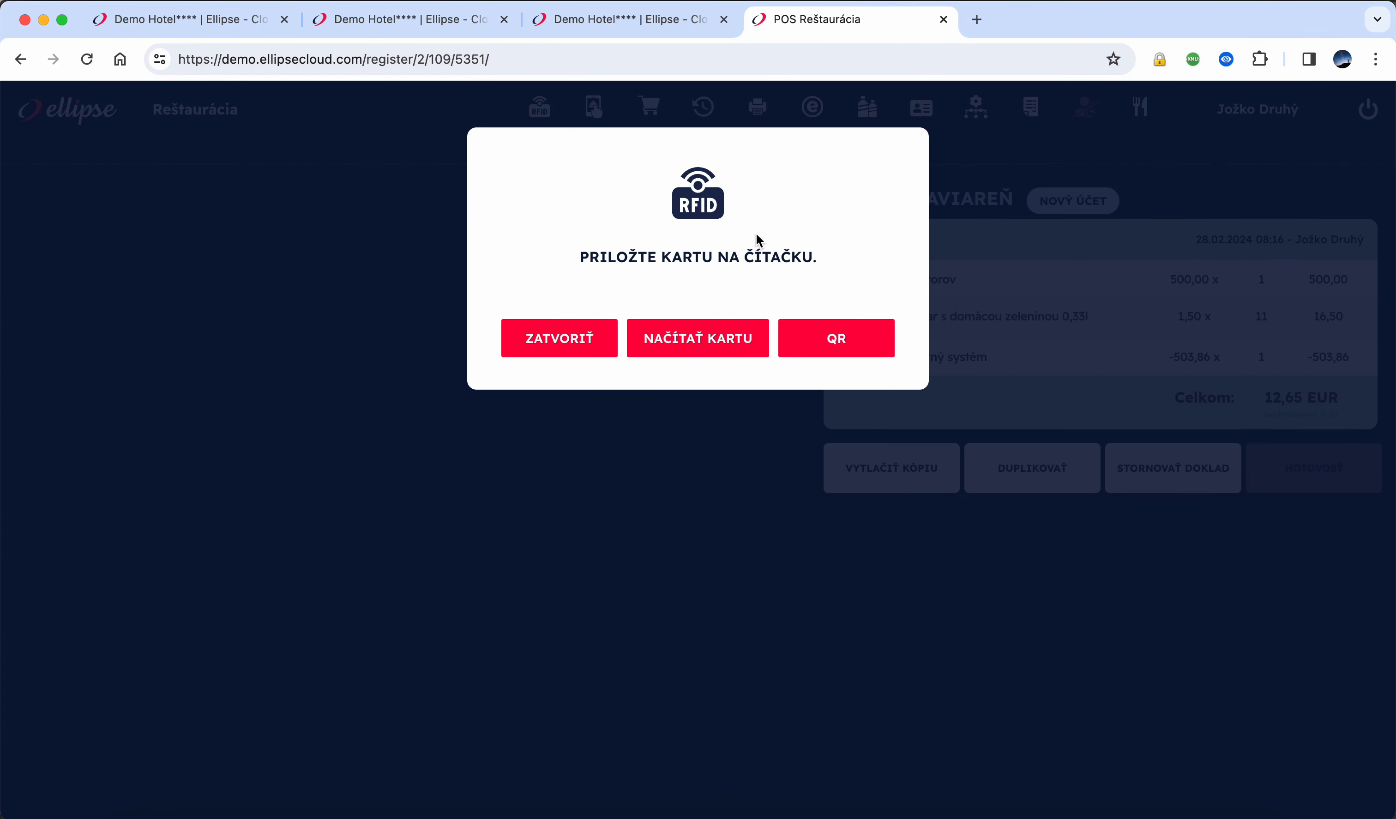
{"action": "left_click", "coordinate": [688, 338]}
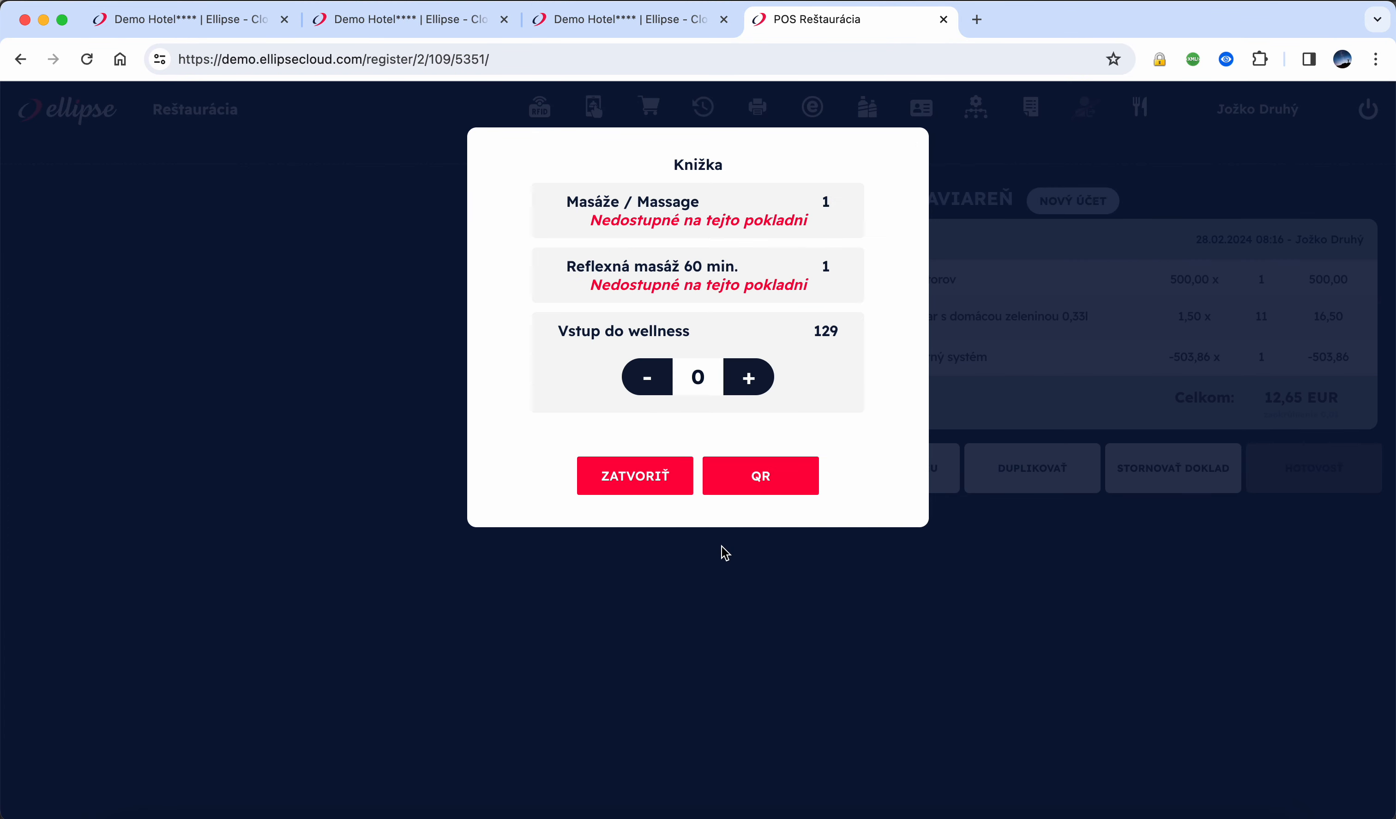
{"action": "left_click", "coordinate": [747, 381]}
{"action": "left_click", "coordinate": [747, 382]}
{"action": "left_click", "coordinate": [747, 382]}
{"action": "left_click", "coordinate": [747, 382]}
{"action": "left_click", "coordinate": [748, 382]}
{"action": "left_click", "coordinate": [747, 382]}
{"action": "left_click", "coordinate": [748, 381]}
{"action": "left_click", "coordinate": [748, 382]}
{"action": "left_click", "coordinate": [748, 382]}
{"action": "left_click", "coordinate": [747, 381]}
{"action": "left_click", "coordinate": [831, 479]}
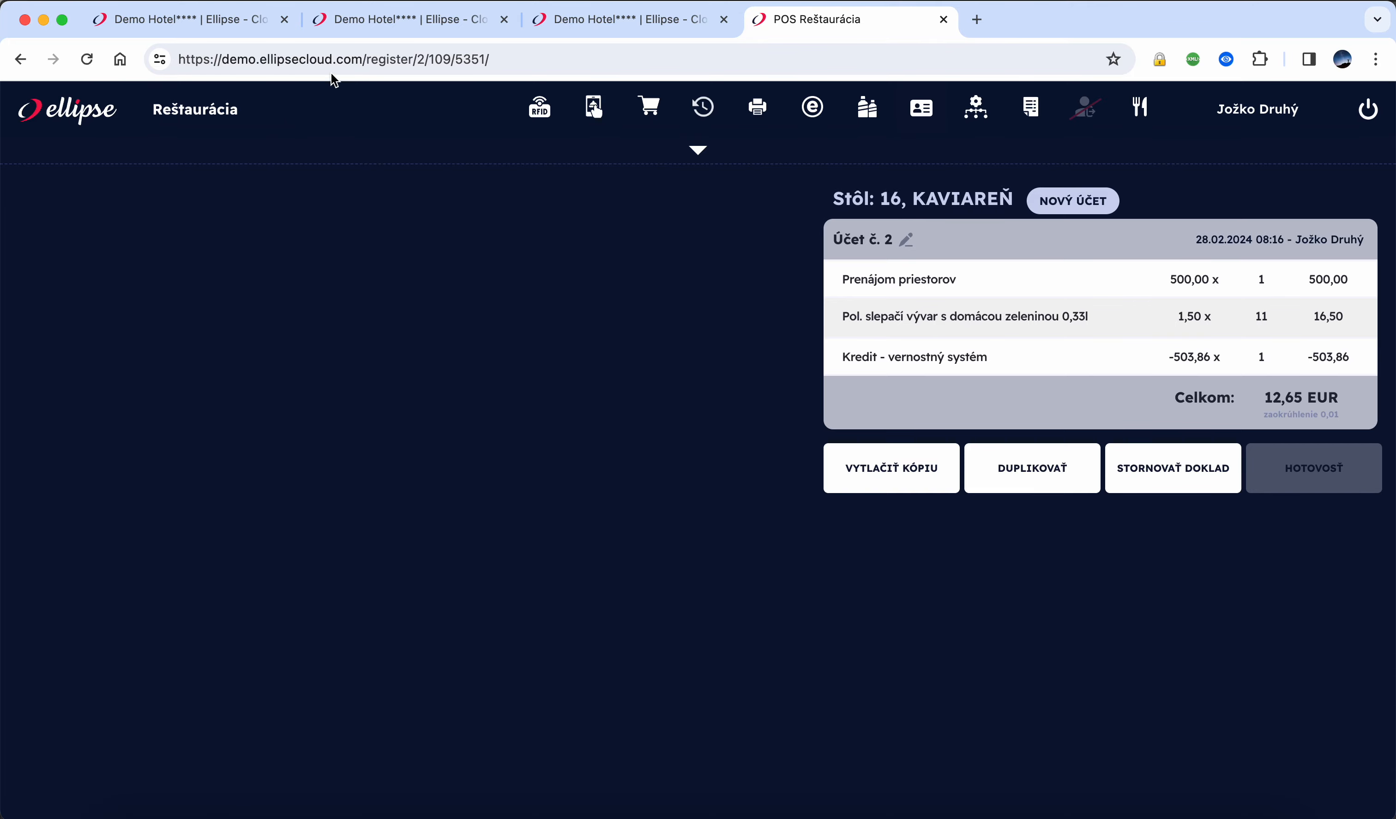
Switch to the manager's Pokladňa reports and open report 19, Vernostný kredit
{"action": "left_click", "coordinate": [543, 19]}
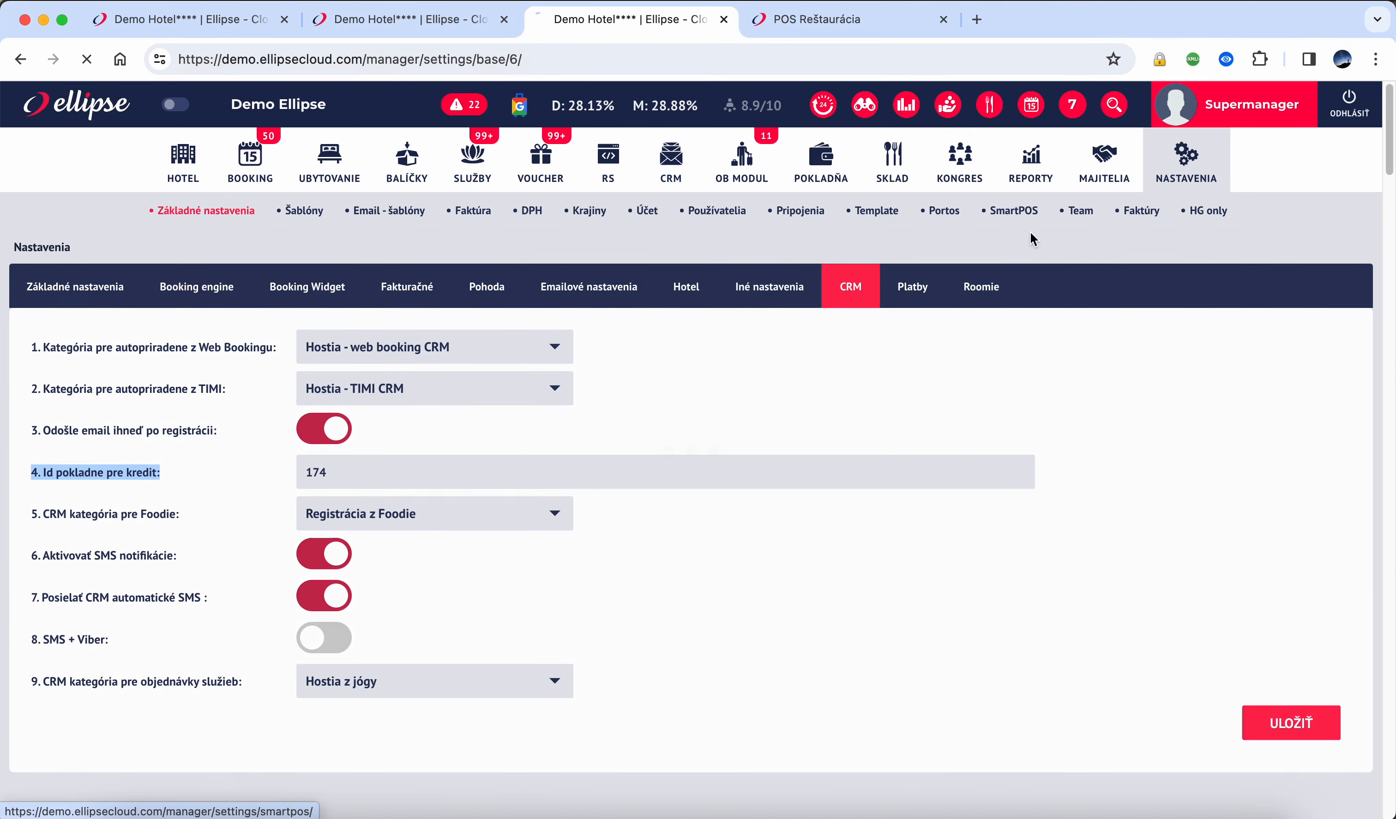
{"action": "left_click", "coordinate": [1031, 163]}
{"action": "left_click", "coordinate": [739, 215]}
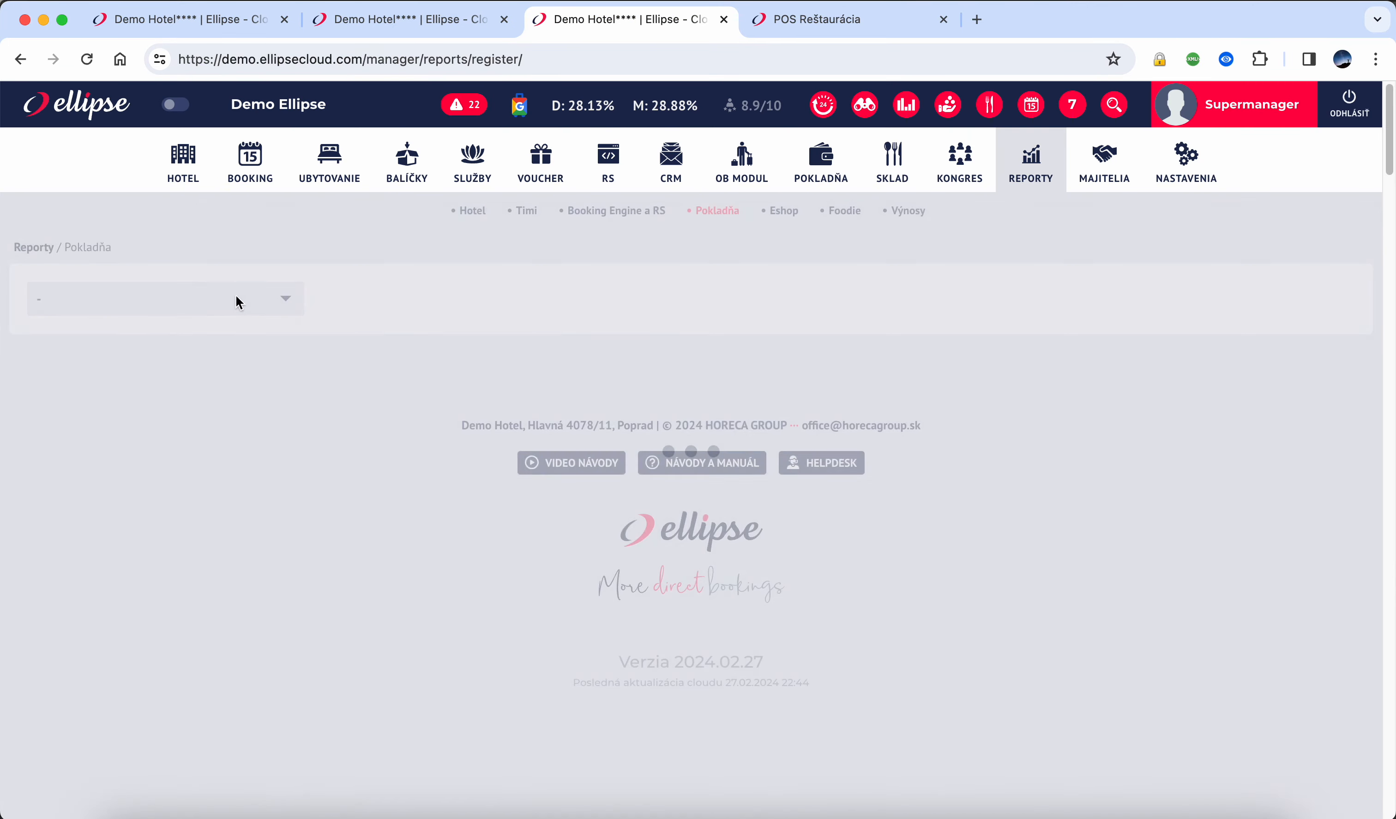
{"action": "left_click", "coordinate": [206, 299]}
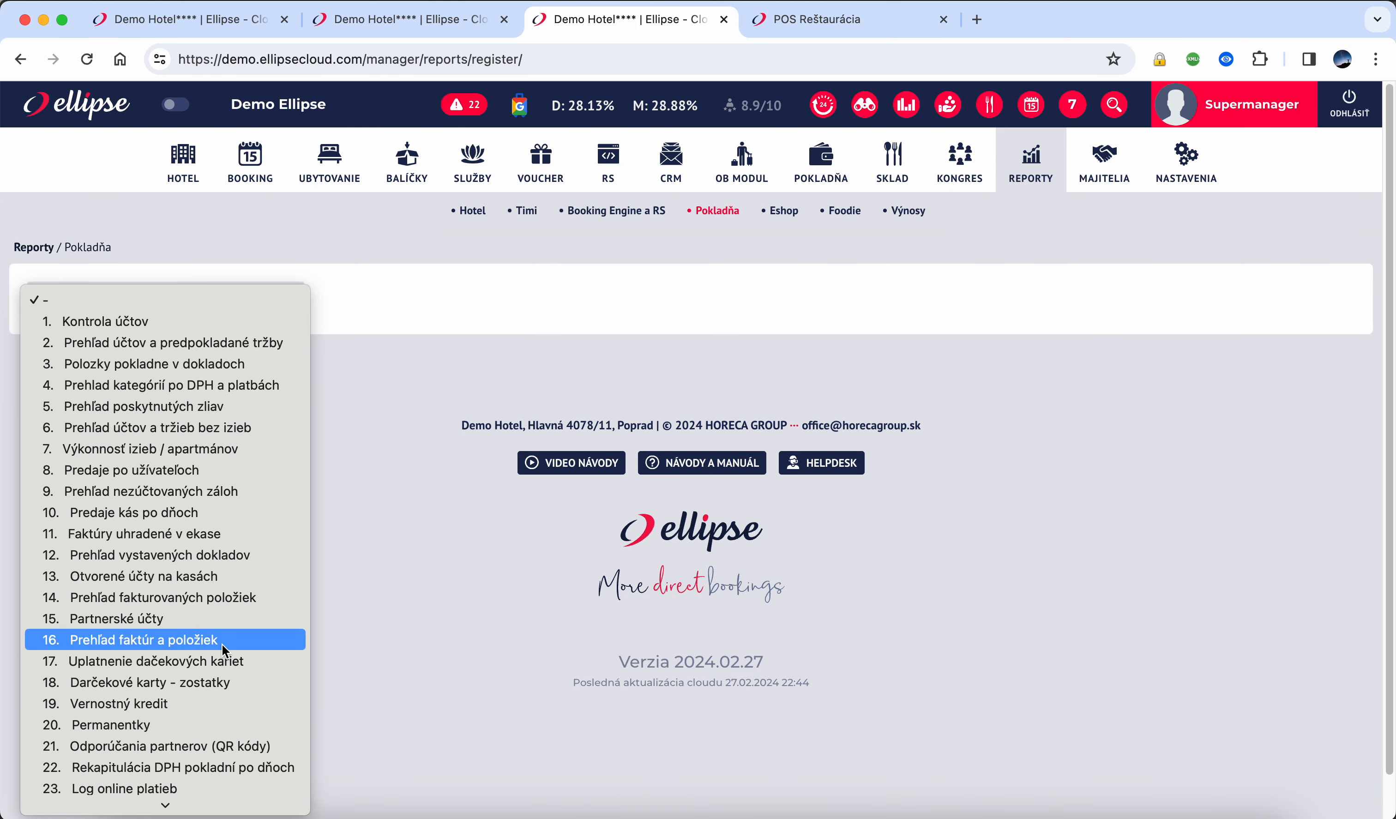
{"action": "scroll", "coordinate": [223, 644], "scroll_direction": "down", "scroll_amount": 4}
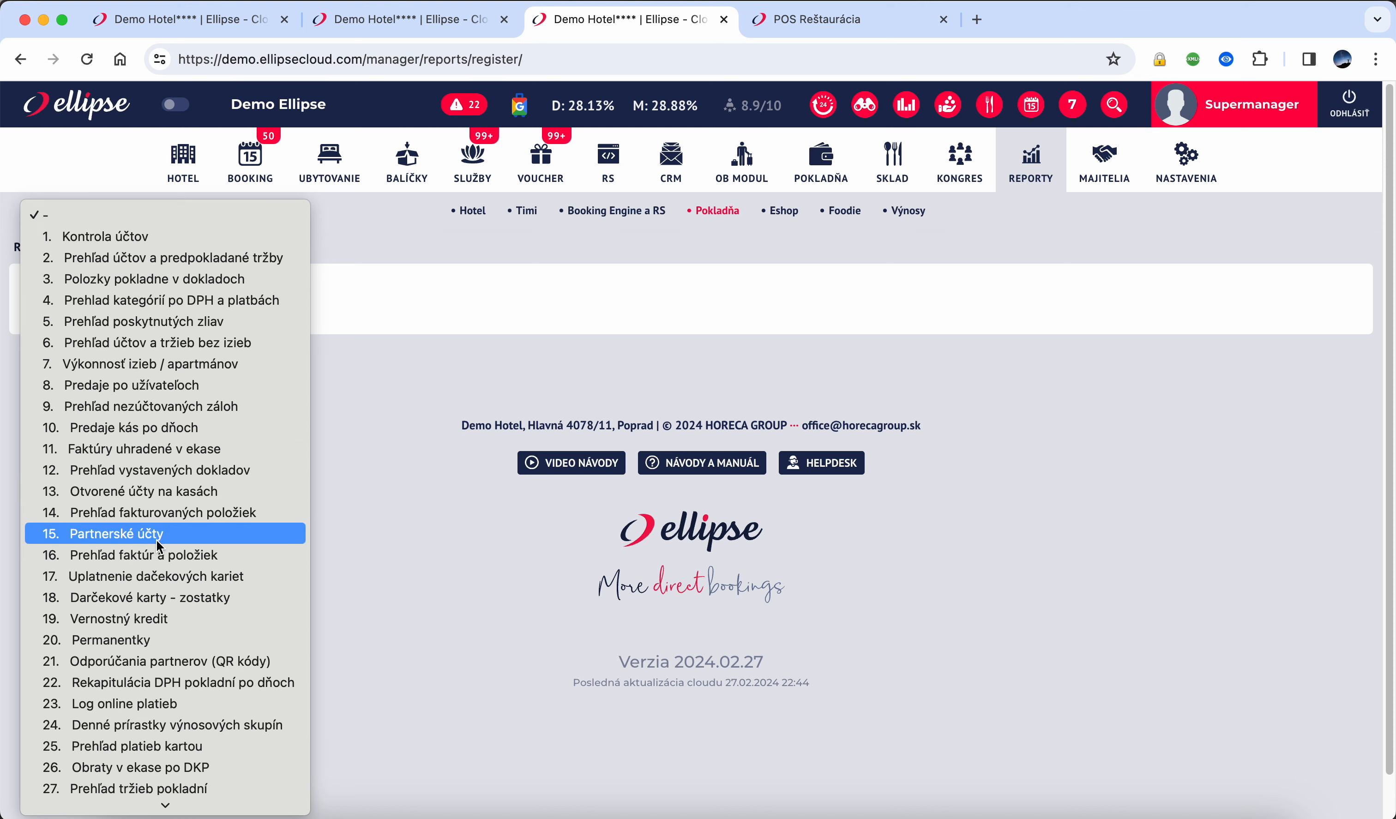
{"action": "left_click", "coordinate": [151, 618]}
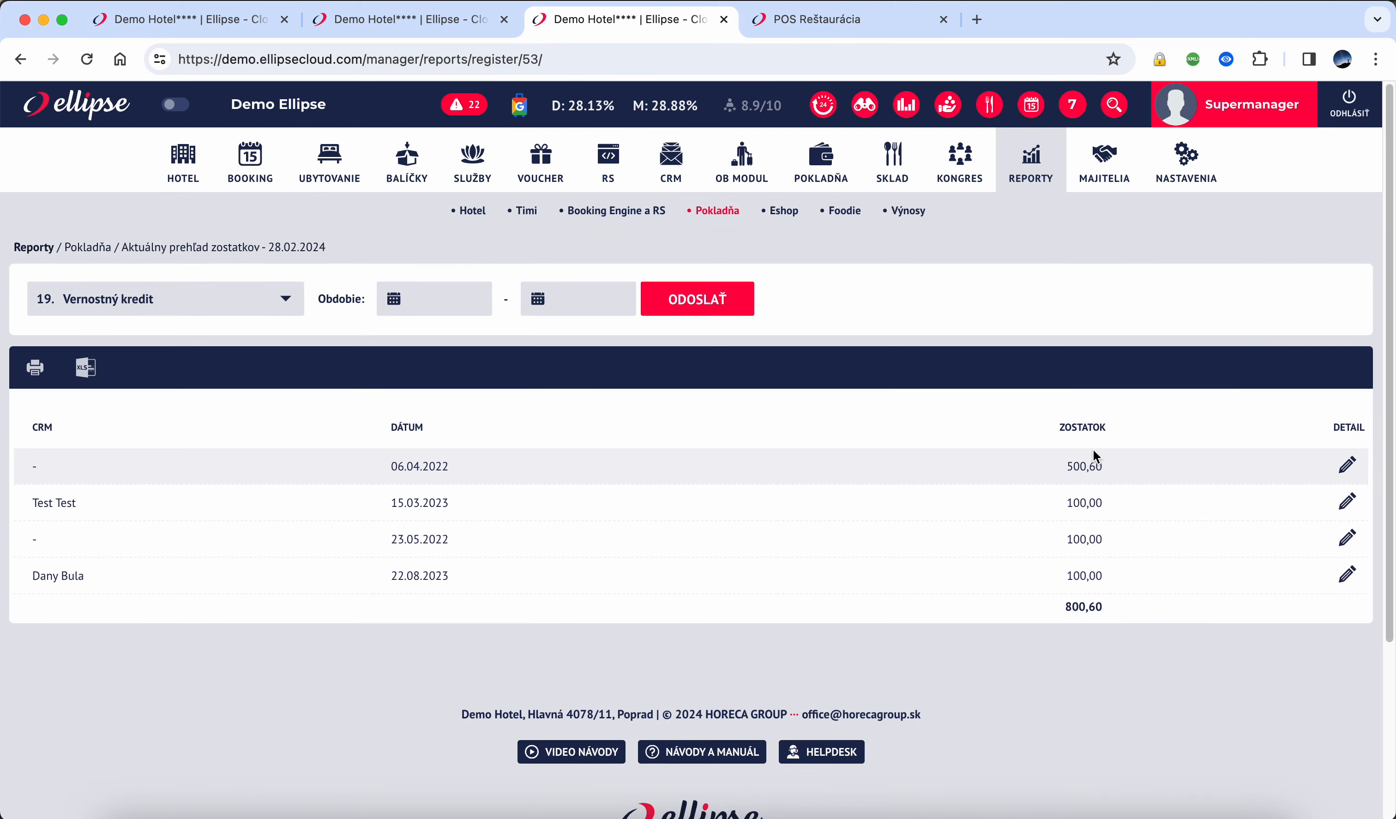
Run the Vernostný kredit report for 01.02.2024 to 28.02.2024 and review the amounts of the card movements
{"action": "left_click", "coordinate": [439, 299]}
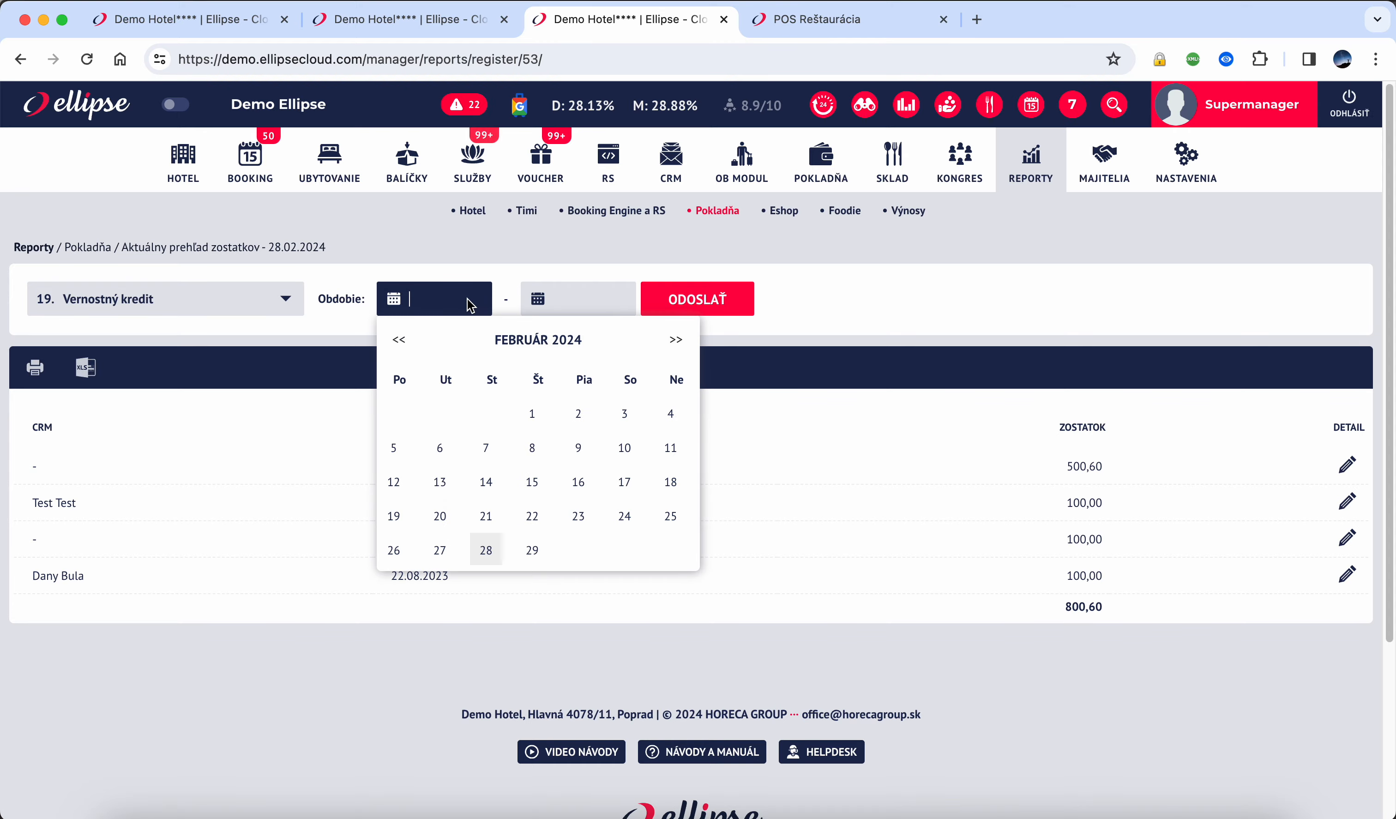
{"action": "left_click", "coordinate": [532, 412]}
{"action": "left_click", "coordinate": [573, 315]}
{"action": "left_click", "coordinate": [641, 548]}
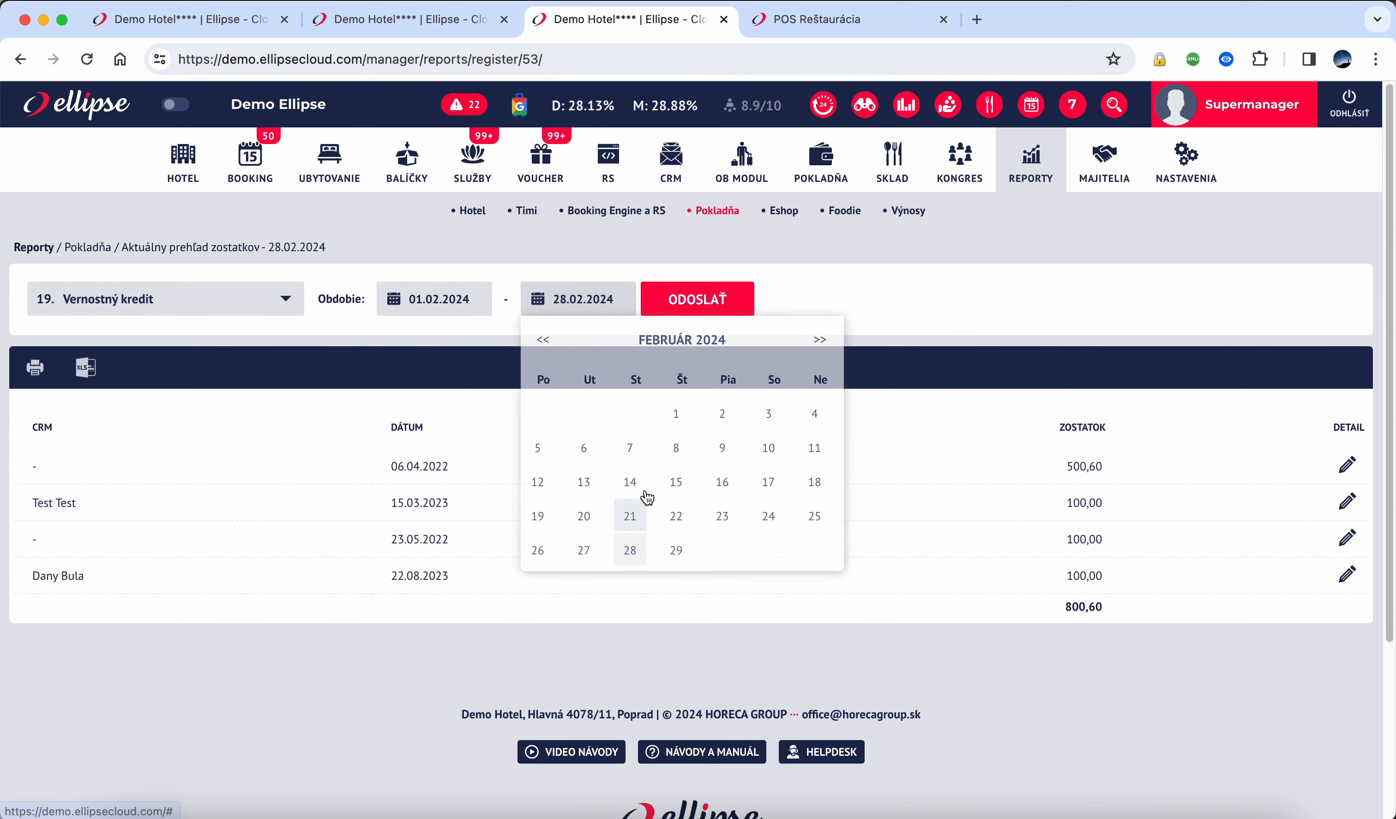
{"action": "left_click", "coordinate": [648, 297]}
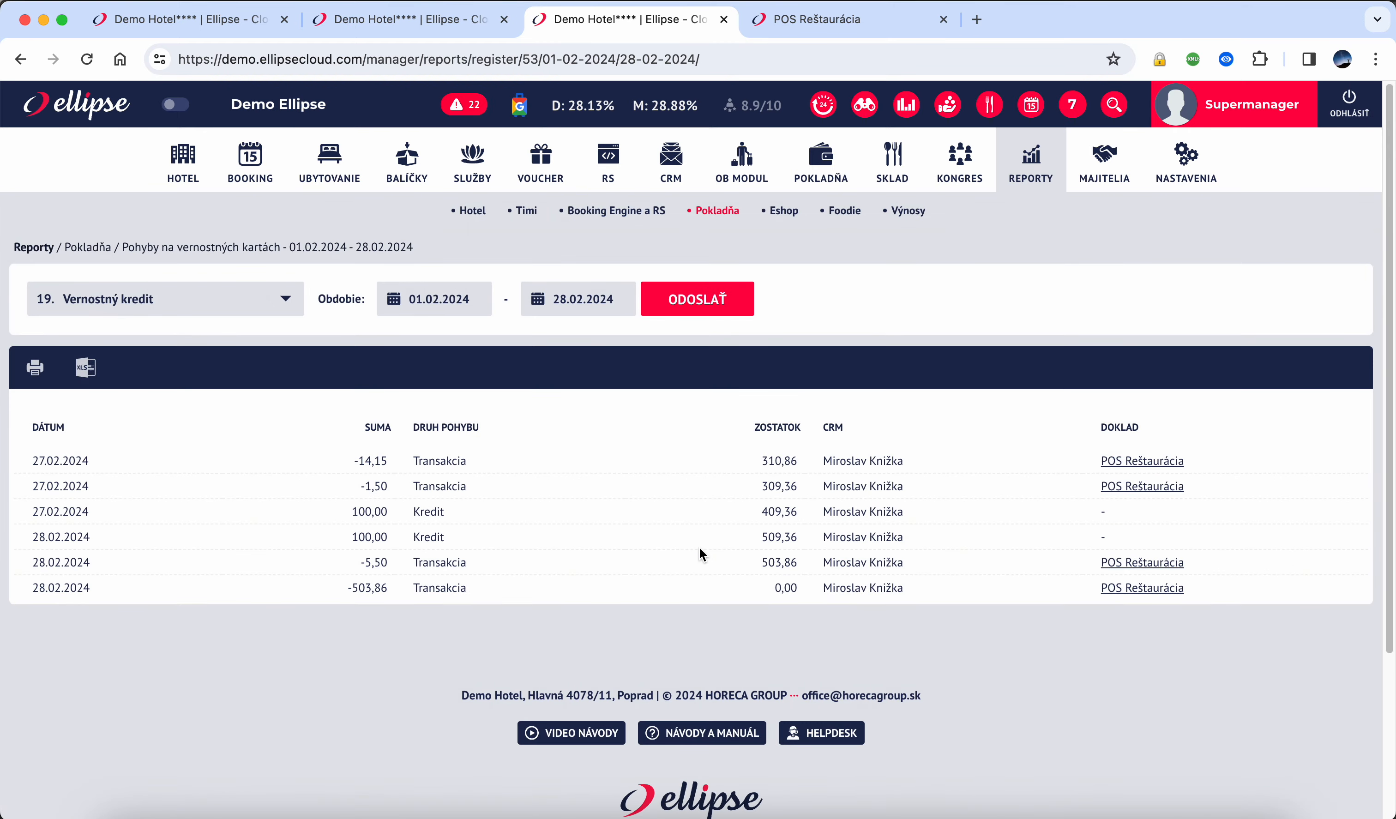
{"action": "double_click", "coordinate": [388, 461]}
{"action": "double_click", "coordinate": [386, 511]}
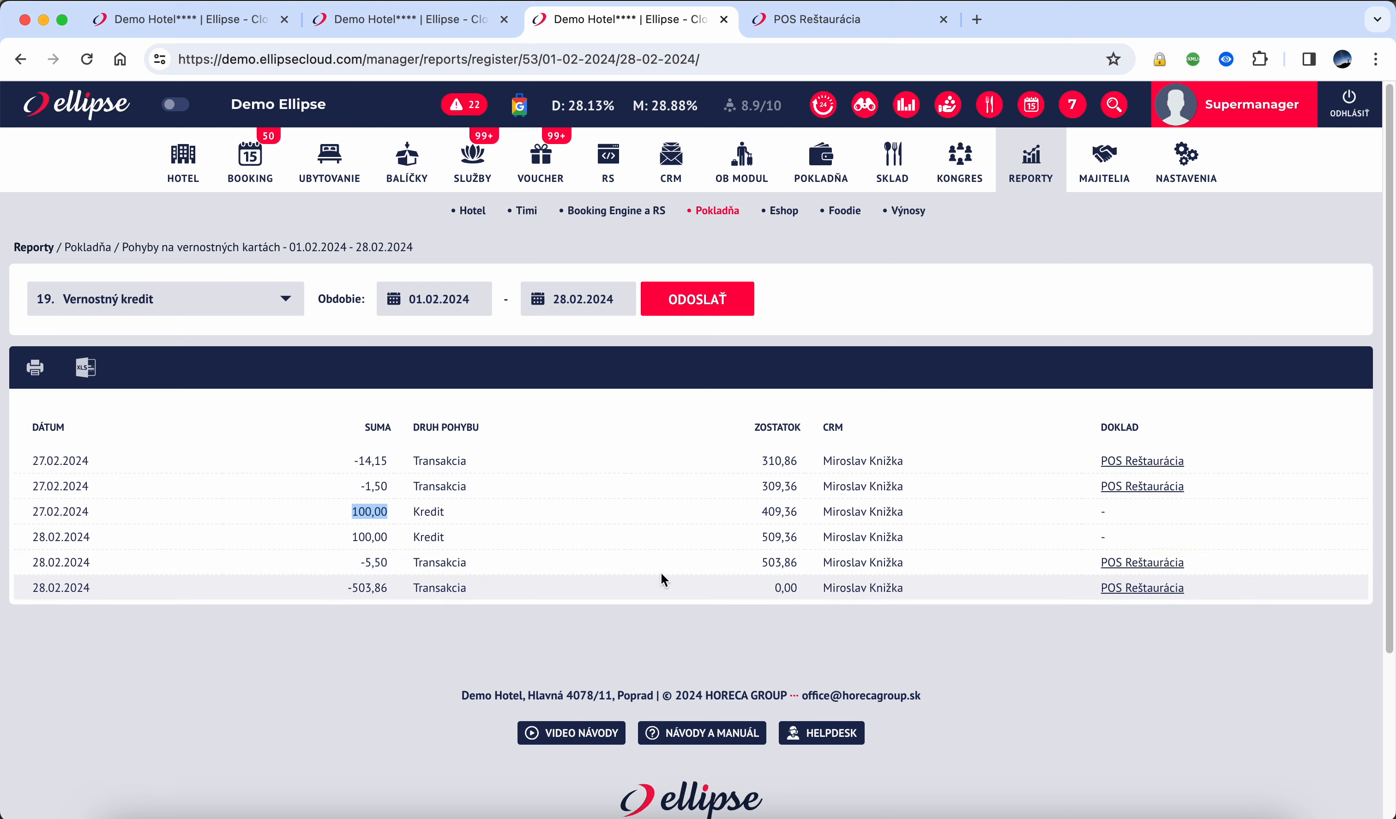
Open report 20, Permanentky, and run it for the period 01.02.2024 to 29.02.2024
{"action": "left_click", "coordinate": [227, 287]}
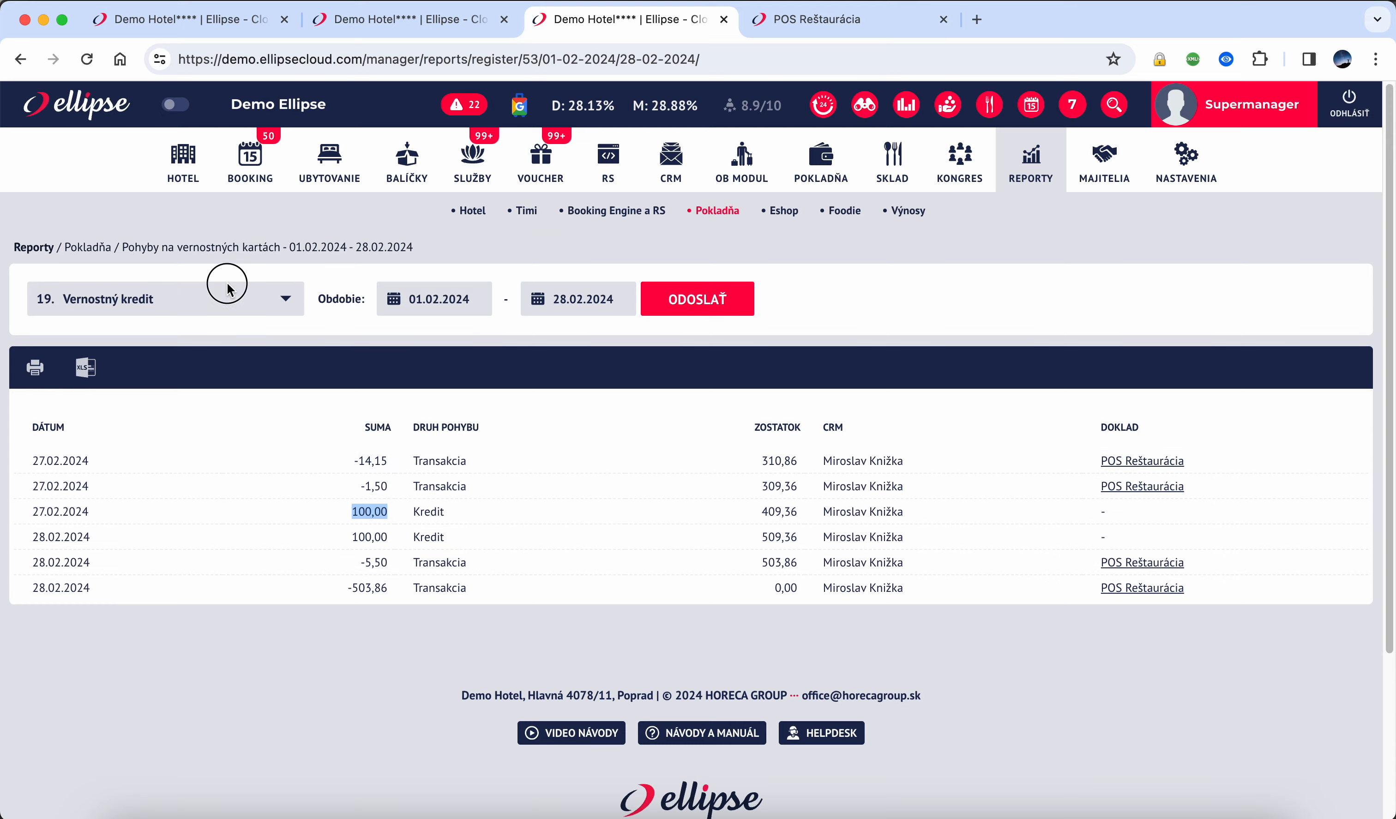
{"action": "left_click", "coordinate": [265, 342]}
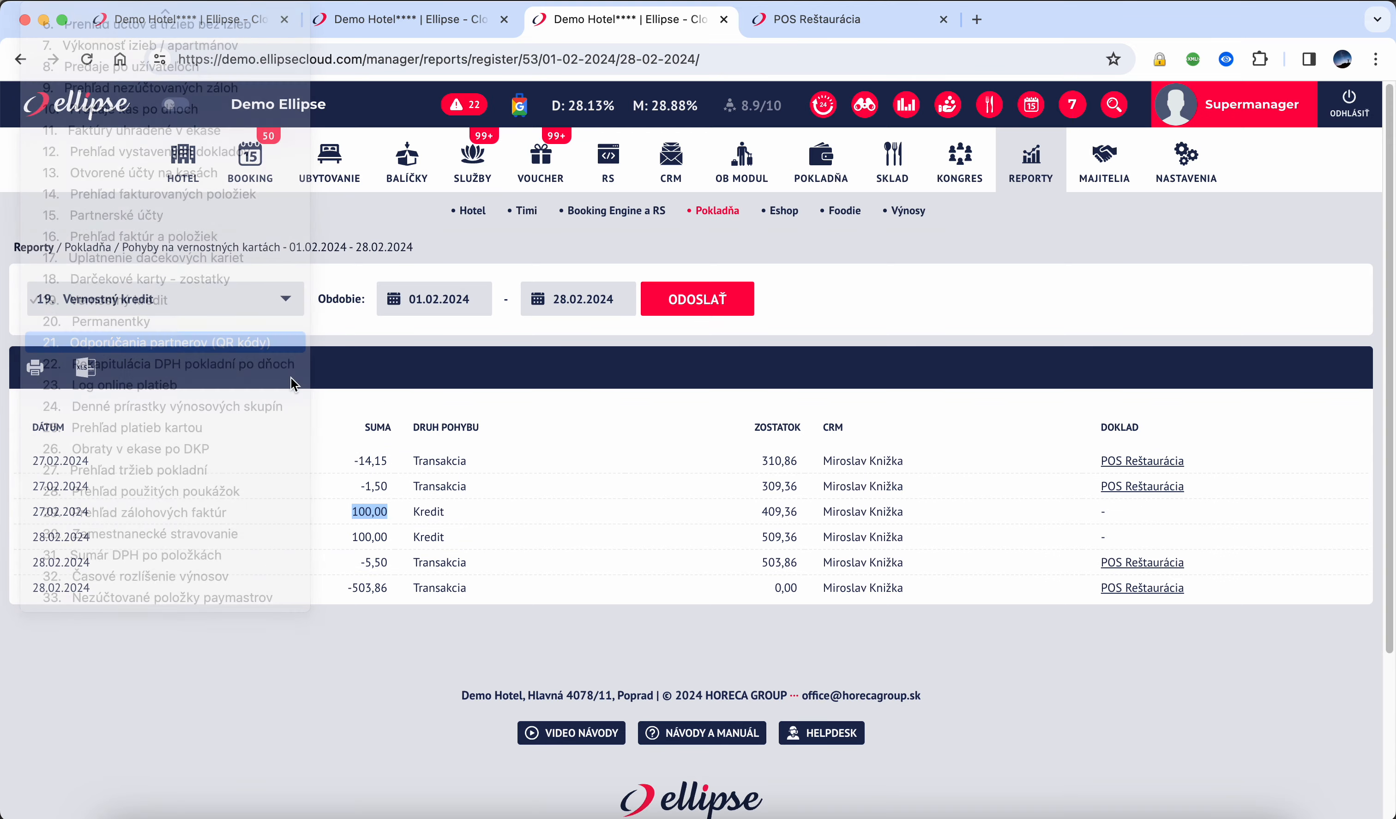
{"action": "scroll", "coordinate": [563, 402], "scroll_direction": "down", "scroll_amount": 1}
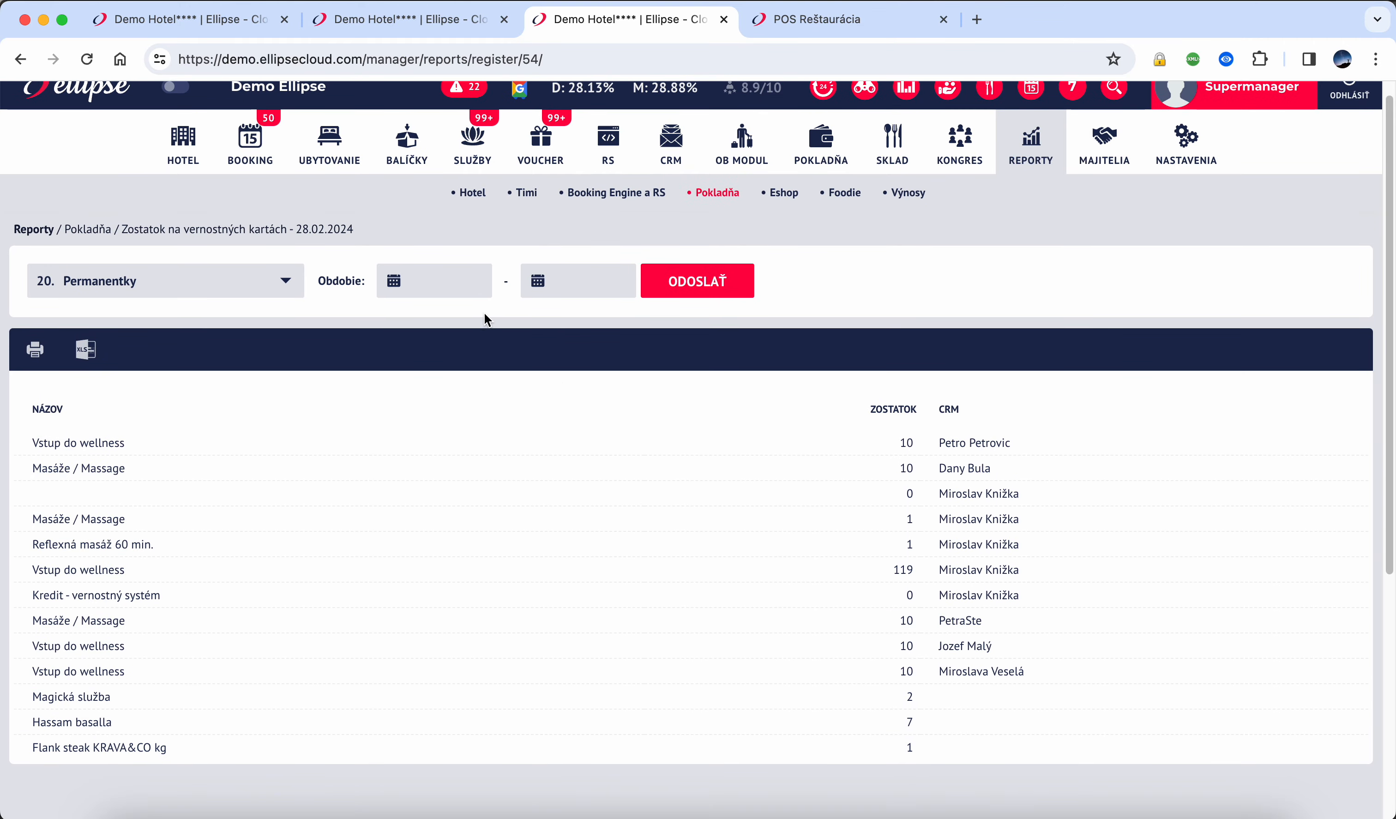
{"action": "left_click", "coordinate": [436, 278]}
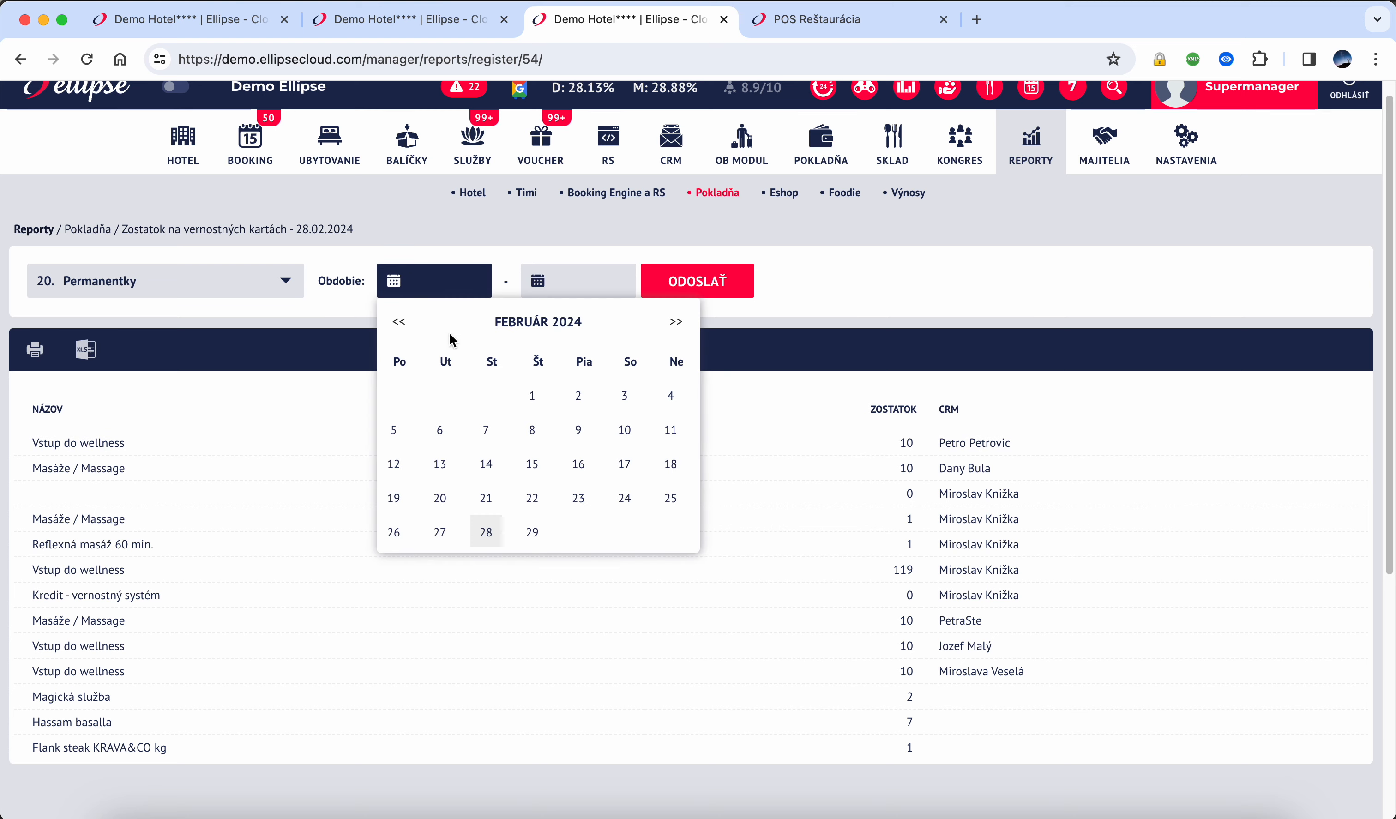
{"action": "left_click", "coordinate": [531, 397]}
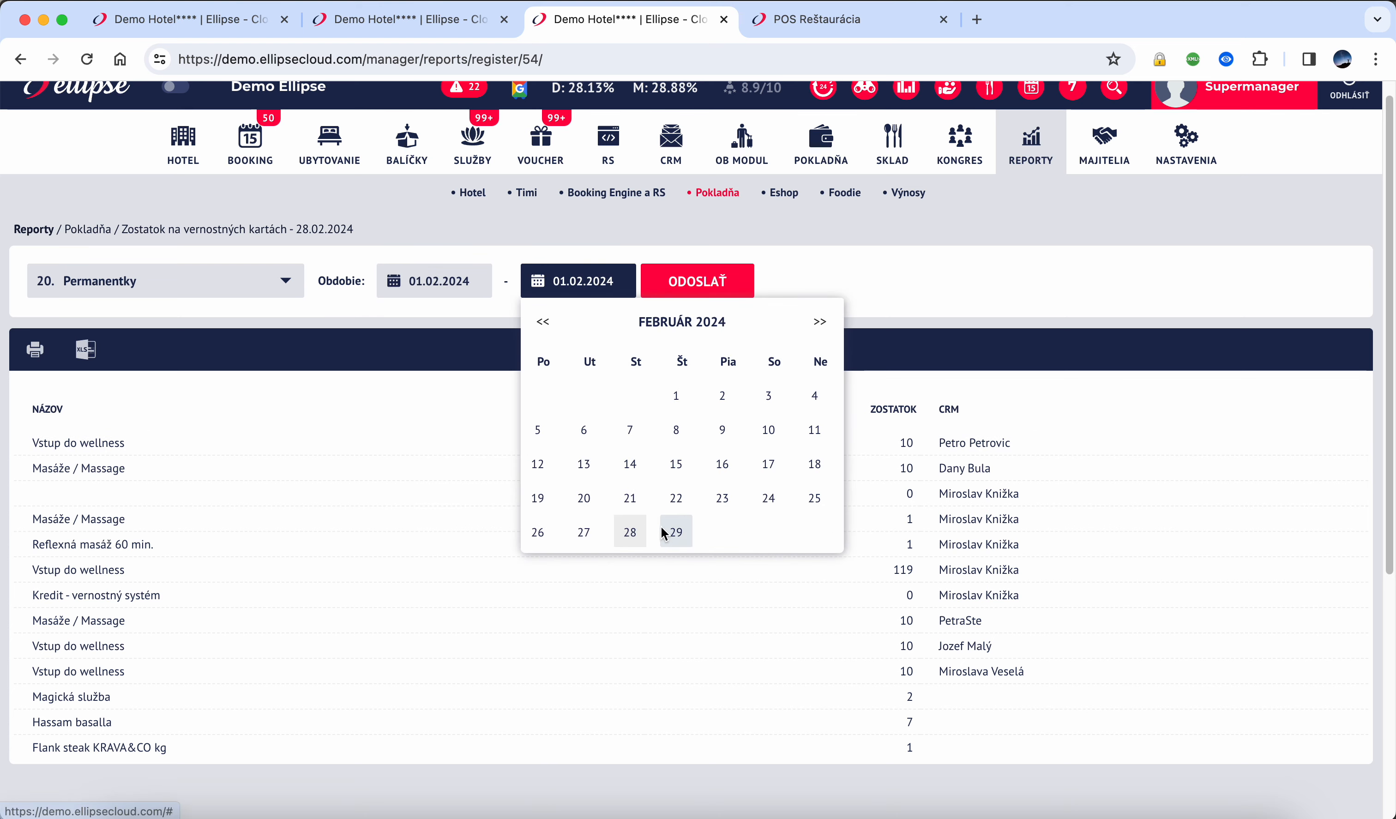
{"action": "left_click", "coordinate": [675, 532]}
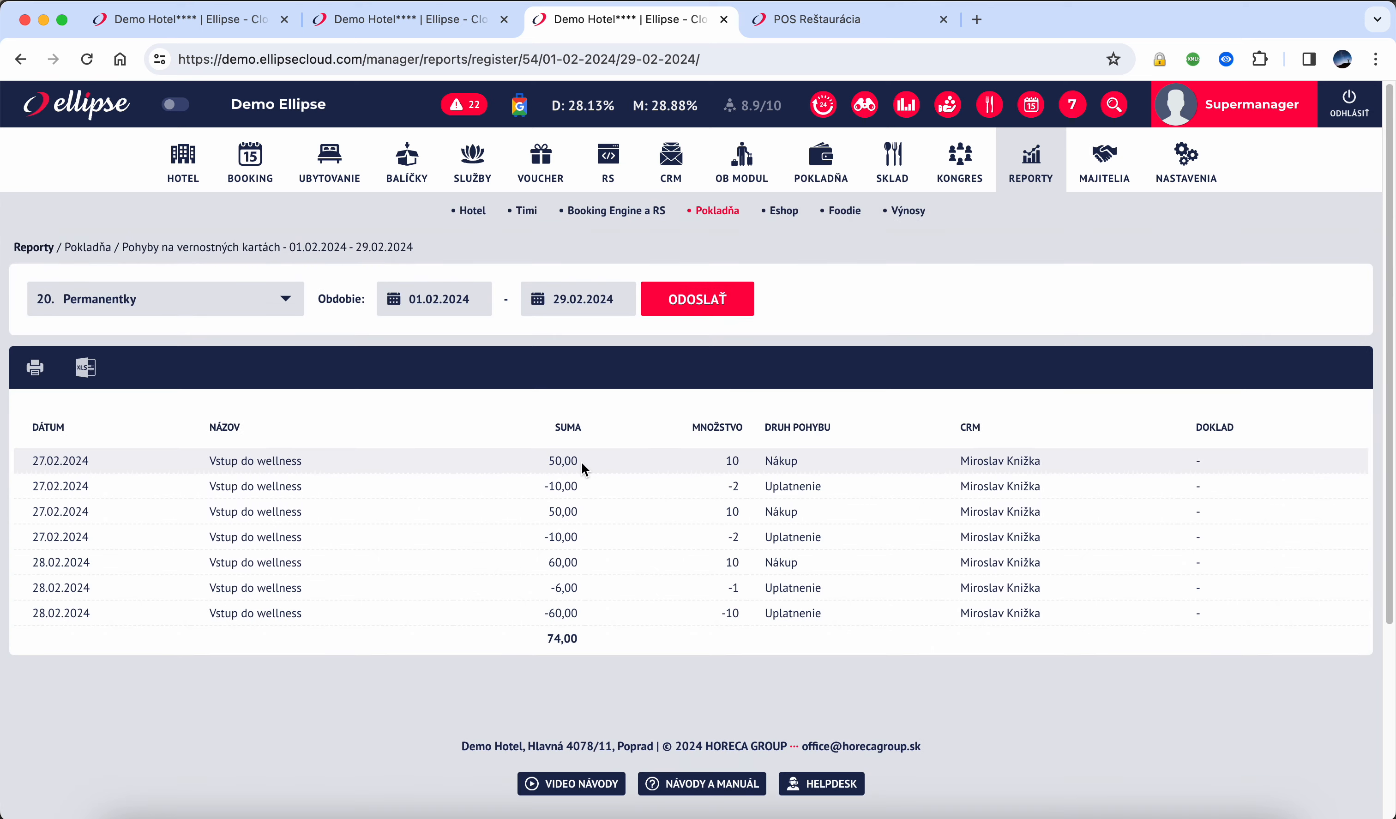
Examine the amounts, quantities and movement types of the Vstup do wellness purchases and redemptions in the Permanentky report
{"action": "left_click_drag", "start_coordinate": [546, 463], "coordinate": [580, 464]}
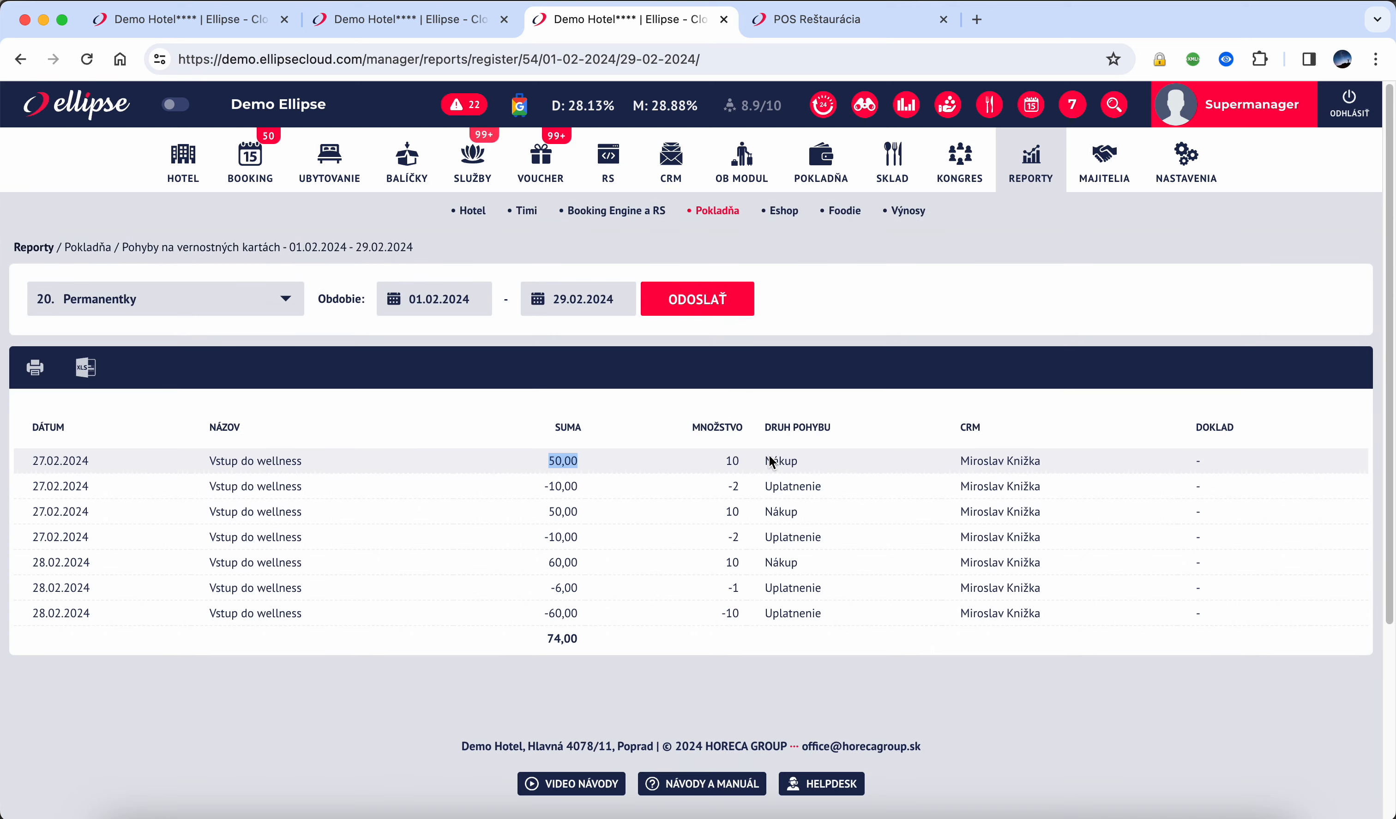
{"action": "left_click_drag", "start_coordinate": [765, 463], "coordinate": [801, 471]}
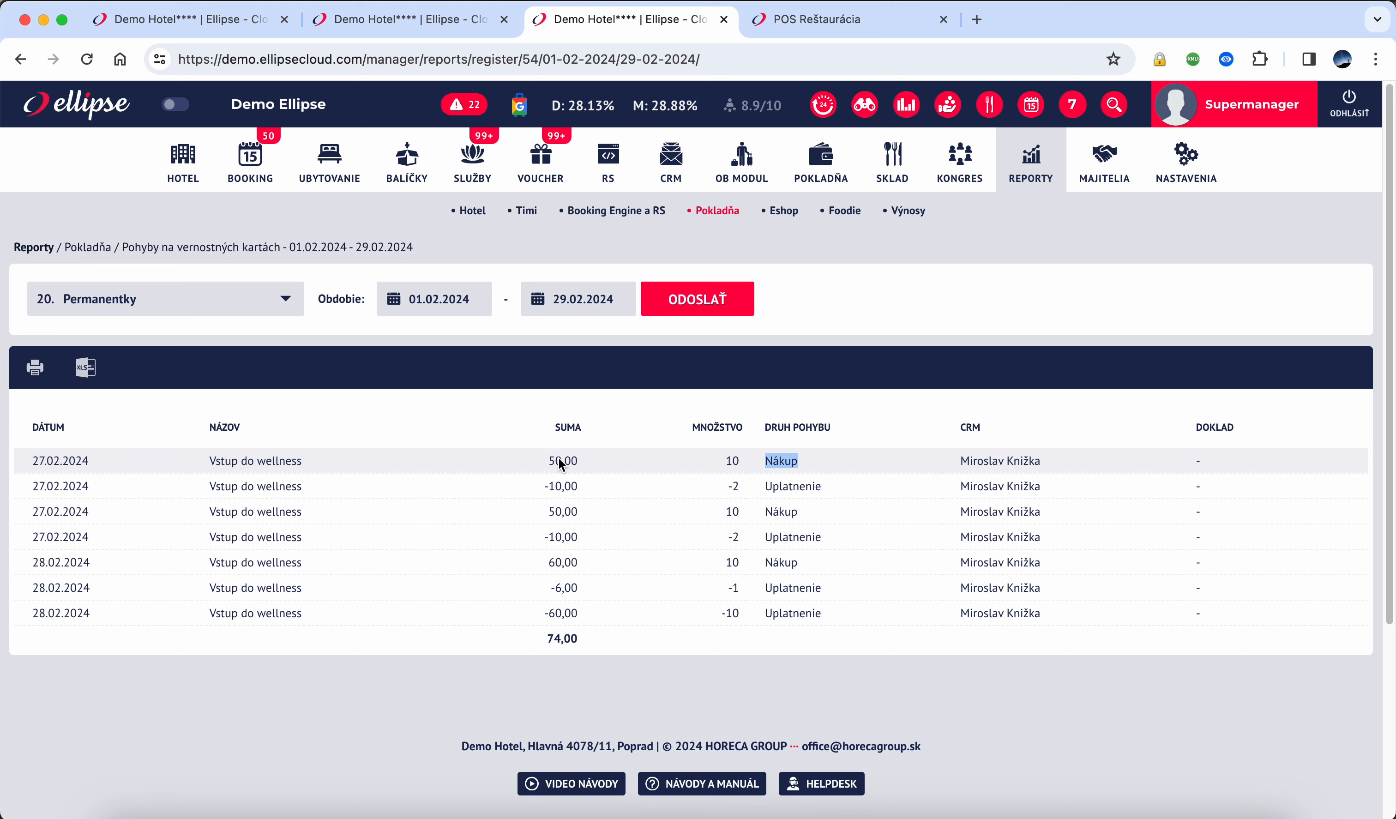
{"action": "left_click_drag", "start_coordinate": [541, 487], "coordinate": [713, 501]}
{"action": "left_click", "coordinate": [713, 501]}
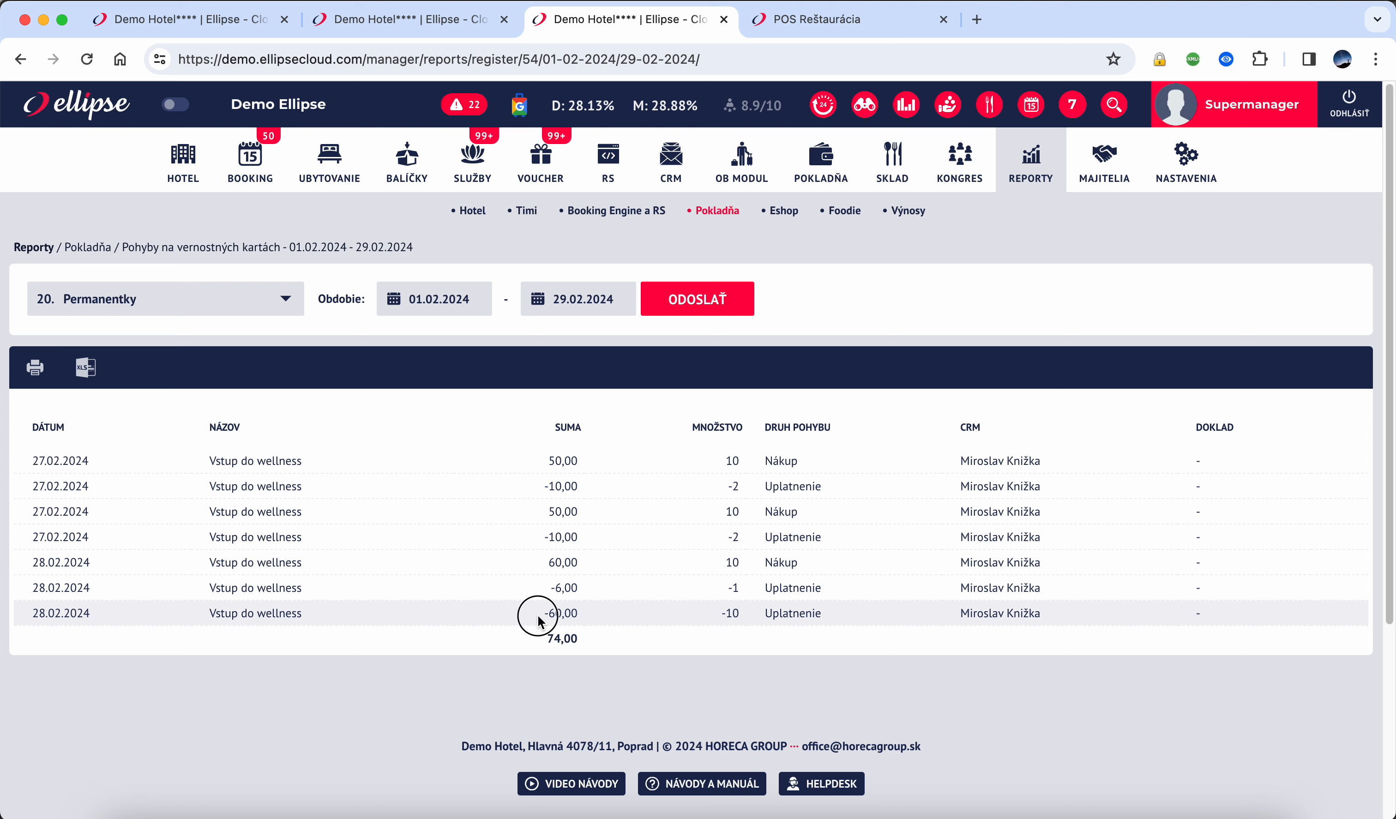
{"action": "left_click_drag", "start_coordinate": [546, 614], "coordinate": [579, 615]}
{"action": "left_click_drag", "start_coordinate": [548, 563], "coordinate": [582, 565]}
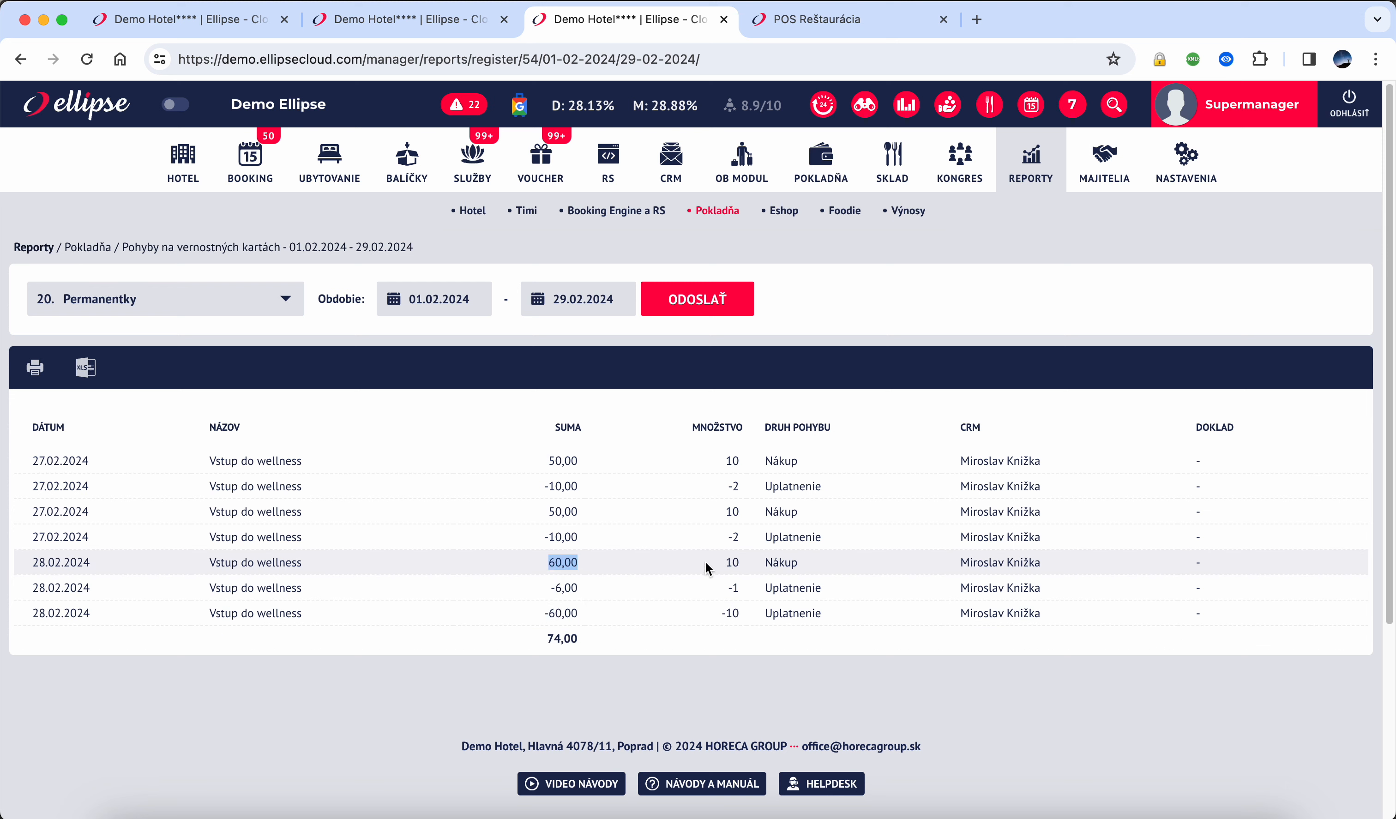
{"action": "left_click", "coordinate": [719, 561]}
{"action": "left_click_drag", "start_coordinate": [722, 565], "coordinate": [750, 568]}
{"action": "left_click_drag", "start_coordinate": [213, 565], "coordinate": [298, 564]}
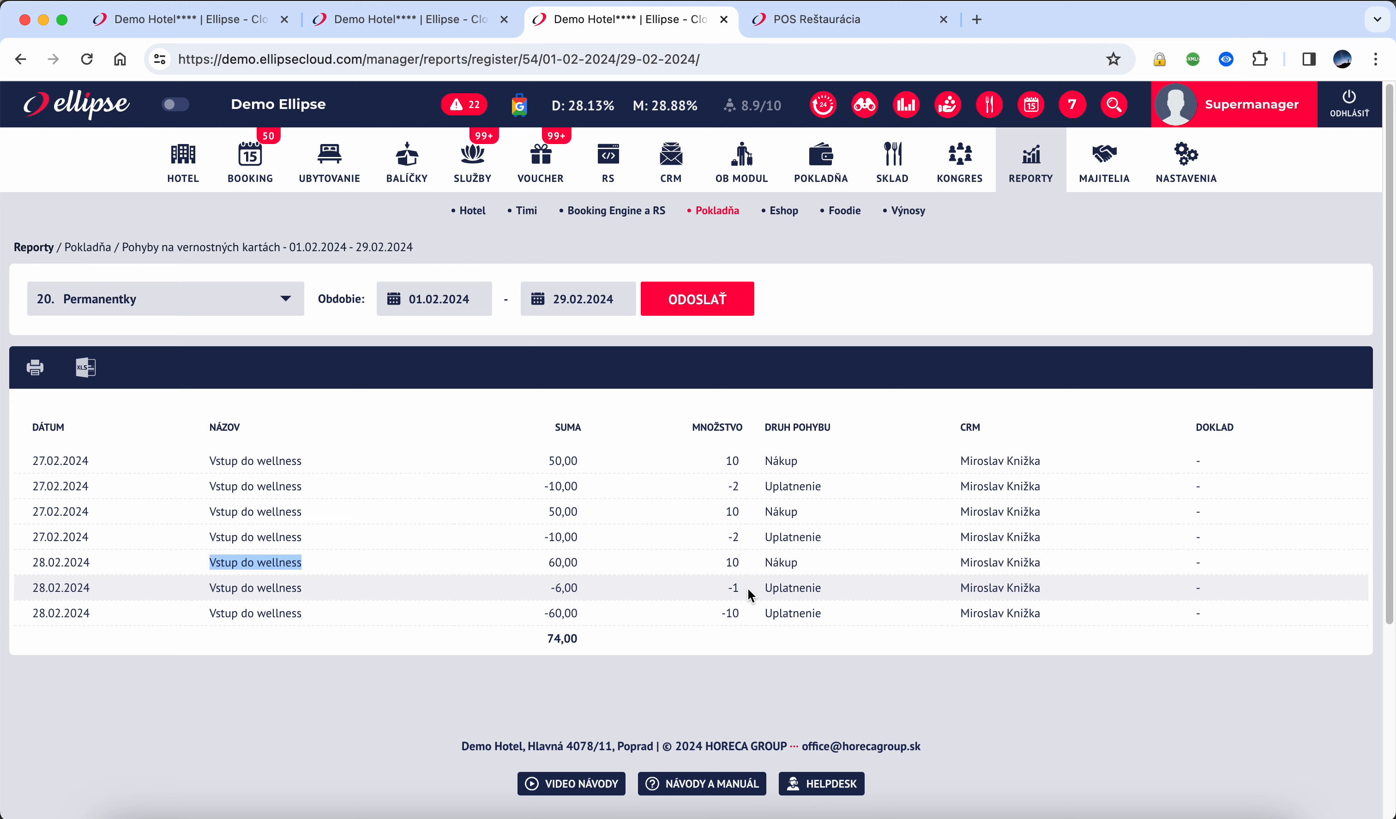
{"action": "left_click_drag", "start_coordinate": [764, 587], "coordinate": [790, 587]}
{"action": "left_click_drag", "start_coordinate": [543, 586], "coordinate": [582, 589]}
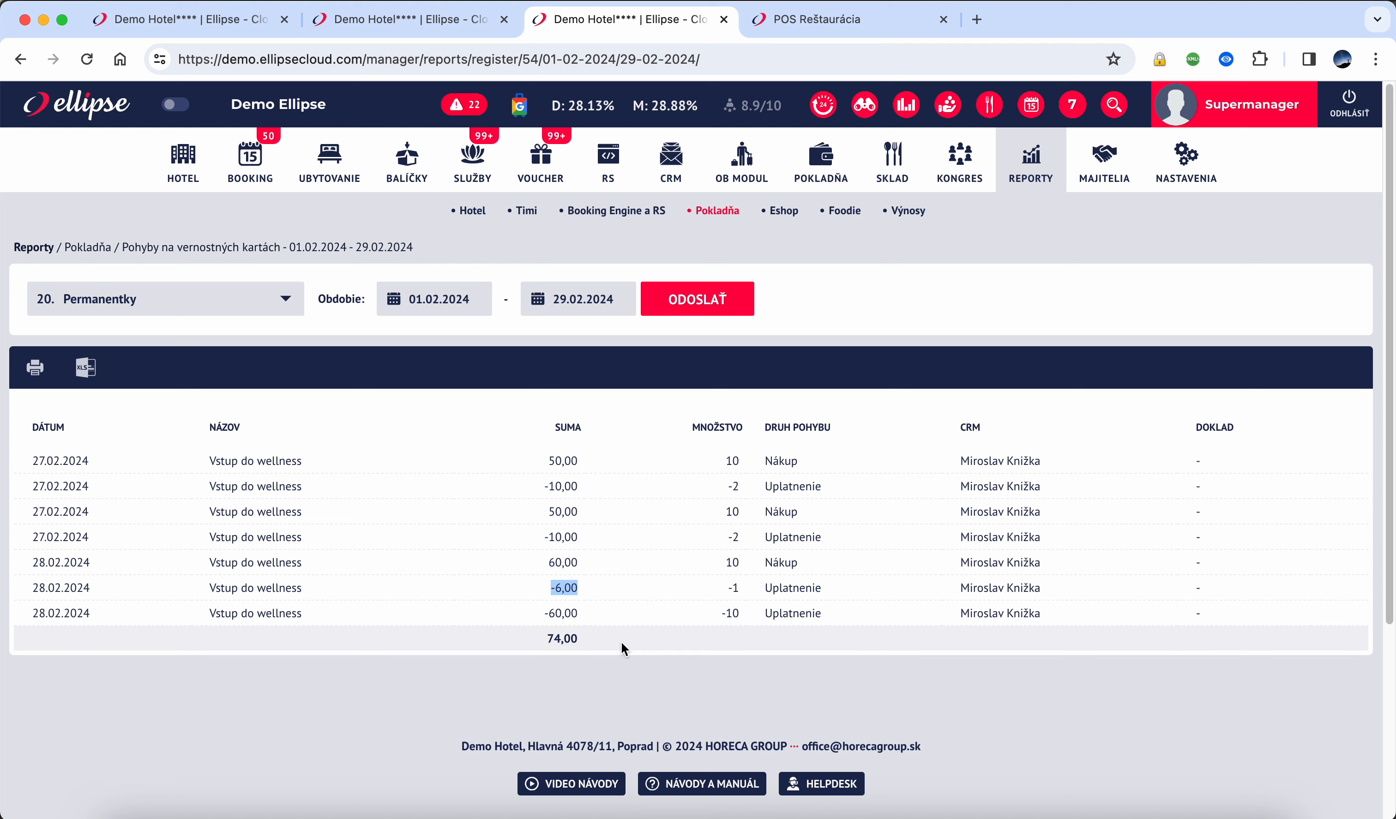